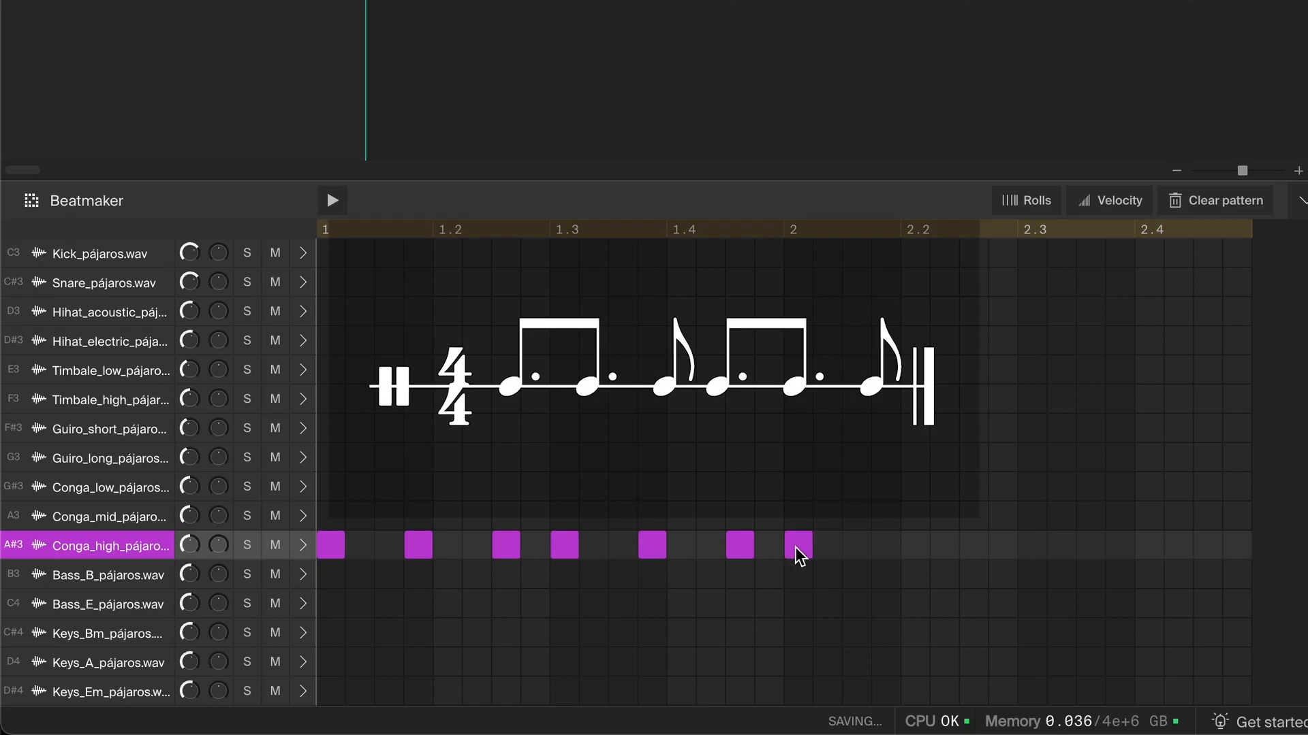
- Continue the Conga_high tresillo rhythm through the end of bar 2 and play the pattern back
click(885, 545)
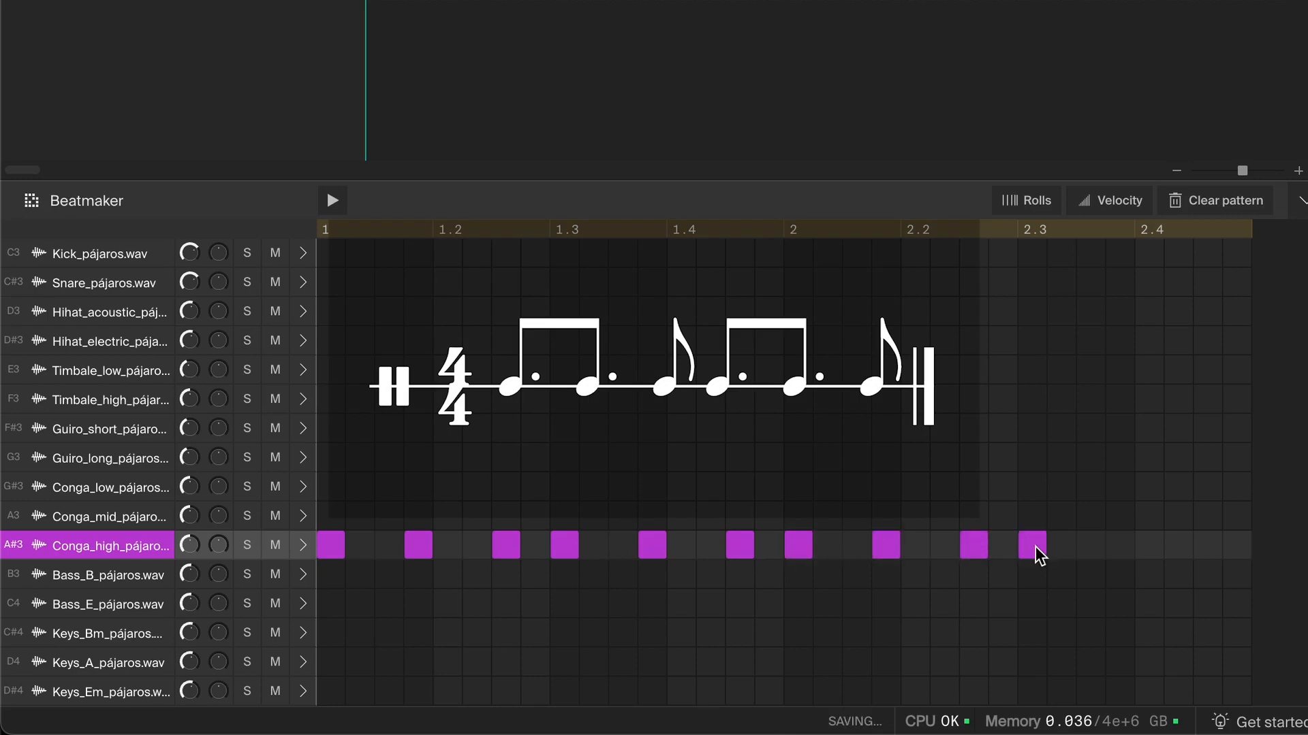
click(1207, 545)
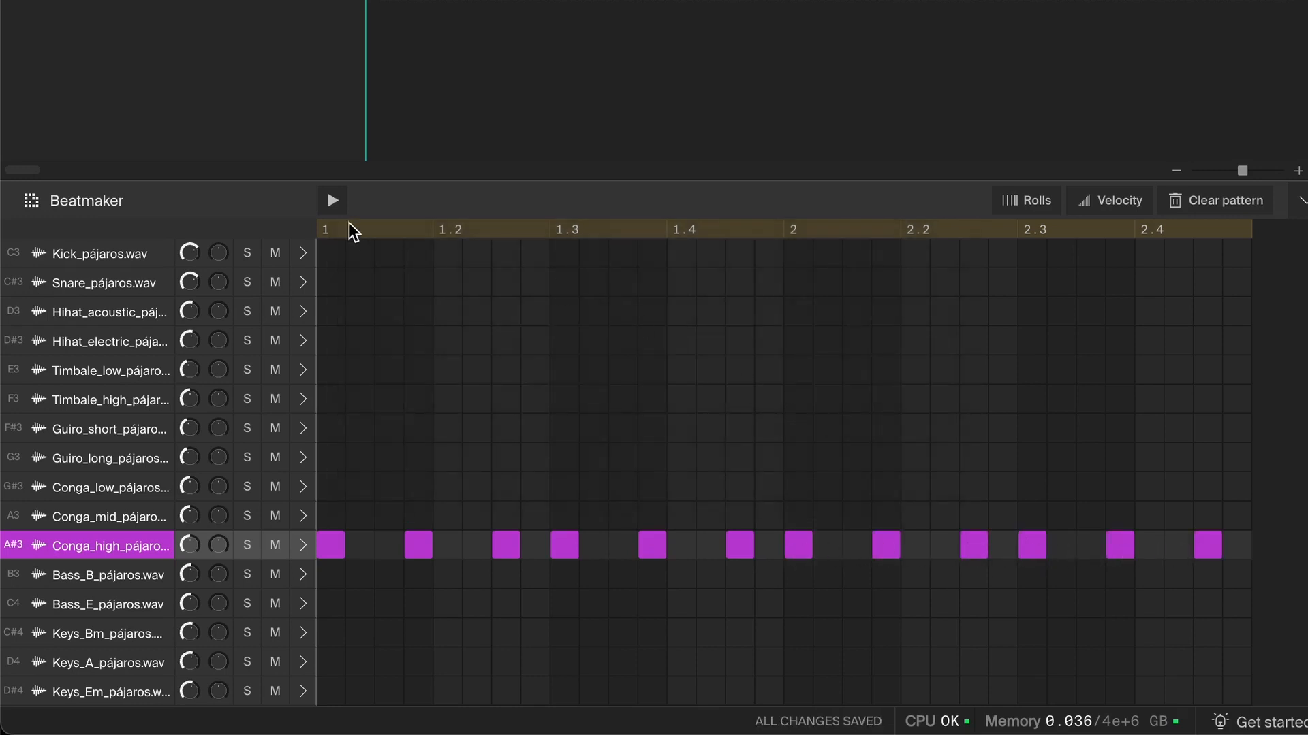
click(332, 201)
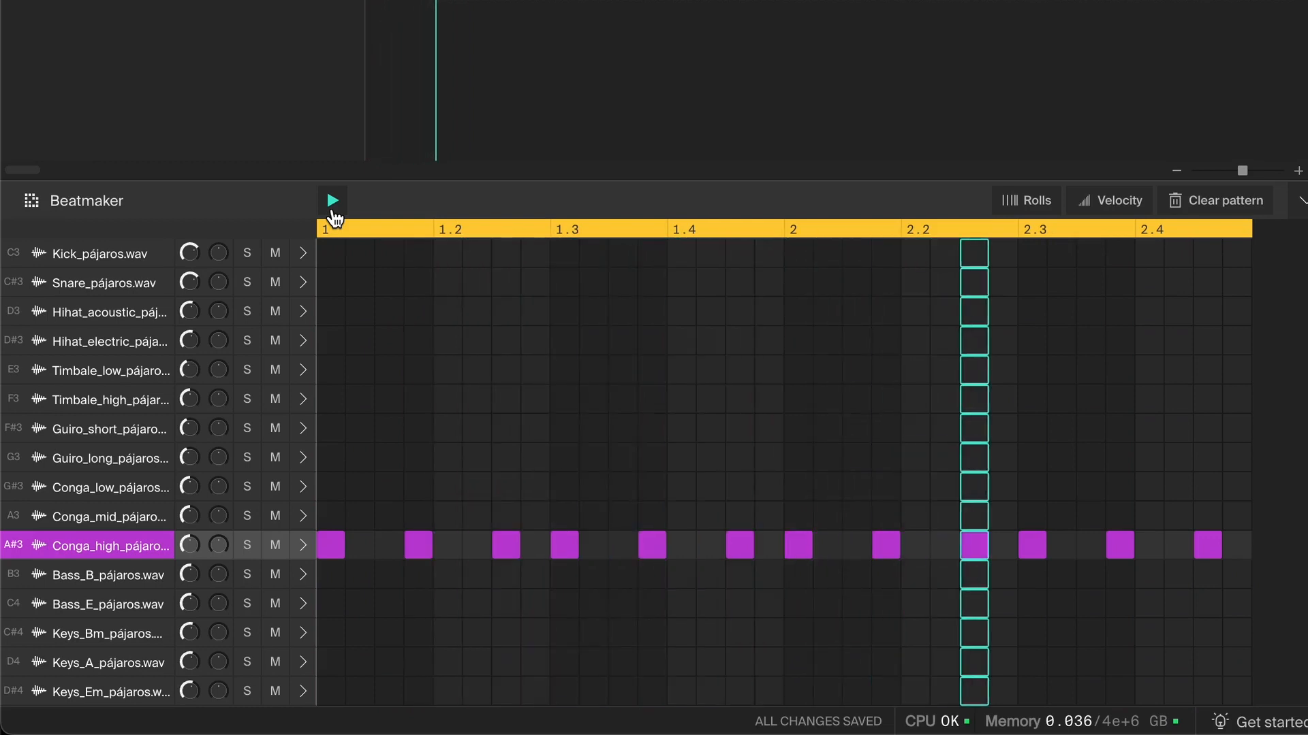
click(333, 213)
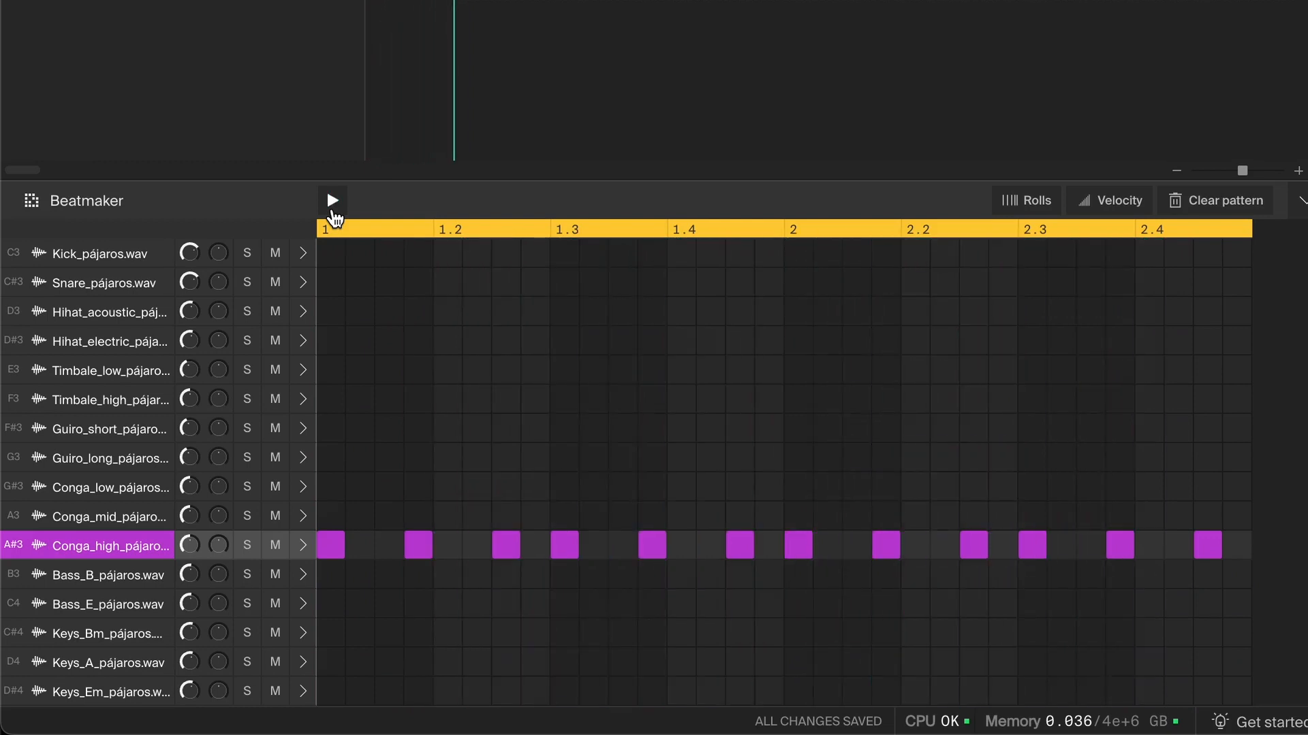
- Place Kick hits on every beat of bars 1 and 2
click(331, 252)
click(447, 253)
click(564, 253)
click(681, 253)
click(798, 253)
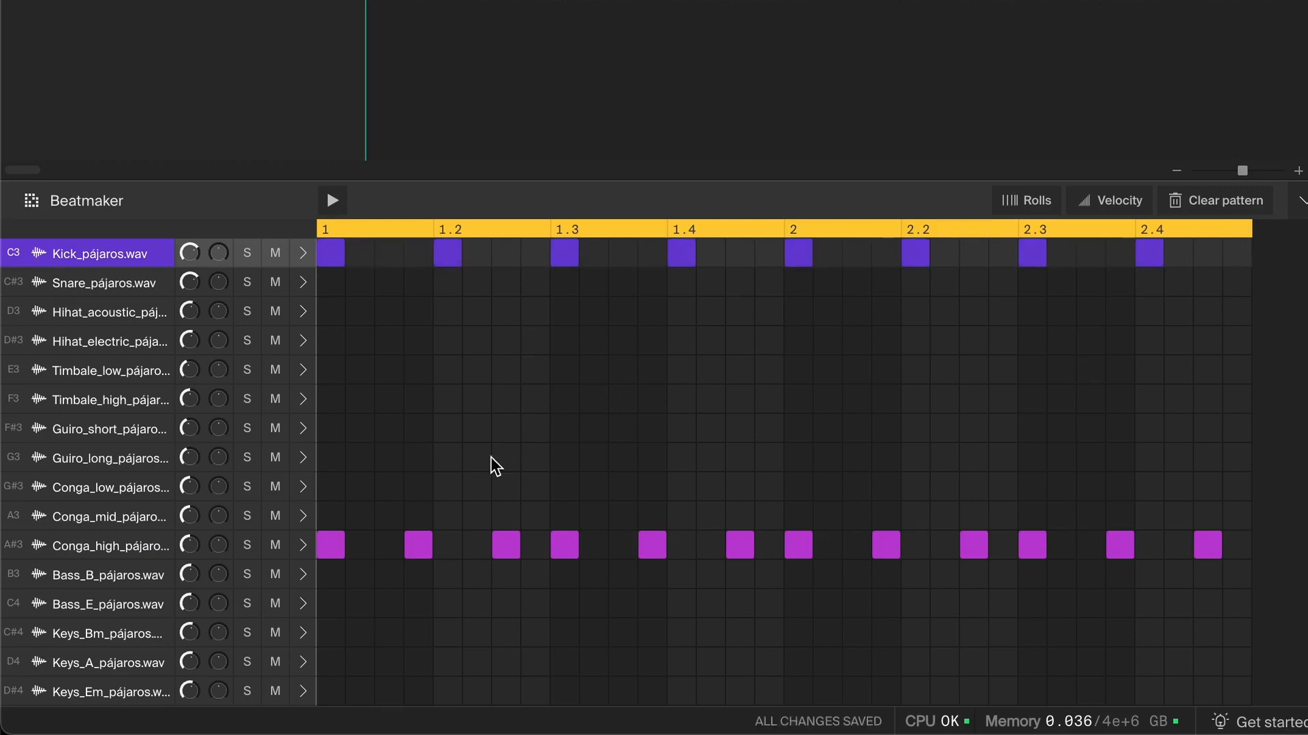
- Add Snare hits at every Conga_high position that falls off the kick beats, and clear the whole Conga_high row
click(422, 284)
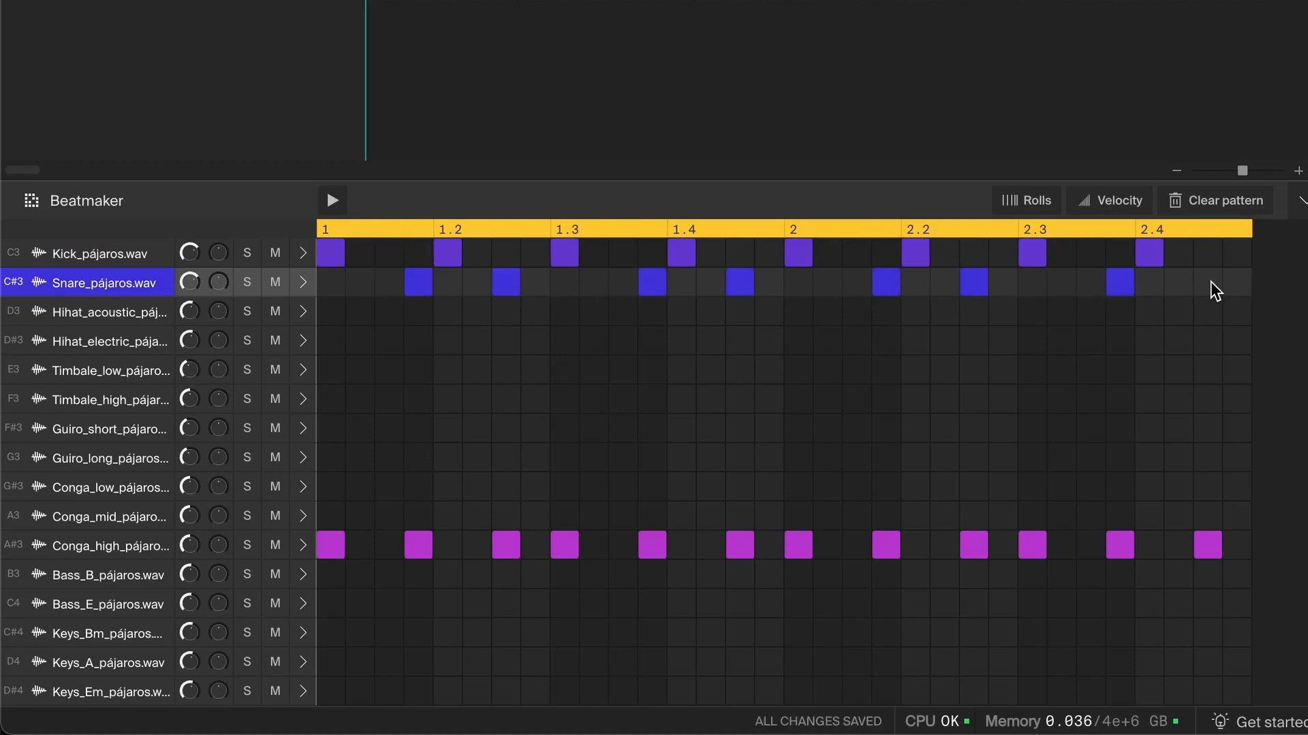
drag(1215, 545, 484, 546)
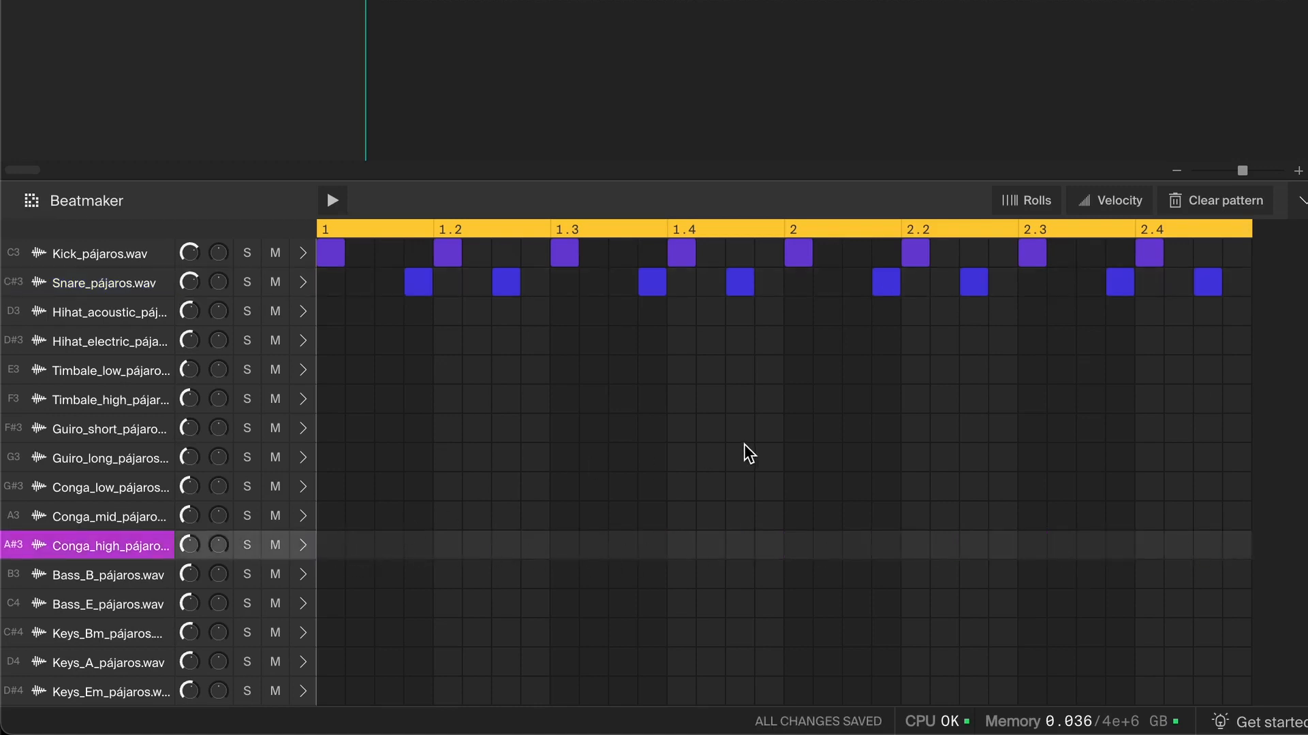
click(332, 204)
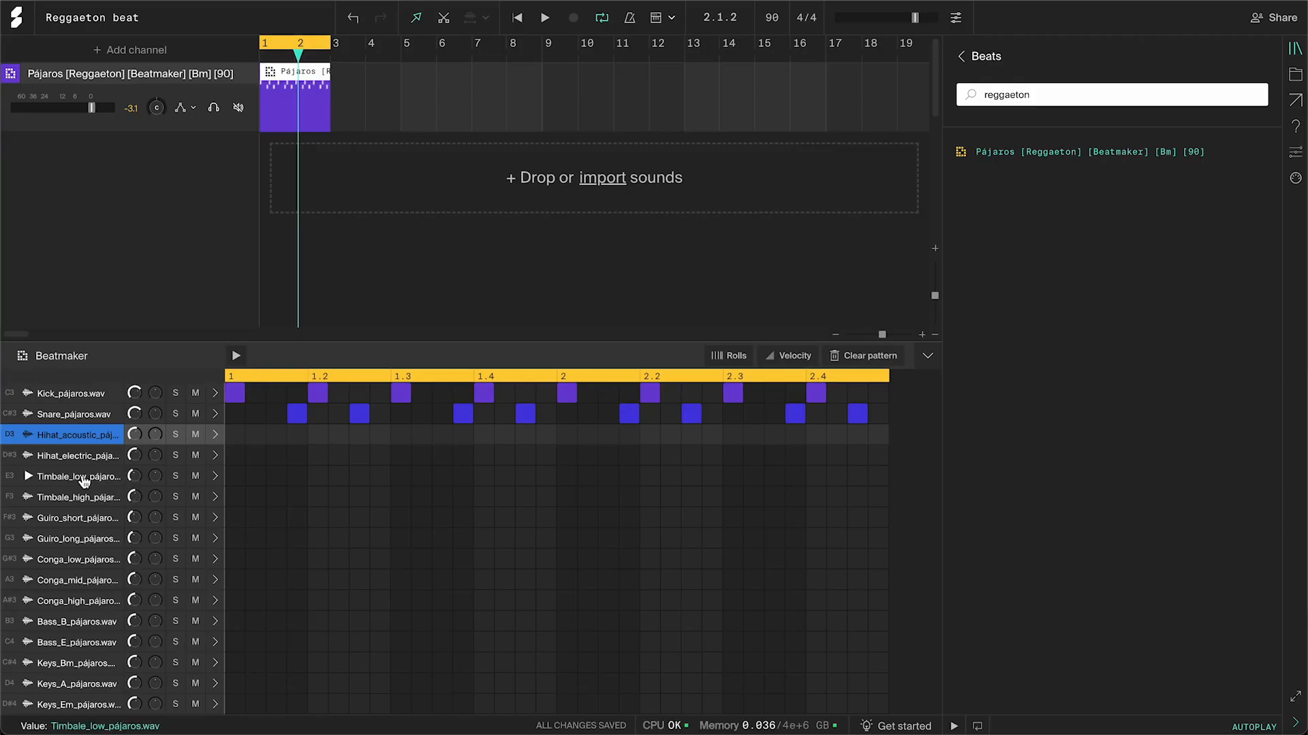
- Audition the Timbale_low, Guiro_short and Conga_low samples
click(65, 477)
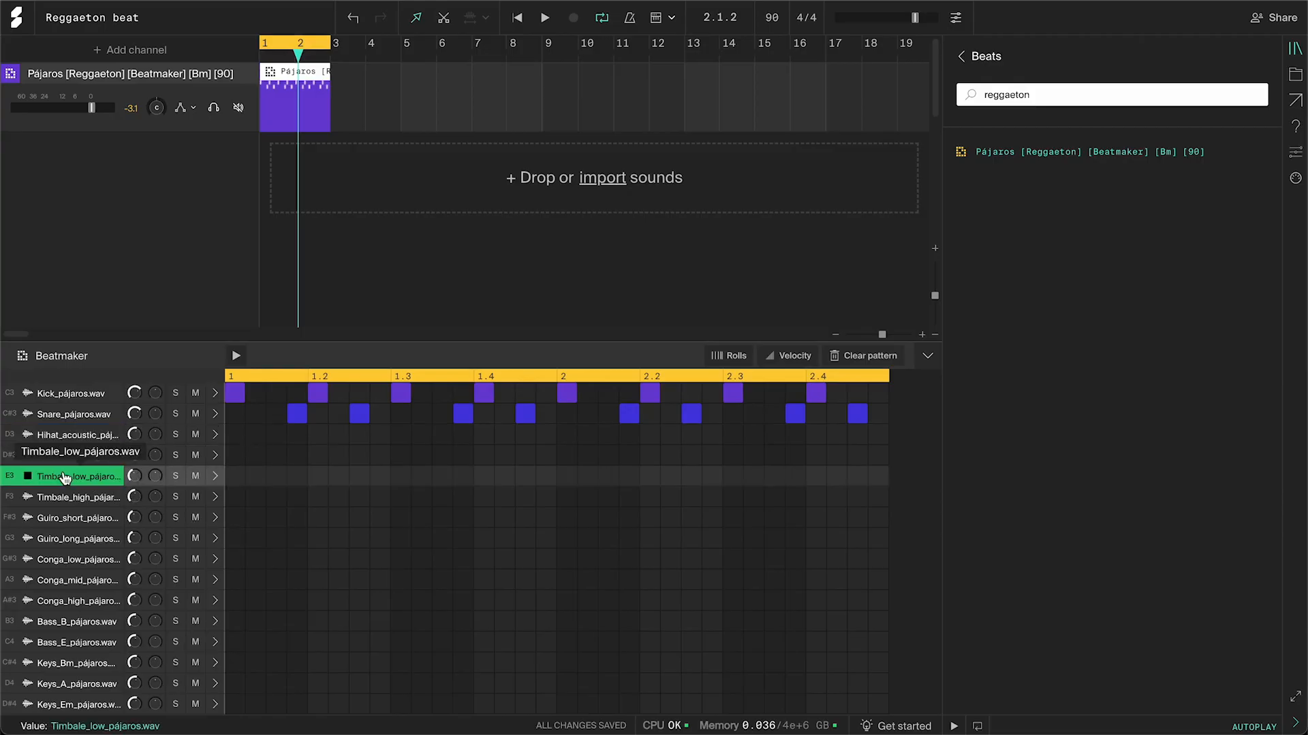
click(66, 519)
click(68, 561)
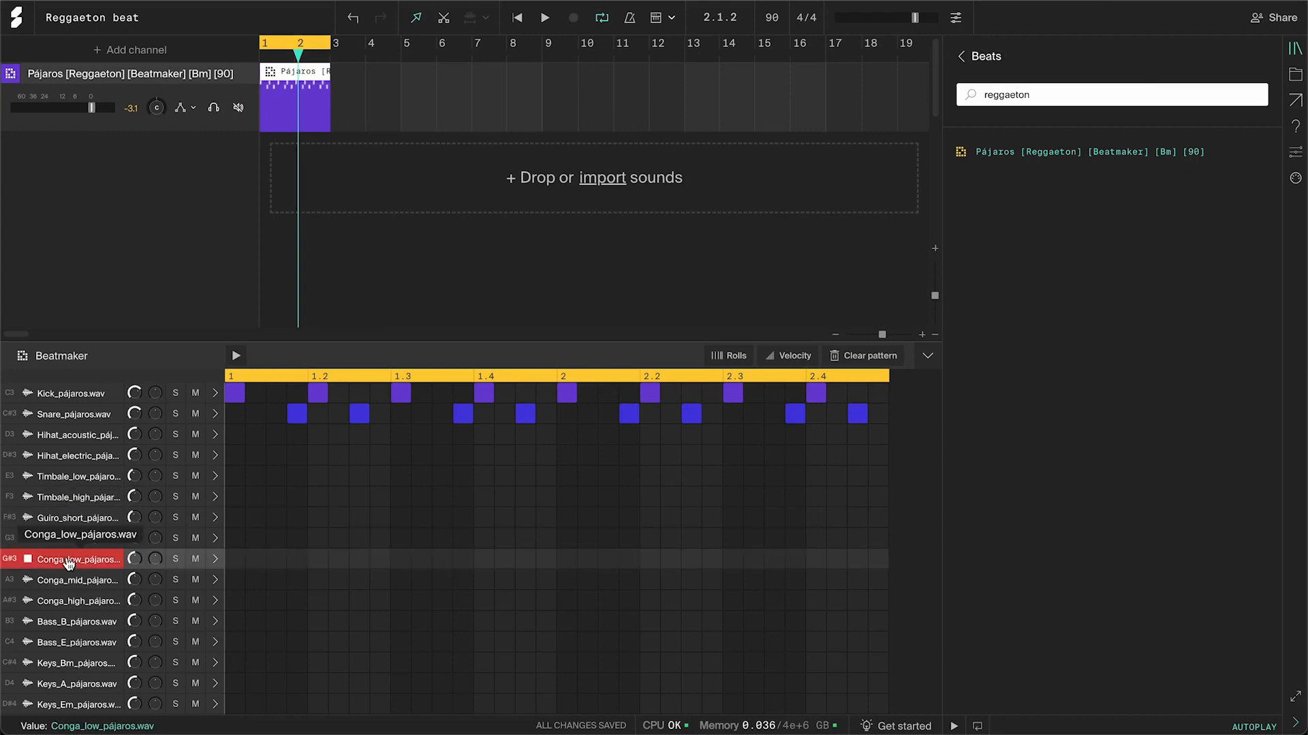
- Add a Timbale_high hit on the third sixteenth of bar 2 and a Timbale_low hit just after beat 2.2, and play the pattern
click(608, 496)
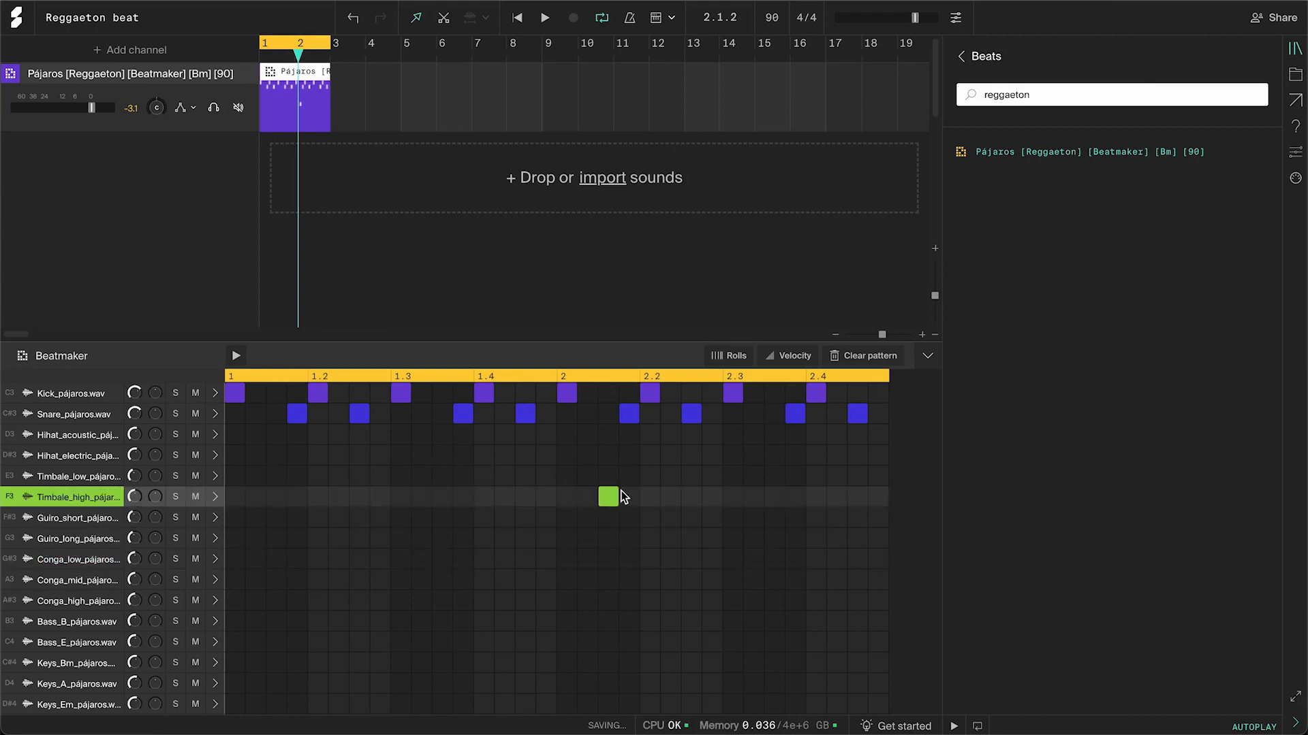
click(670, 476)
click(236, 356)
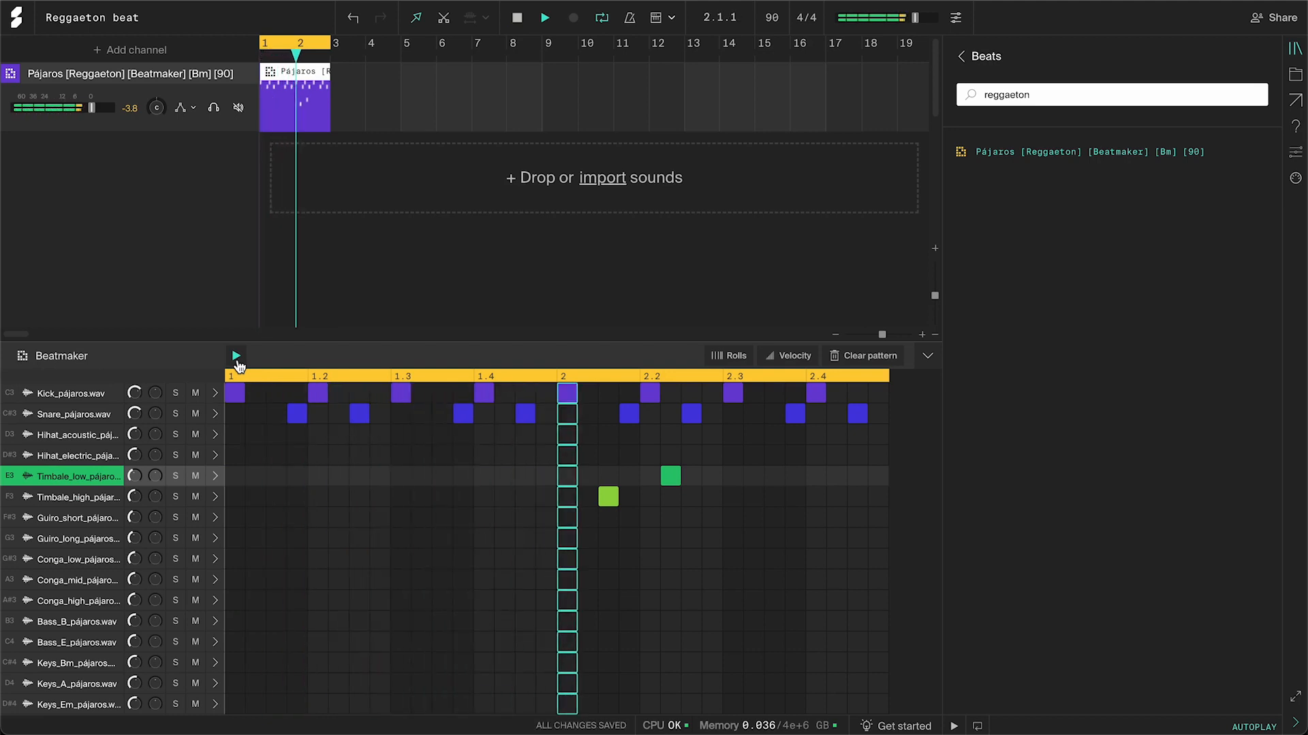
click(236, 361)
key(Return)
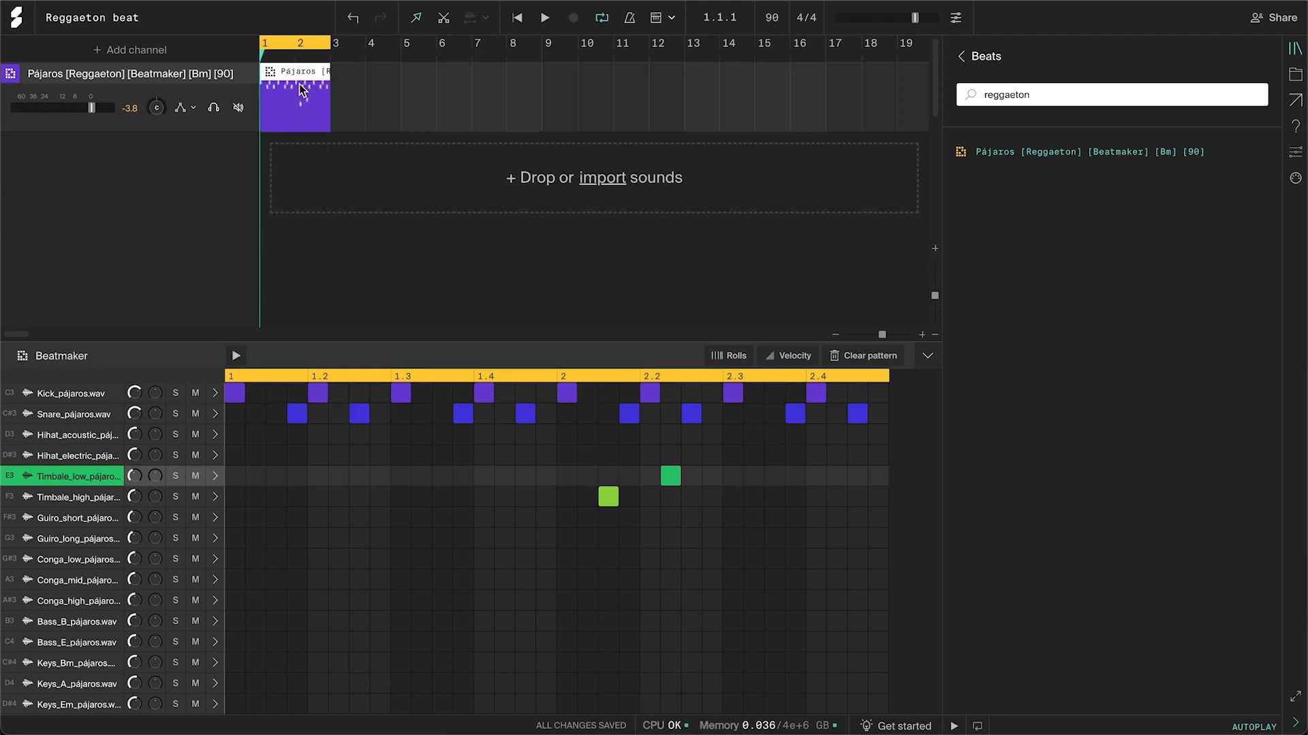
- Duplicate the beat clip into bars 3 and 4 and remove both timbale hits from the copy
drag(300, 84, 398, 49)
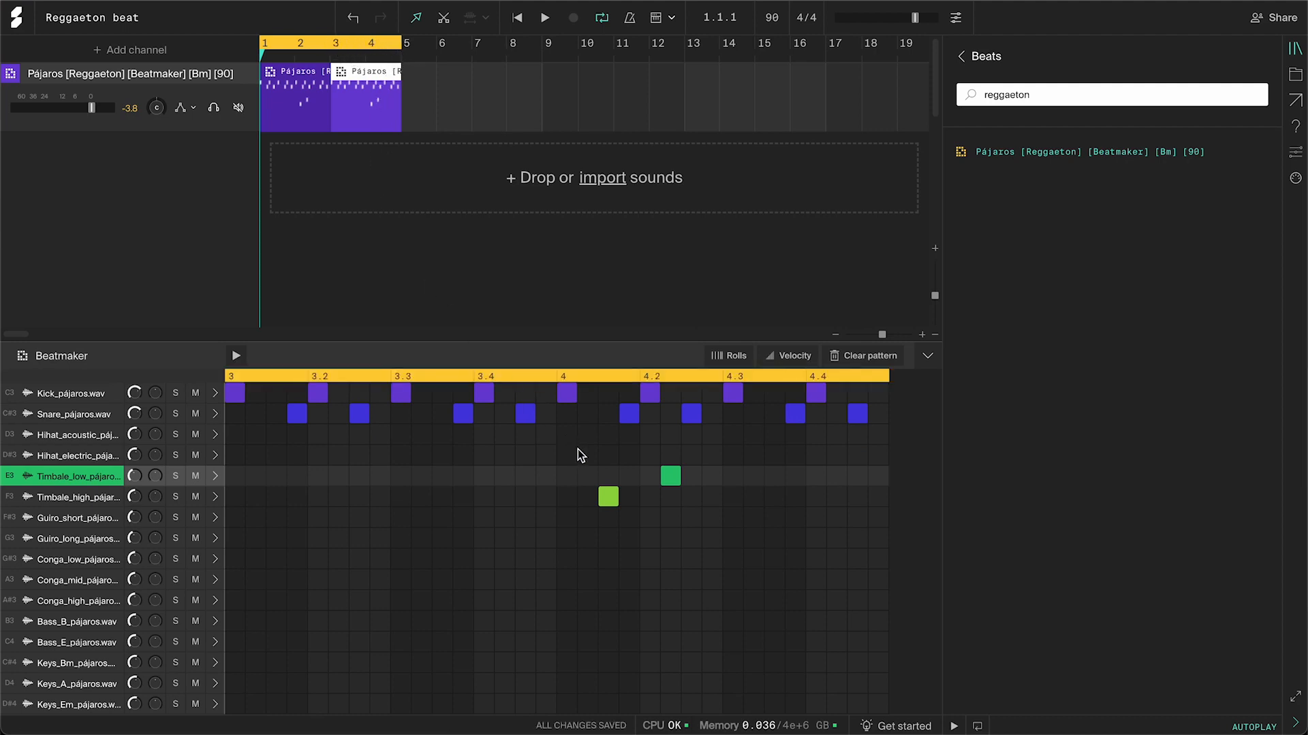
click(615, 504)
click(672, 477)
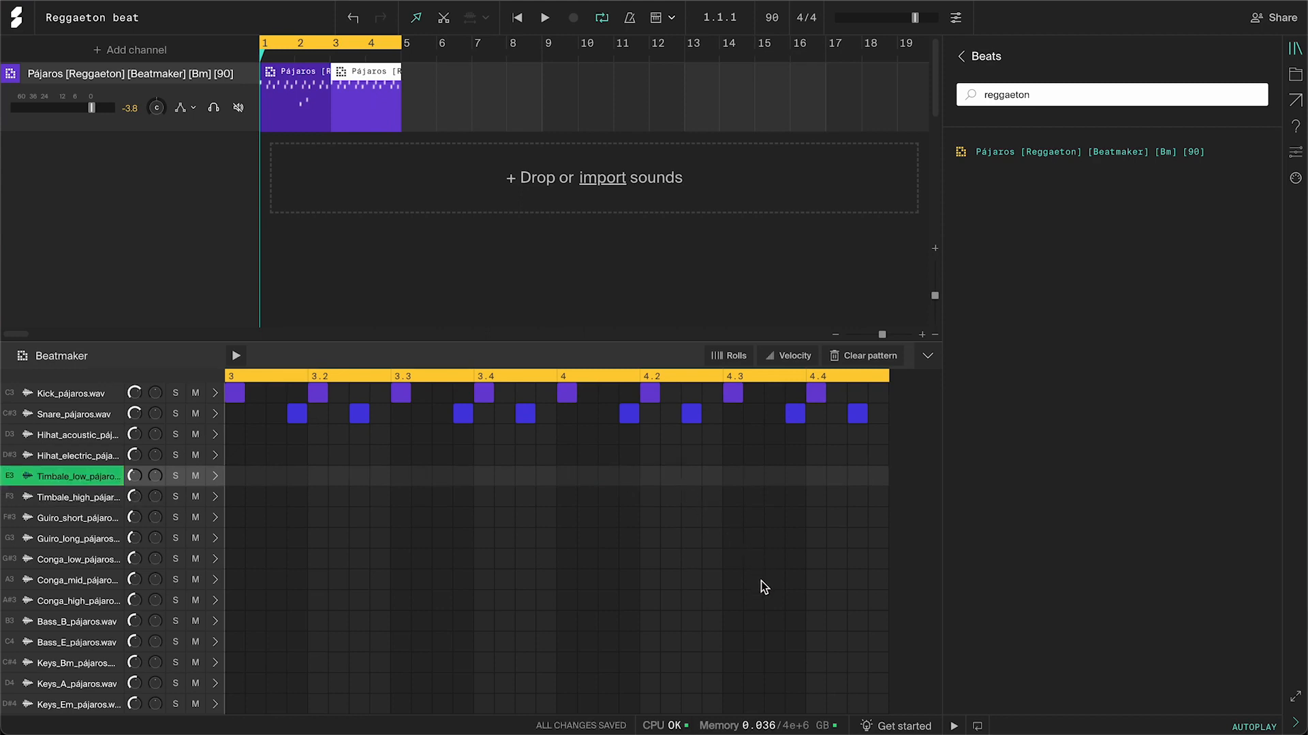
- Build a bar 4 fill: Conga_mid on beat 4.3's second and third sixteenths, Conga_high on its fourth, Conga_low on beat 4.4's second
drag(761, 581, 779, 583)
click(797, 602)
click(837, 559)
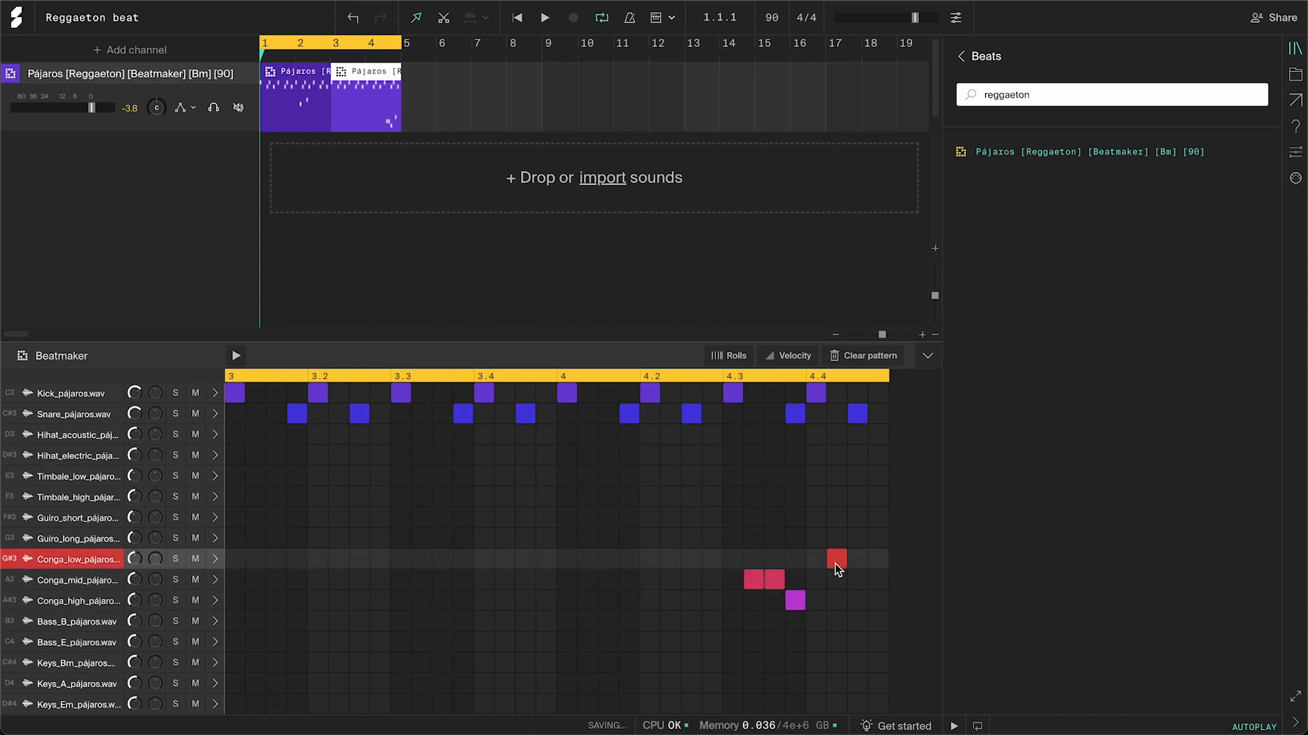
key(space)
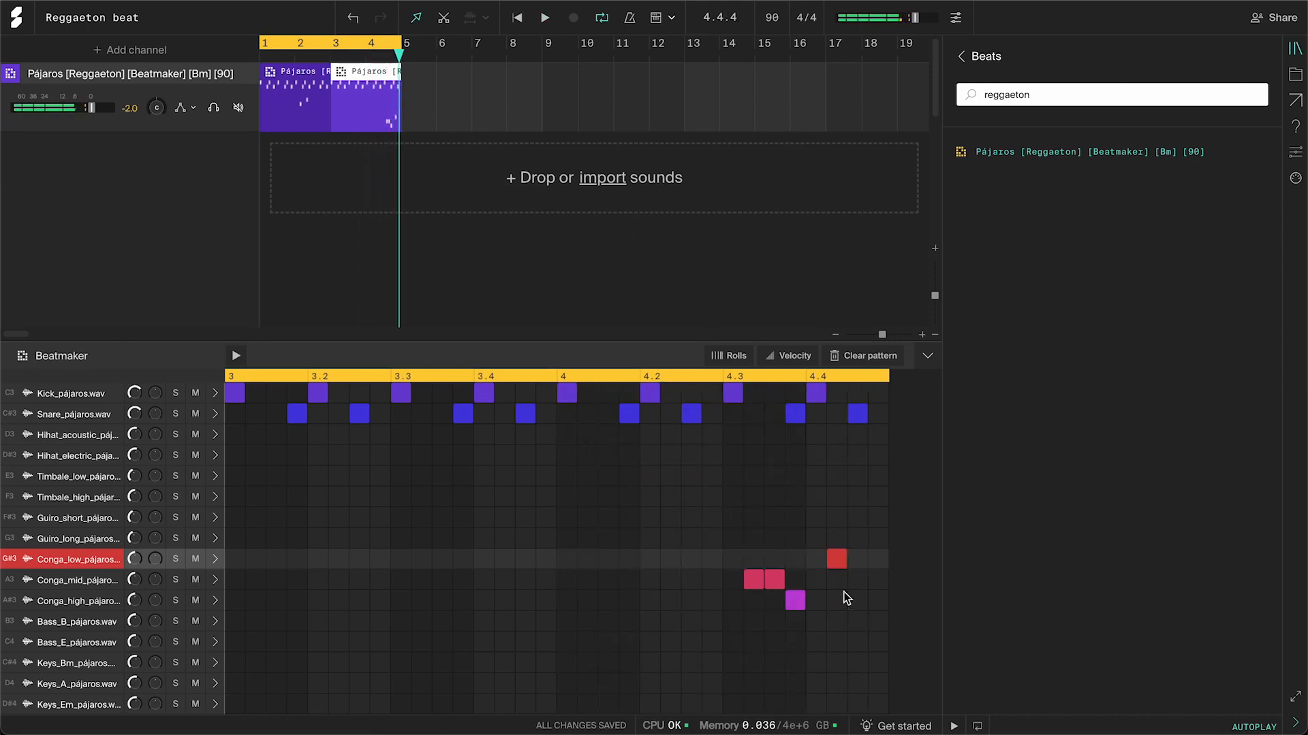
- Lower the velocities of the fill's conga hits, with the second Conga_mid hit at about 79 and Conga_low at about 74
click(785, 361)
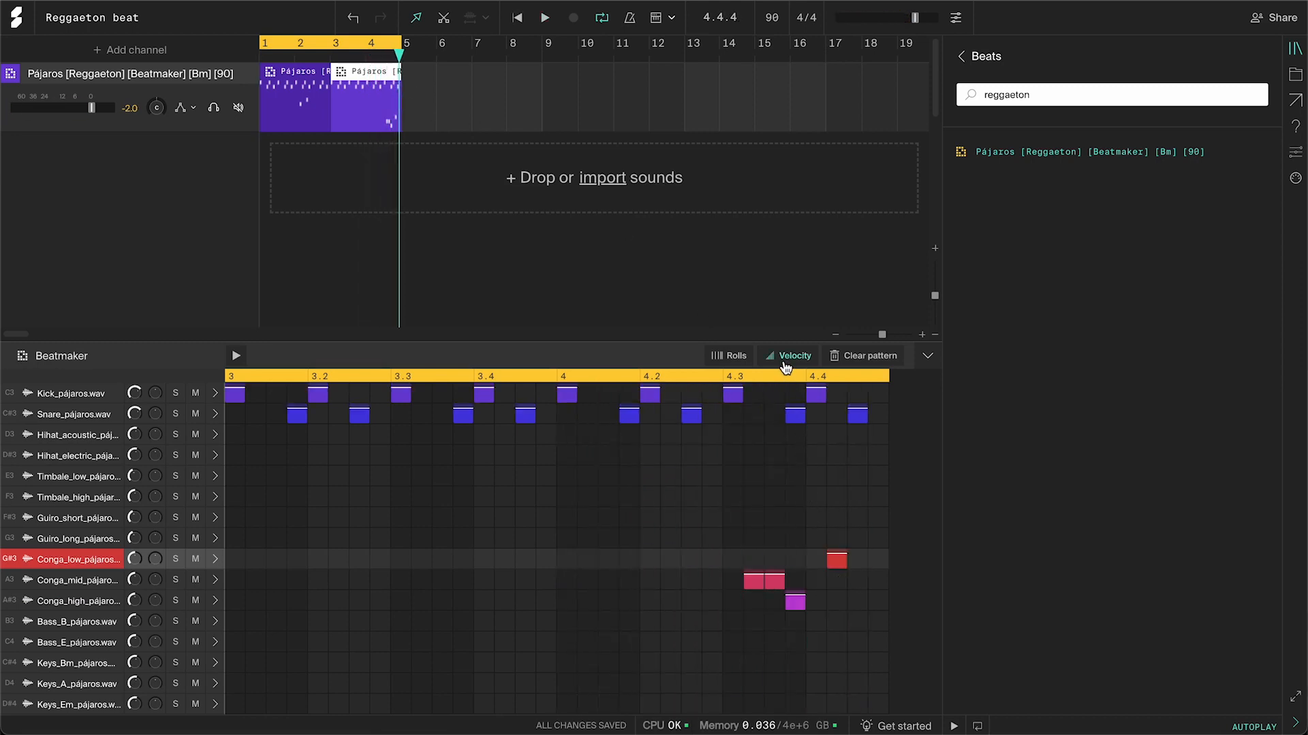
click(755, 579)
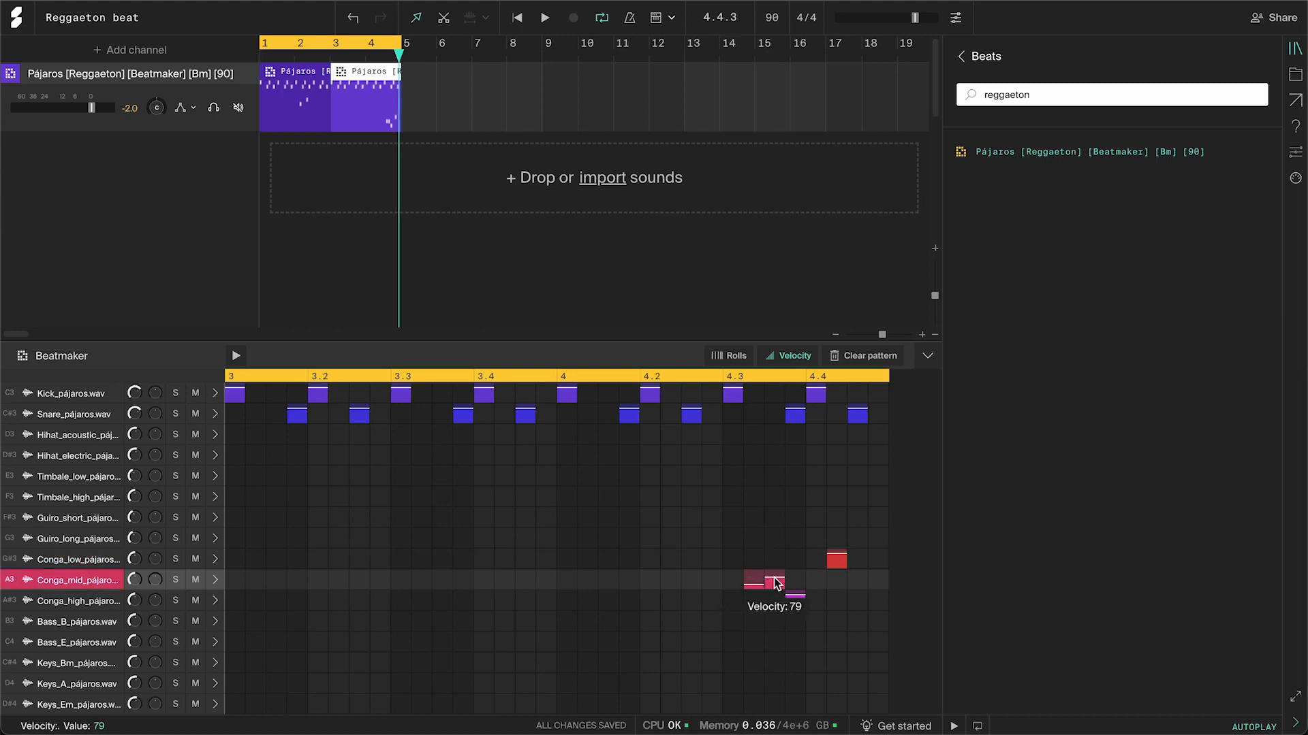
click(841, 563)
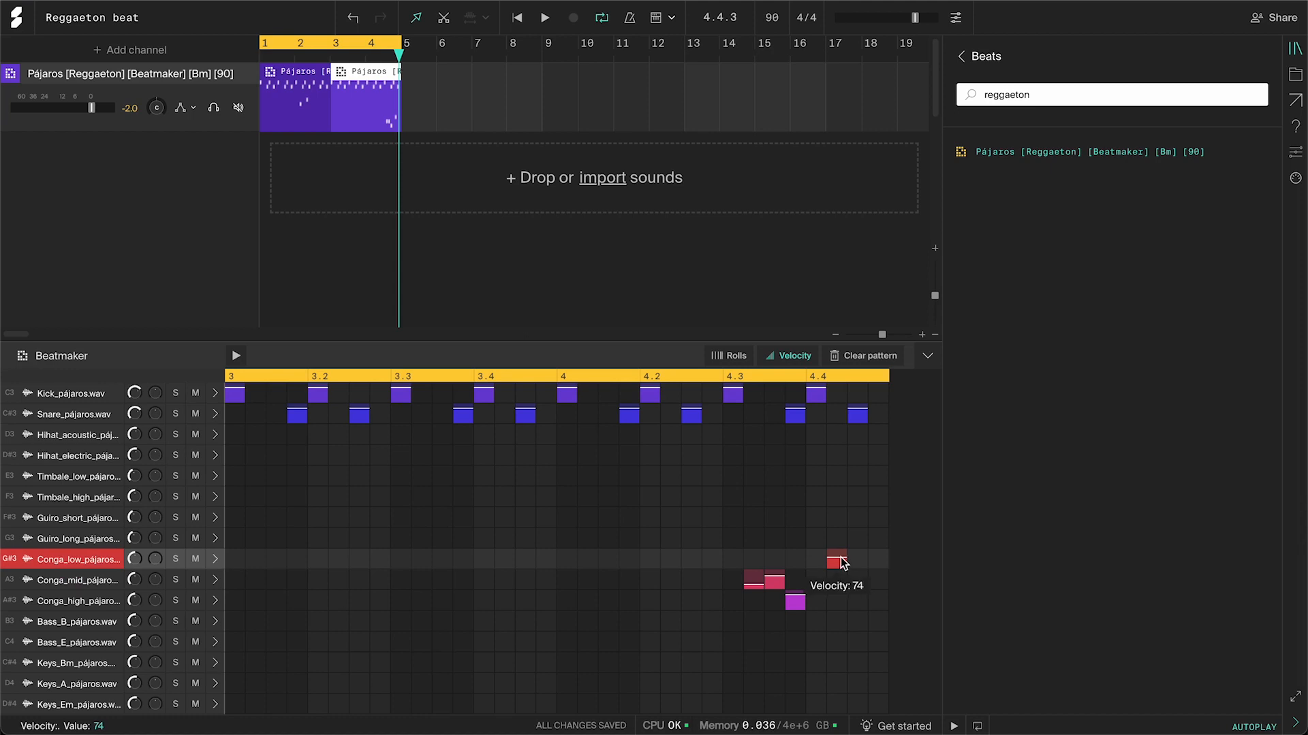
key(space)
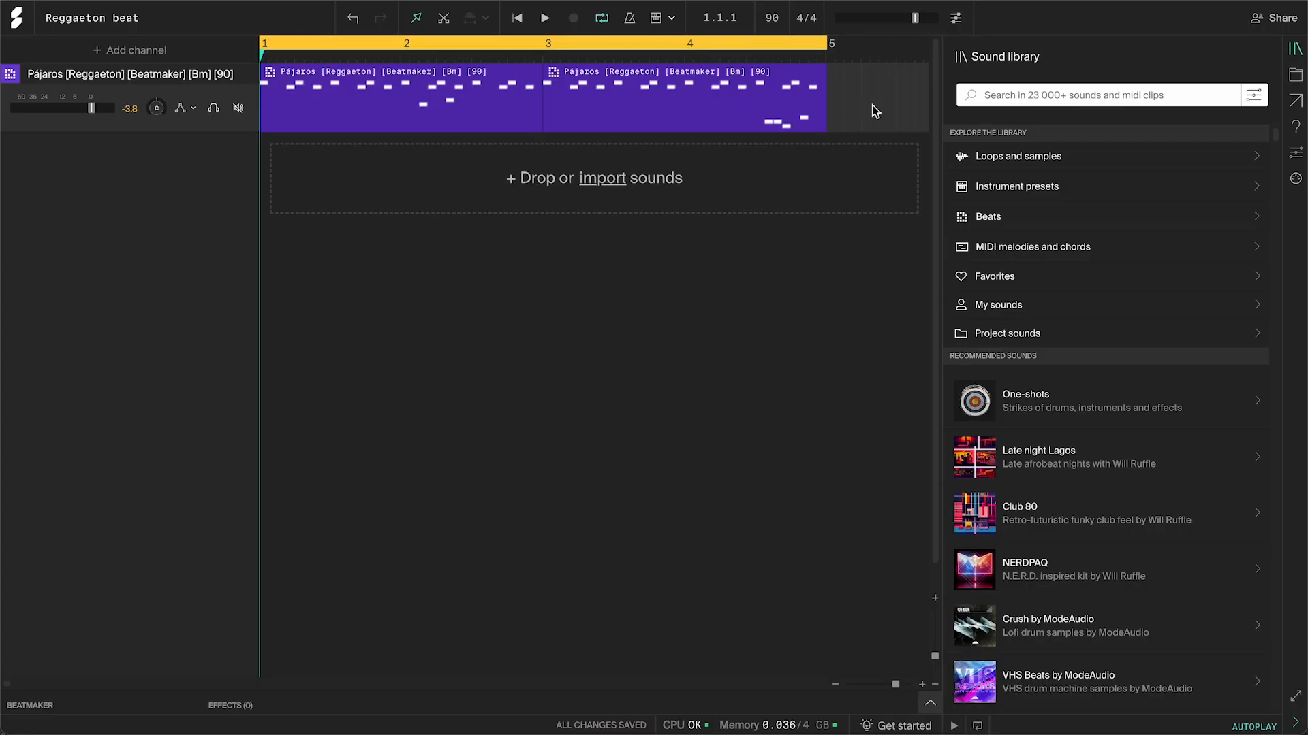
- Filter the Loops and samples library by the Latin and World genres and Percussion, and browse to the Timbales Delano loops
click(1077, 161)
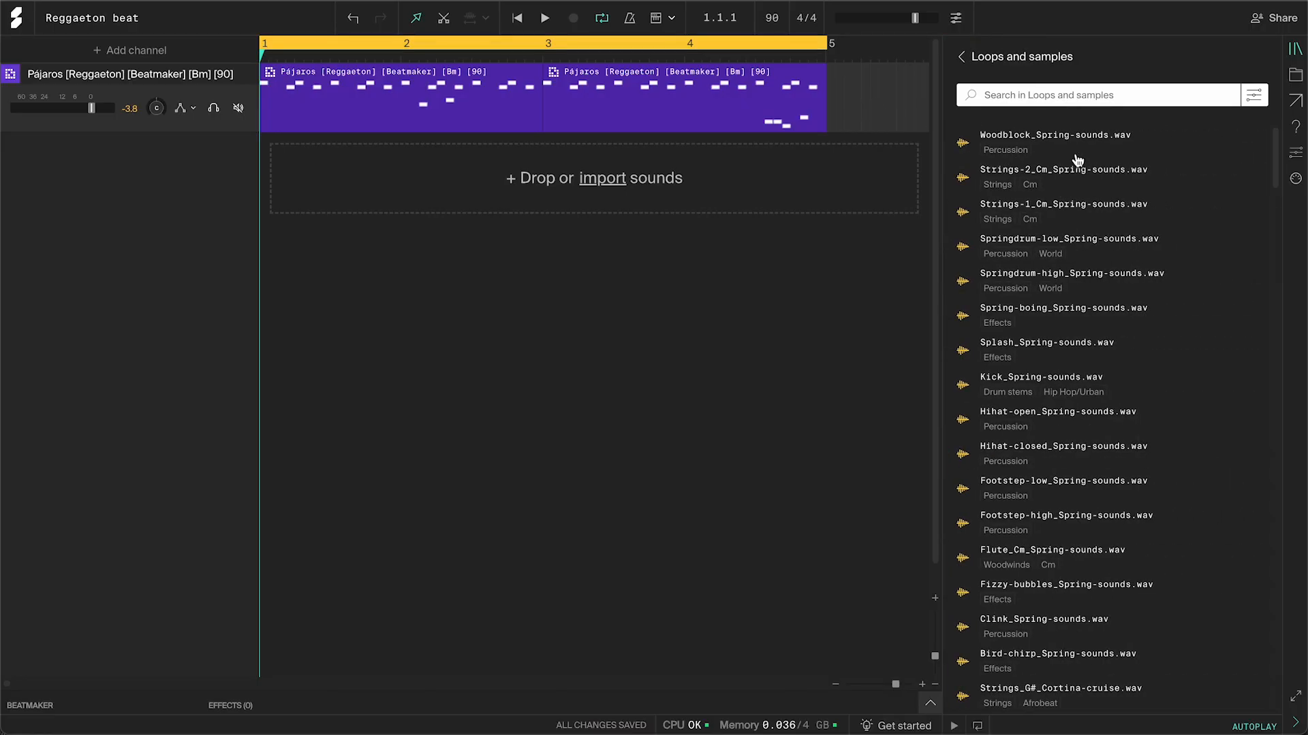
click(1260, 98)
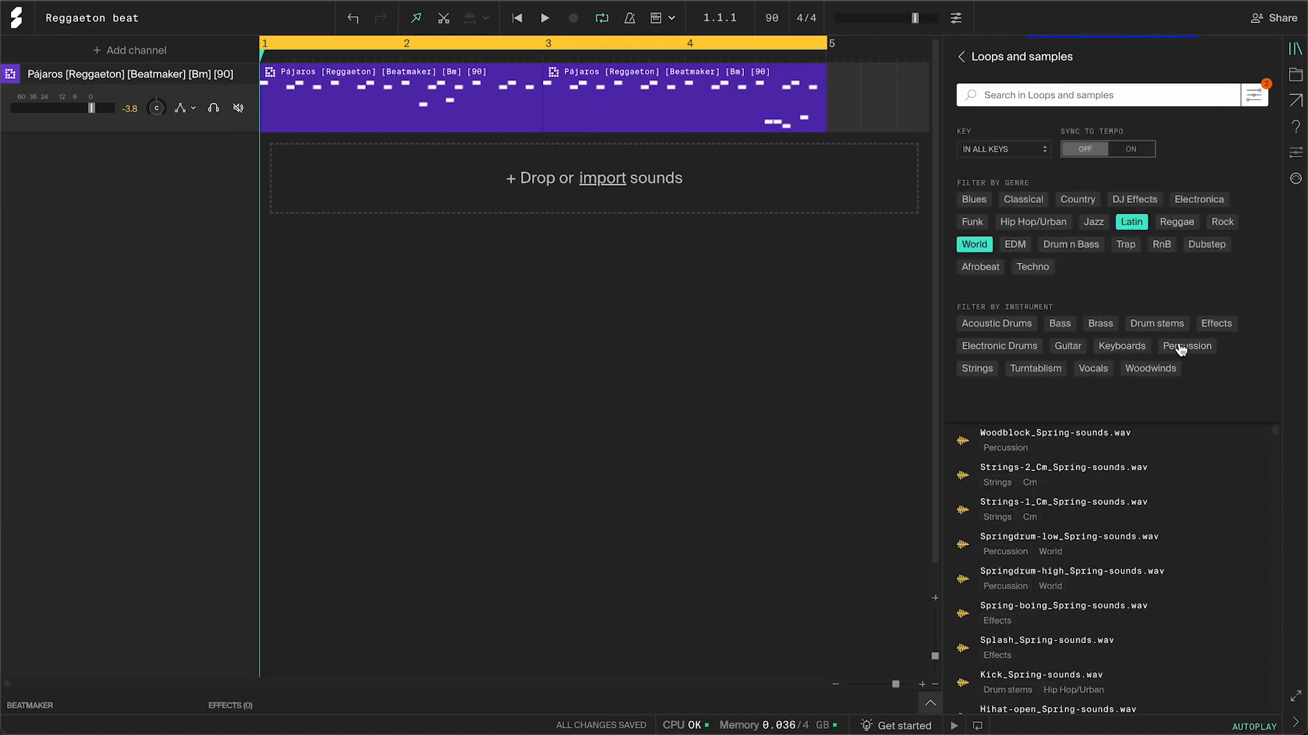
click(1253, 95)
scroll(1202, 382, down, 10)
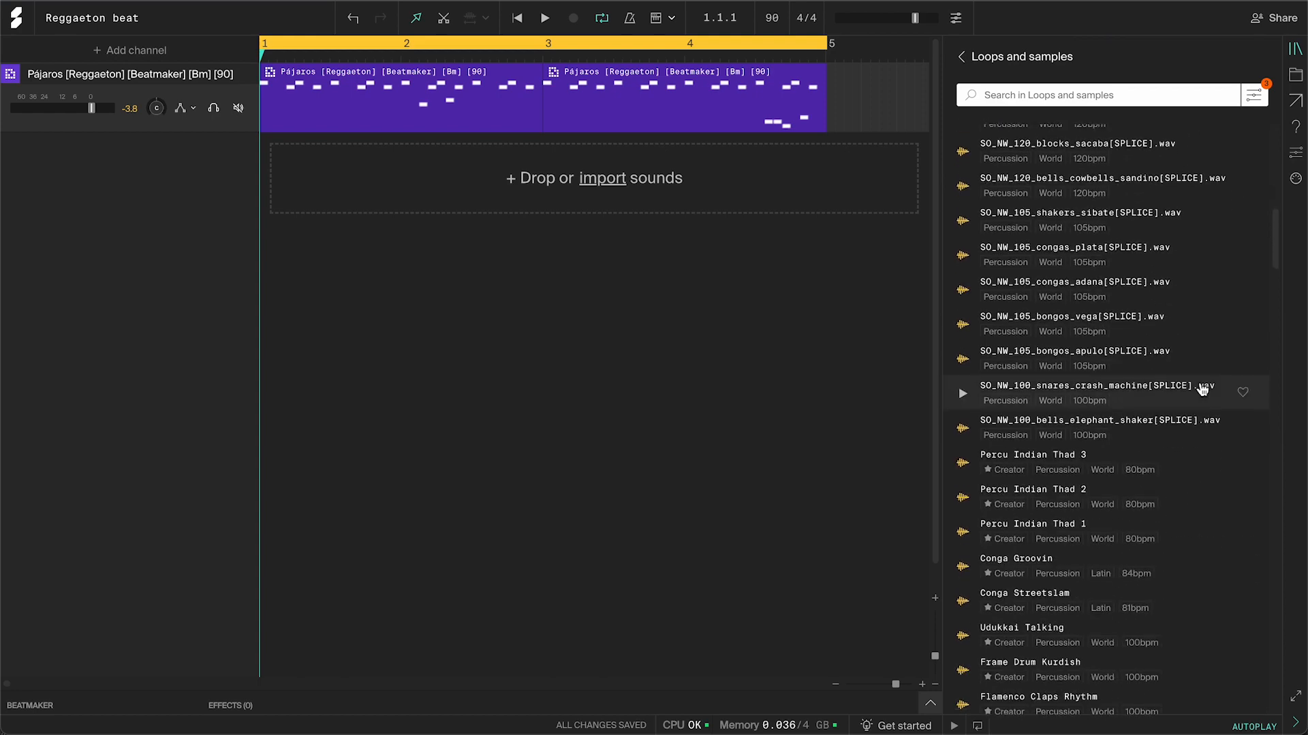
scroll(1158, 388, down, 8)
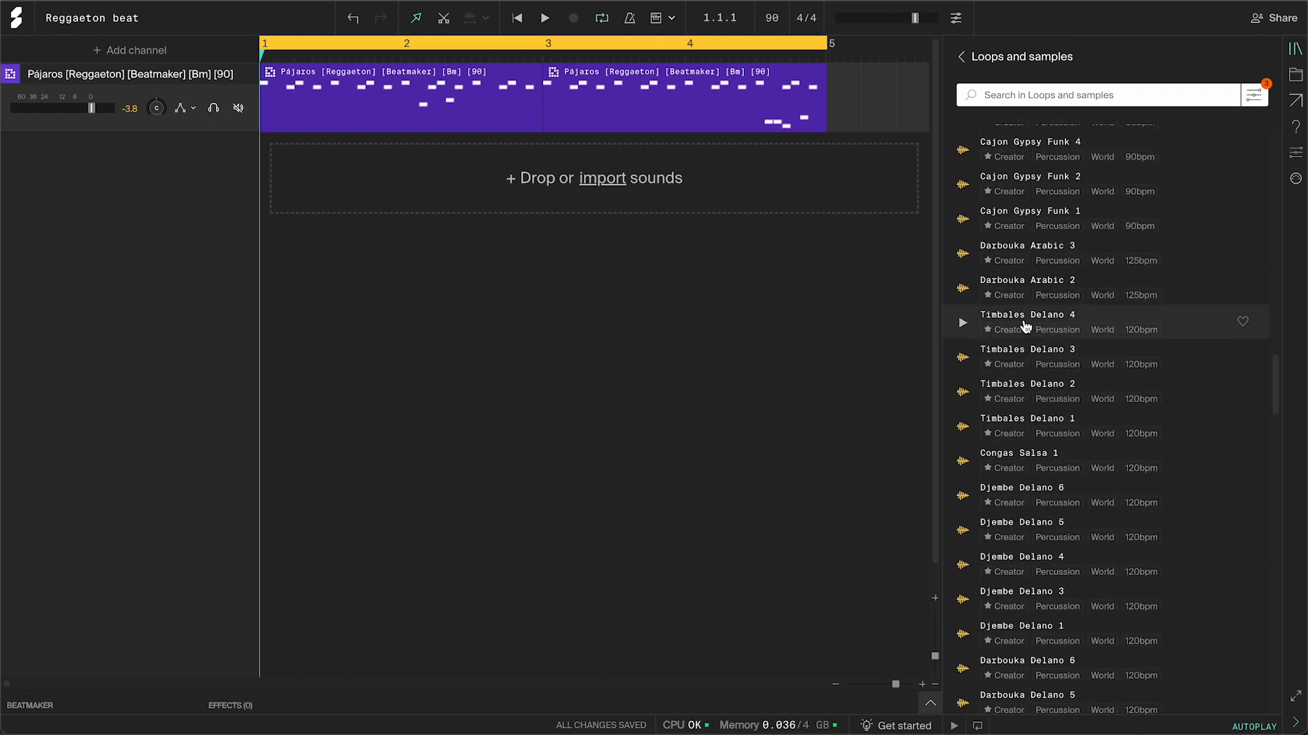
- Add the Timbales Delano 4 loop on a new channel below the beat and set its stretch mode to Pitch-stretch
drag(998, 321, 562, 170)
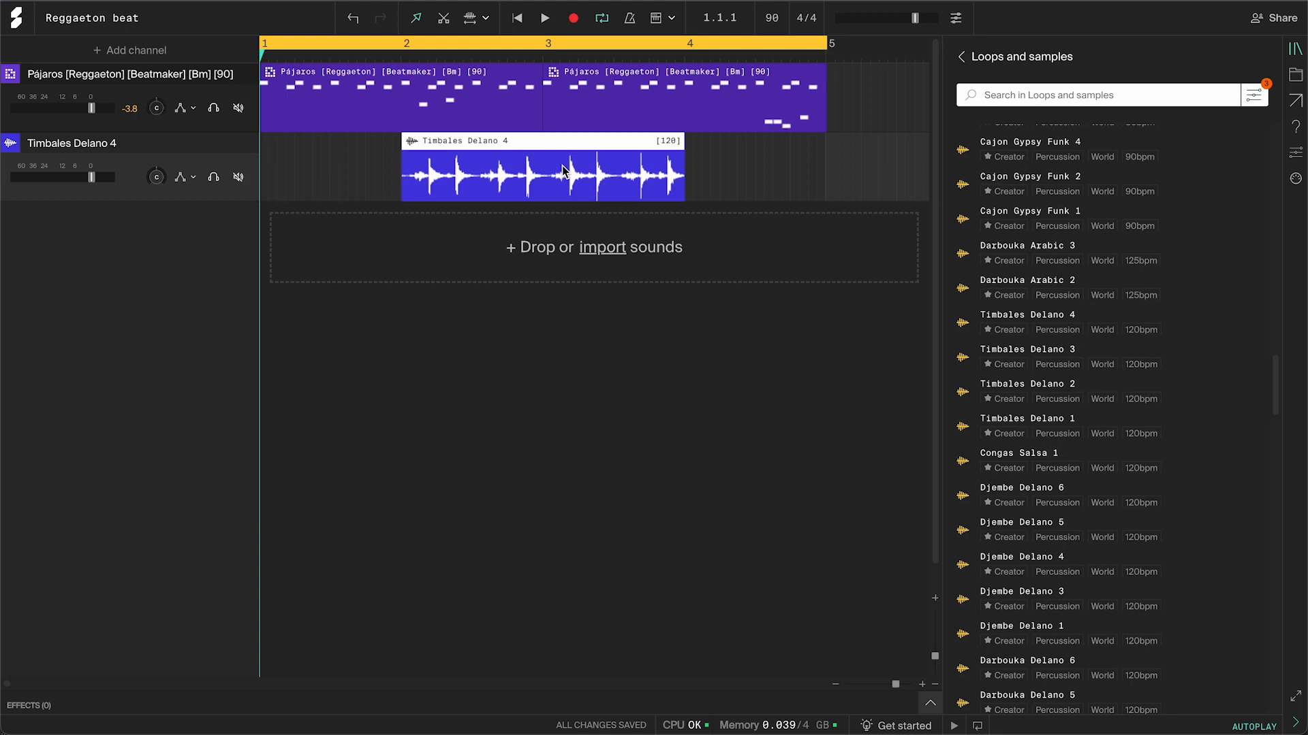
right_click(520, 167)
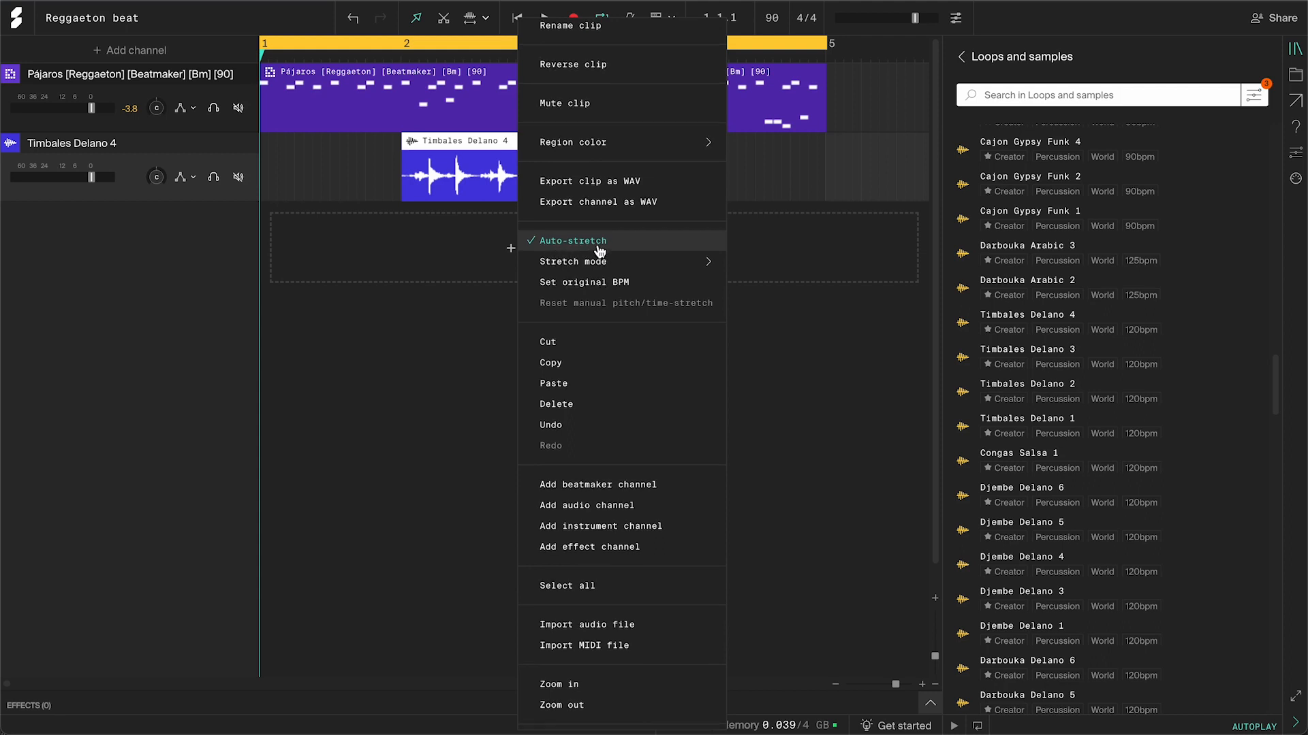
mouse_move(603, 263)
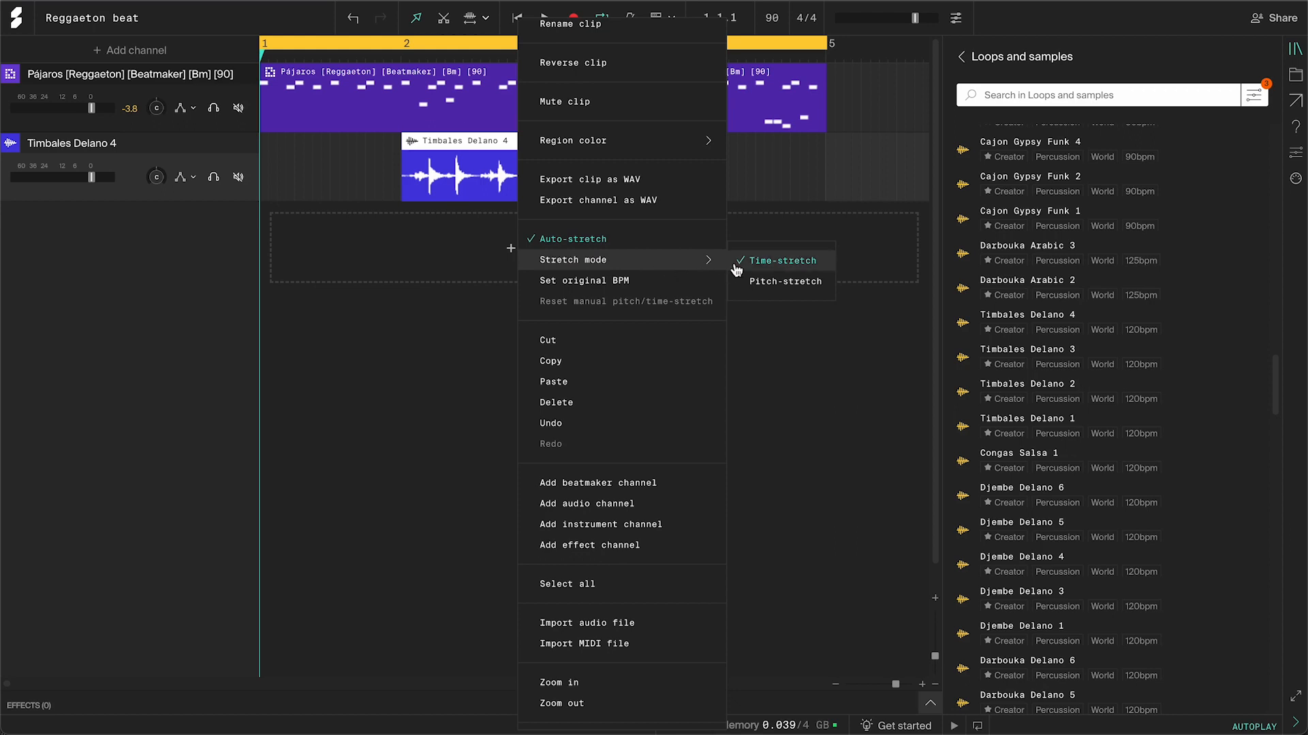
click(766, 294)
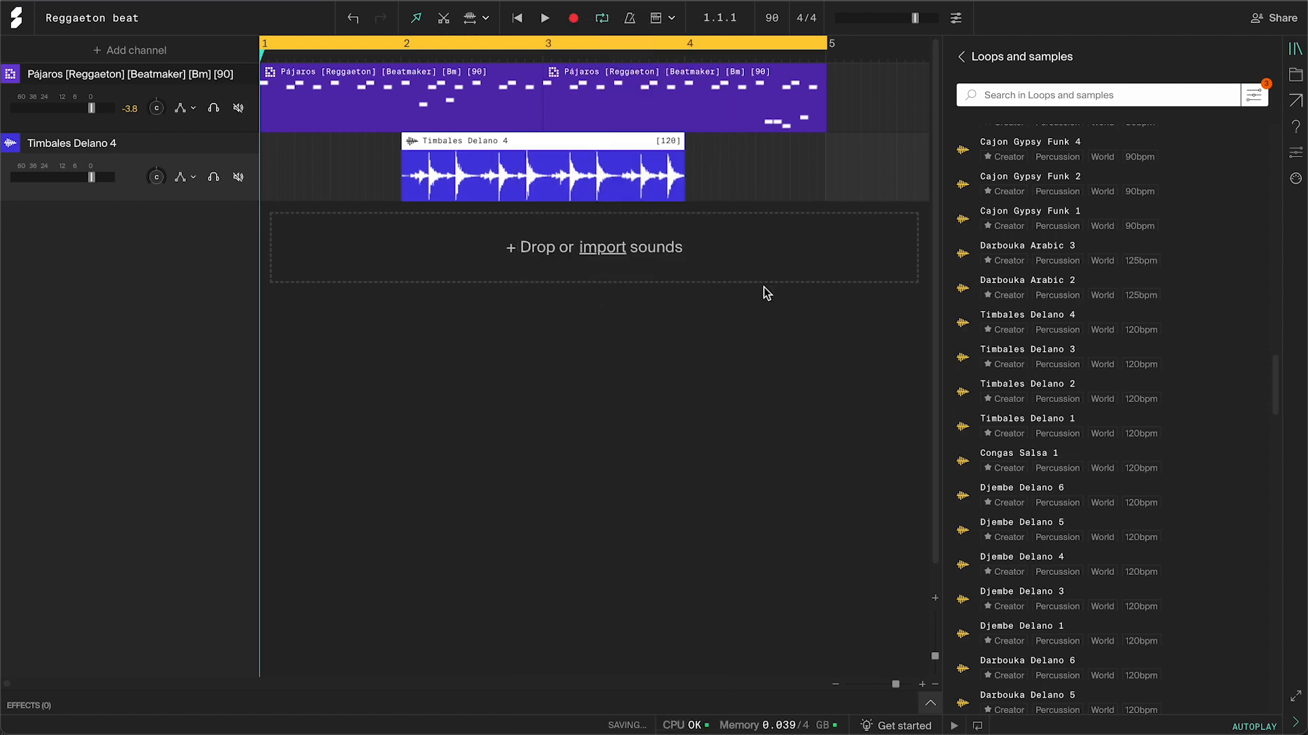
- Move the Timbales Delano 4 clip to start at 2.3, trim it to its first two hits, and play from there
drag(454, 158, 526, 158)
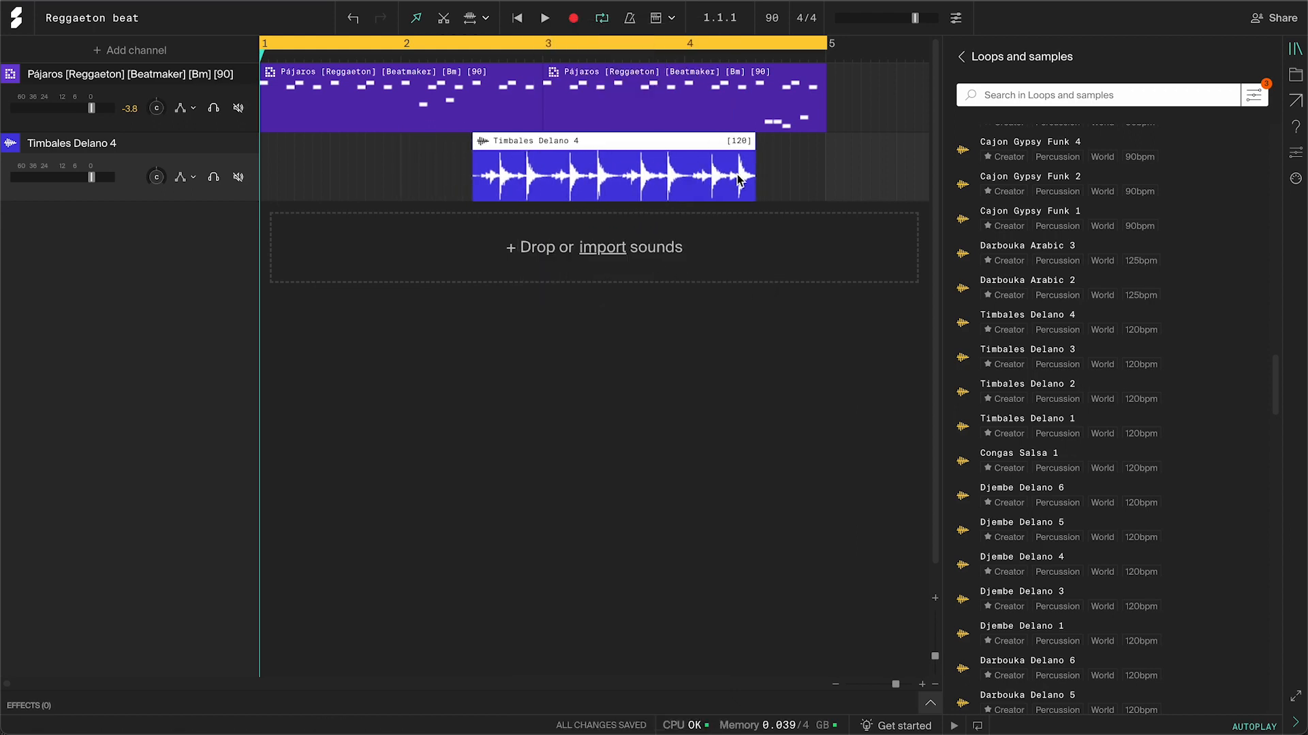
drag(754, 152, 559, 149)
click(471, 55)
key(space)
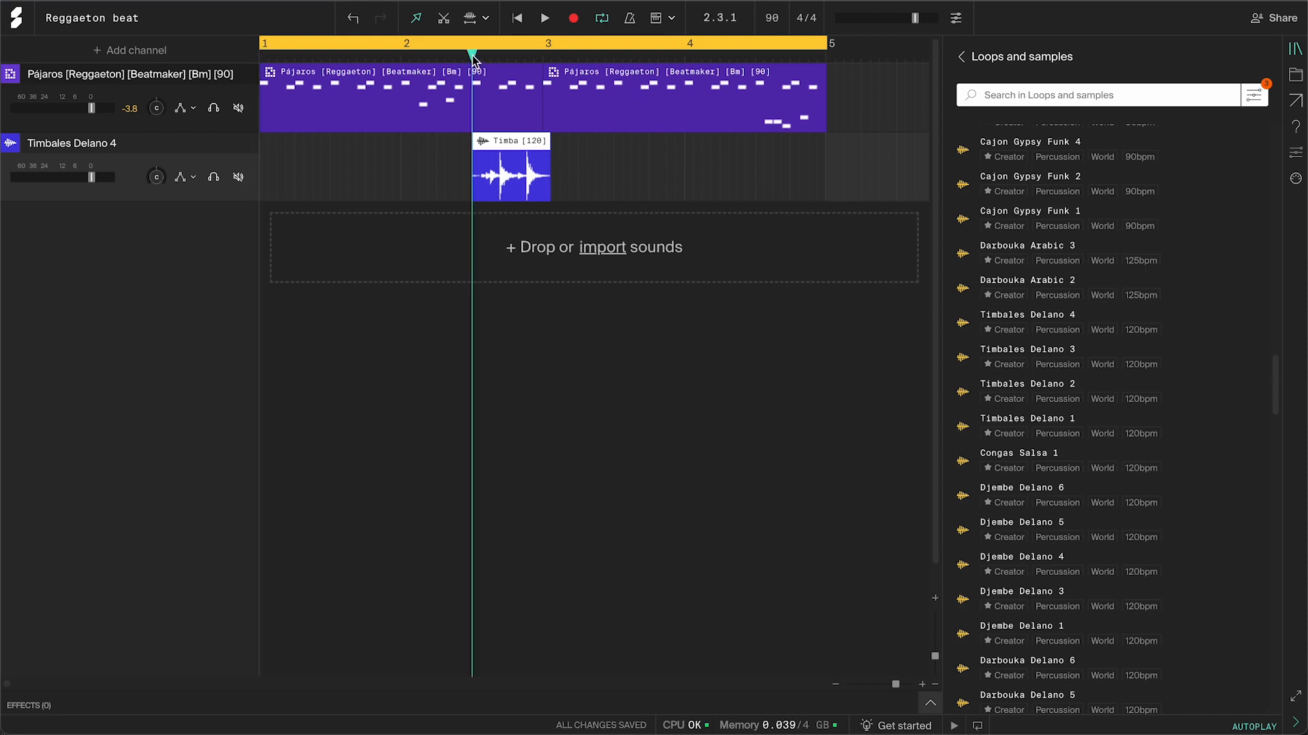
key(space)
- Add Reverb and Wubfilter effects to the Timbales Delano 4 channel
click(11, 150)
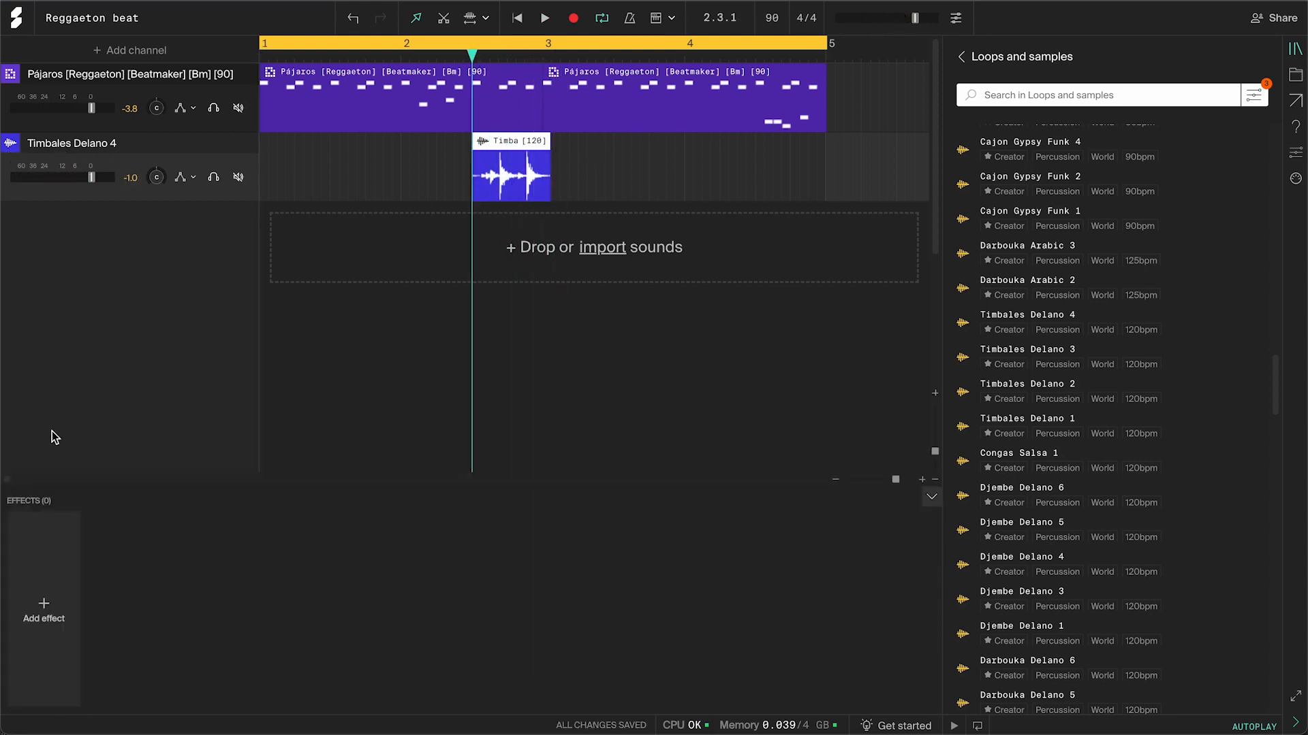
click(45, 606)
click(54, 614)
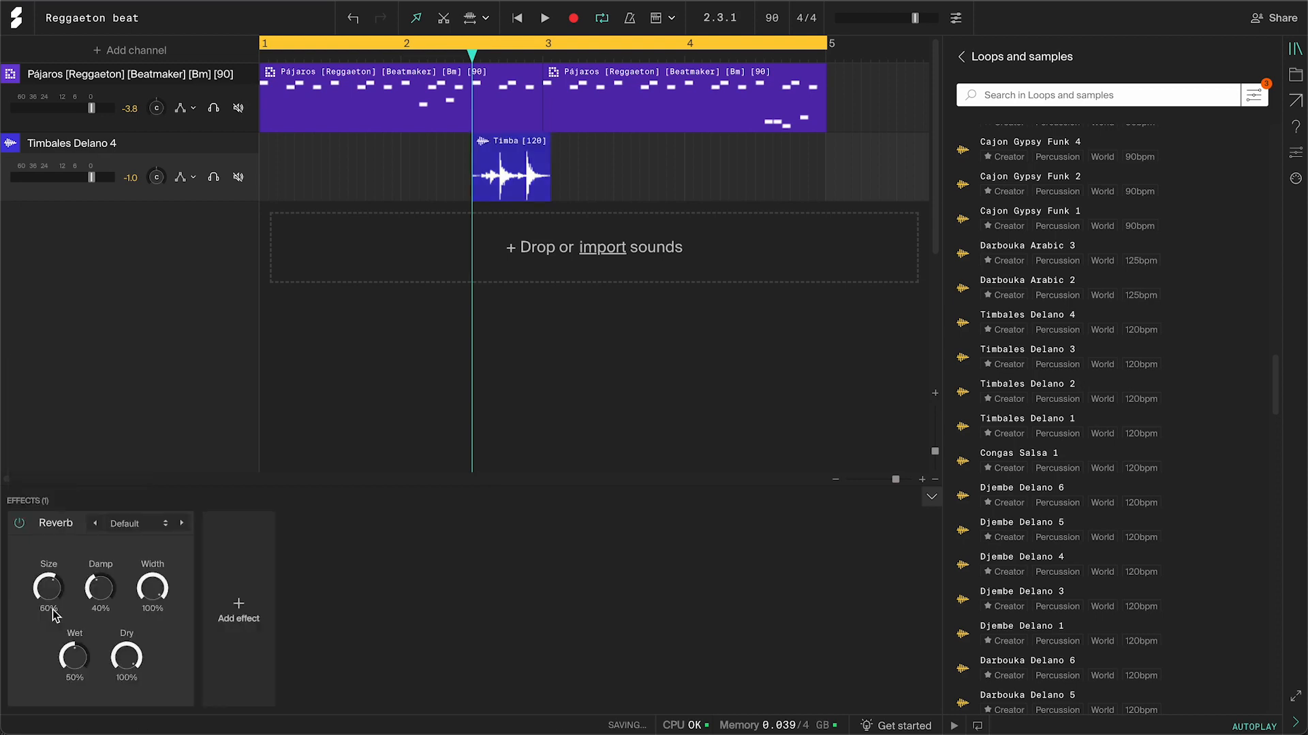
click(238, 611)
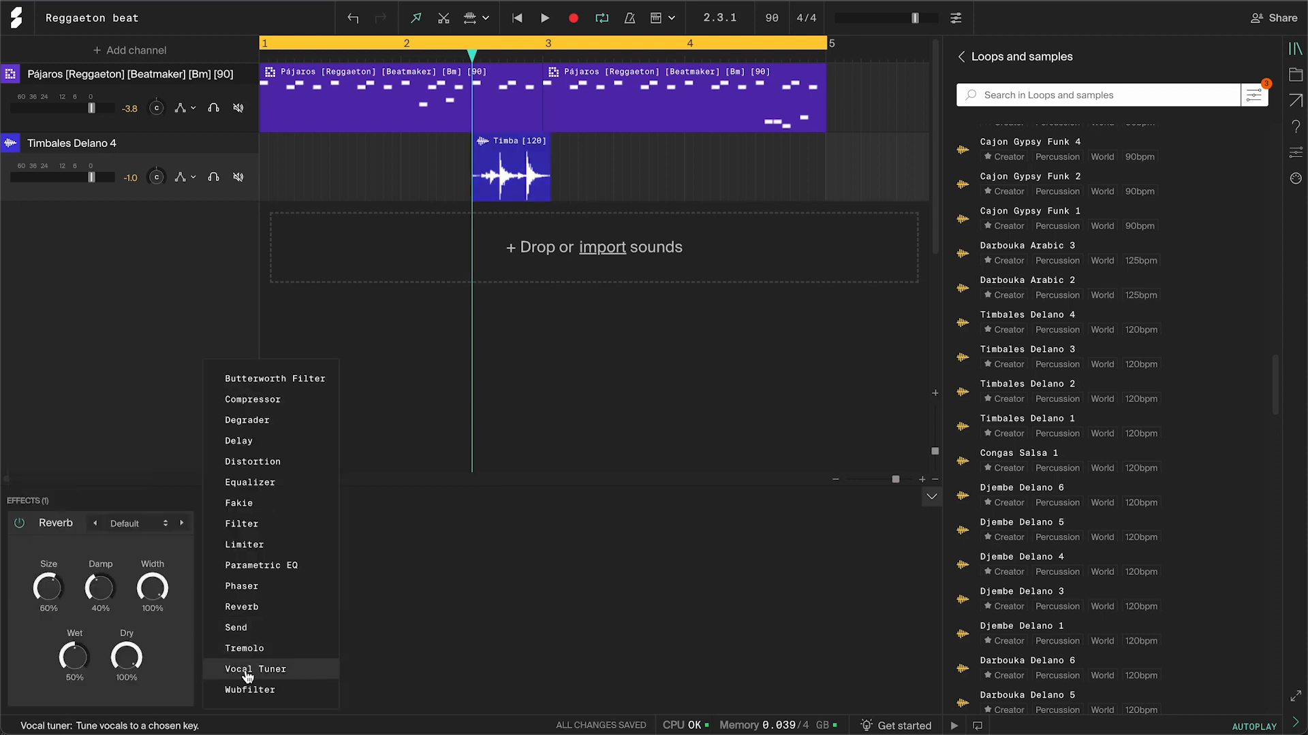
click(251, 692)
- Reduce the Reverb's size to 51% and adjust its wet level on the Timbales Delano 4 channel
drag(49, 587, 49, 597)
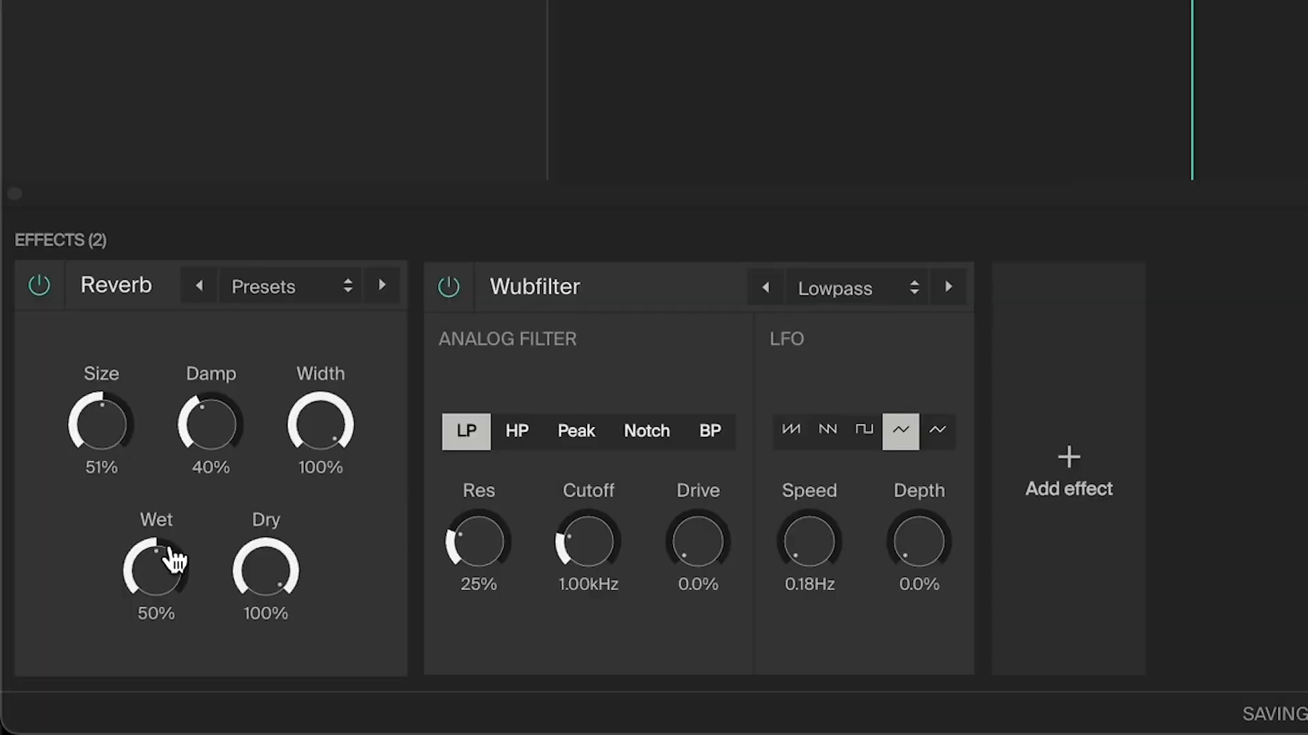
drag(78, 650, 78, 664)
click(407, 526)
click(814, 69)
drag(509, 511, 480, 548)
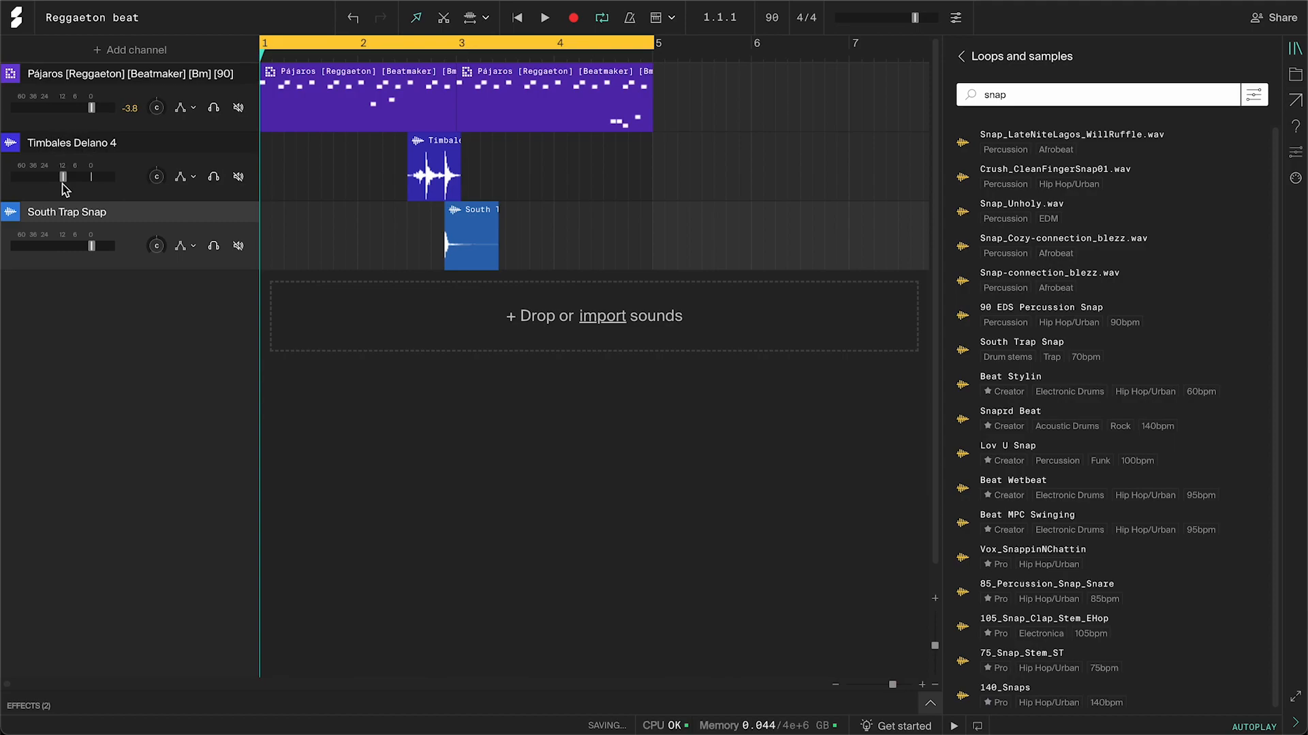
- Lower the South Trap Snap channel's volume, remove the kick at the start of bar 3 in the second beat clip, and play
drag(91, 243, 90, 243)
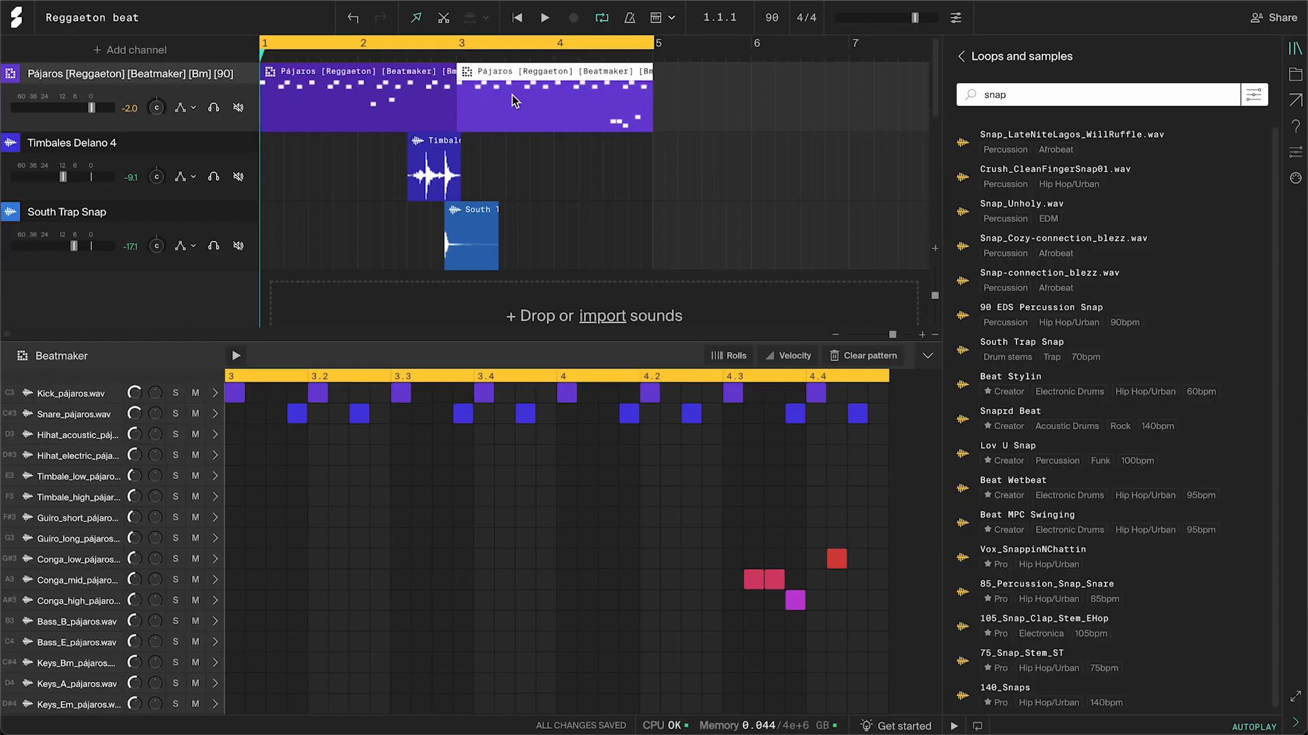
click(235, 395)
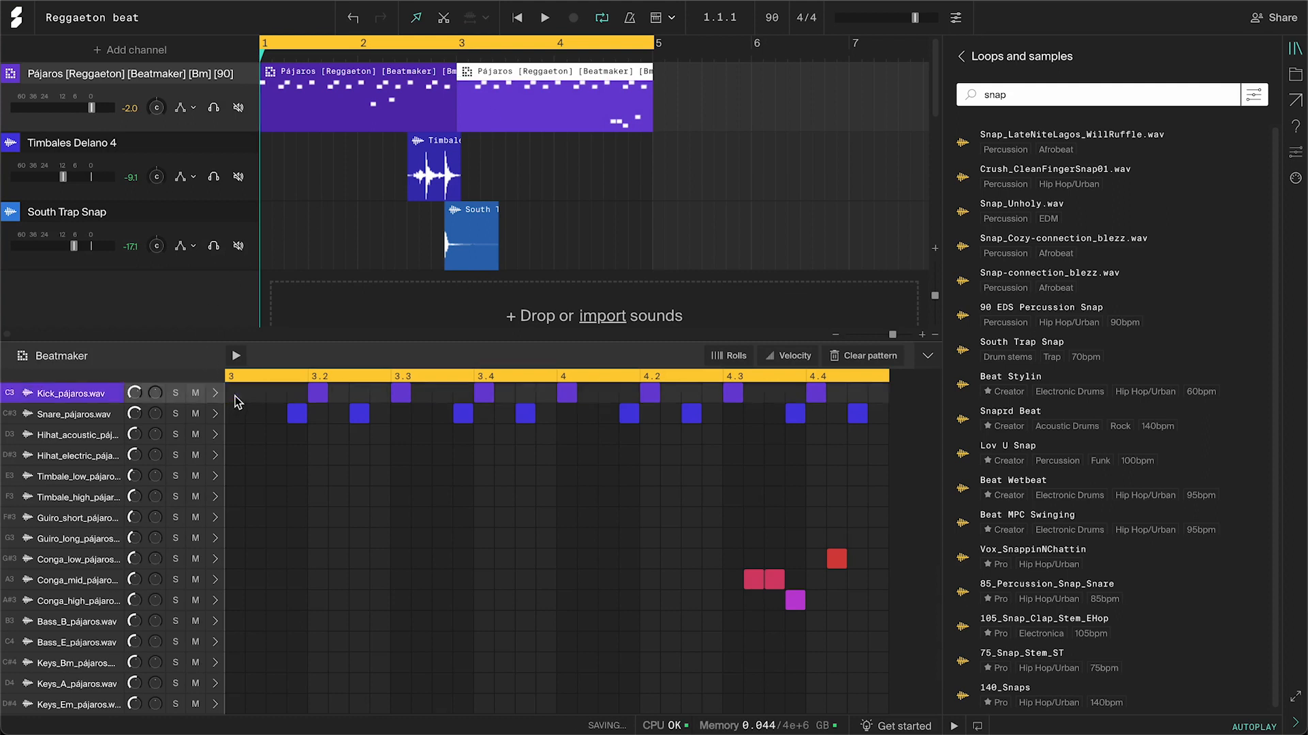
click(409, 59)
key(space)
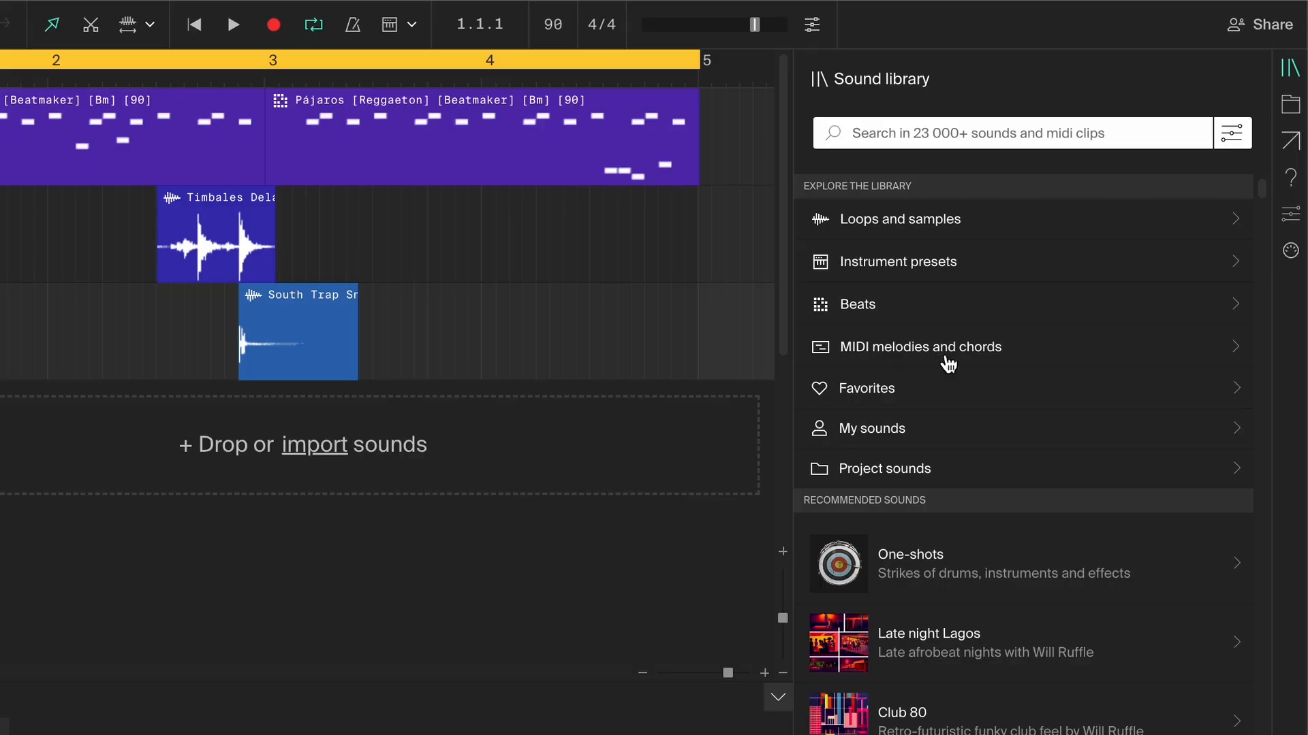
- Search the MIDI melodies and chords library for basic chords
click(1019, 353)
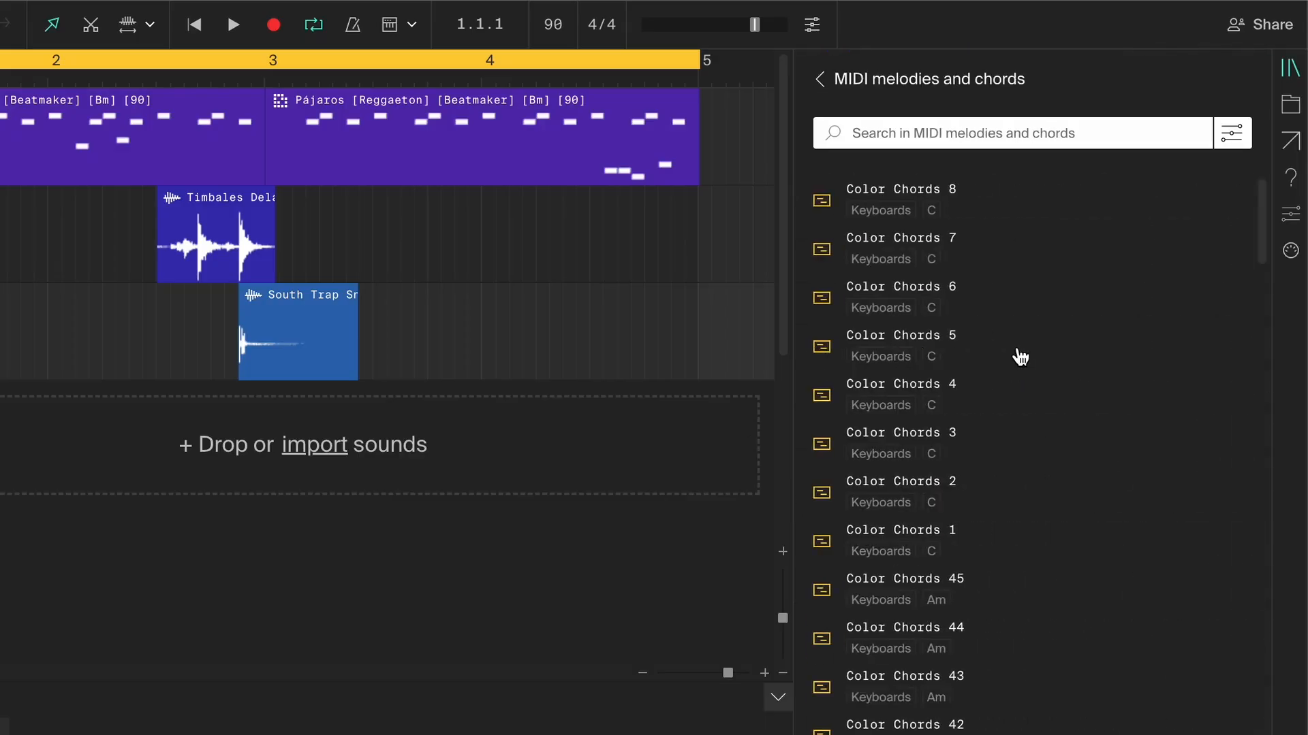
text(basic chor)
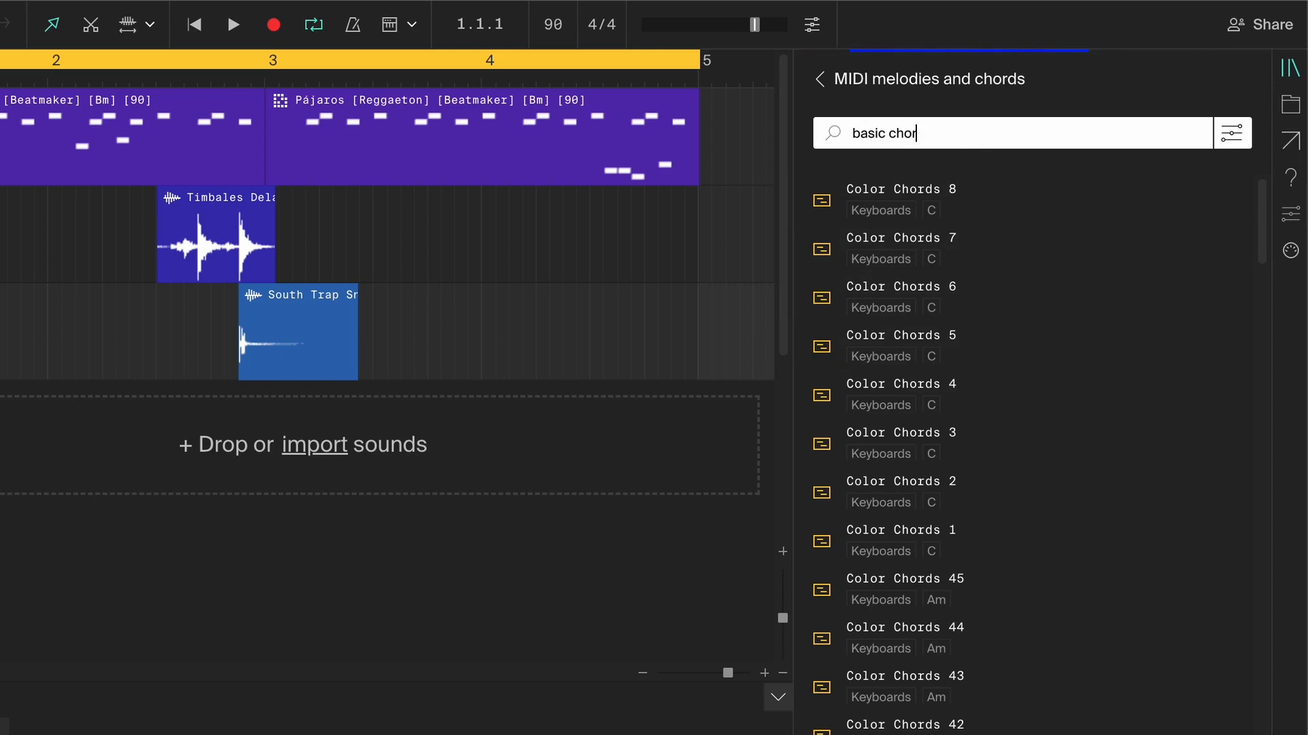
text(ds)
scroll(1056, 362, down, 5)
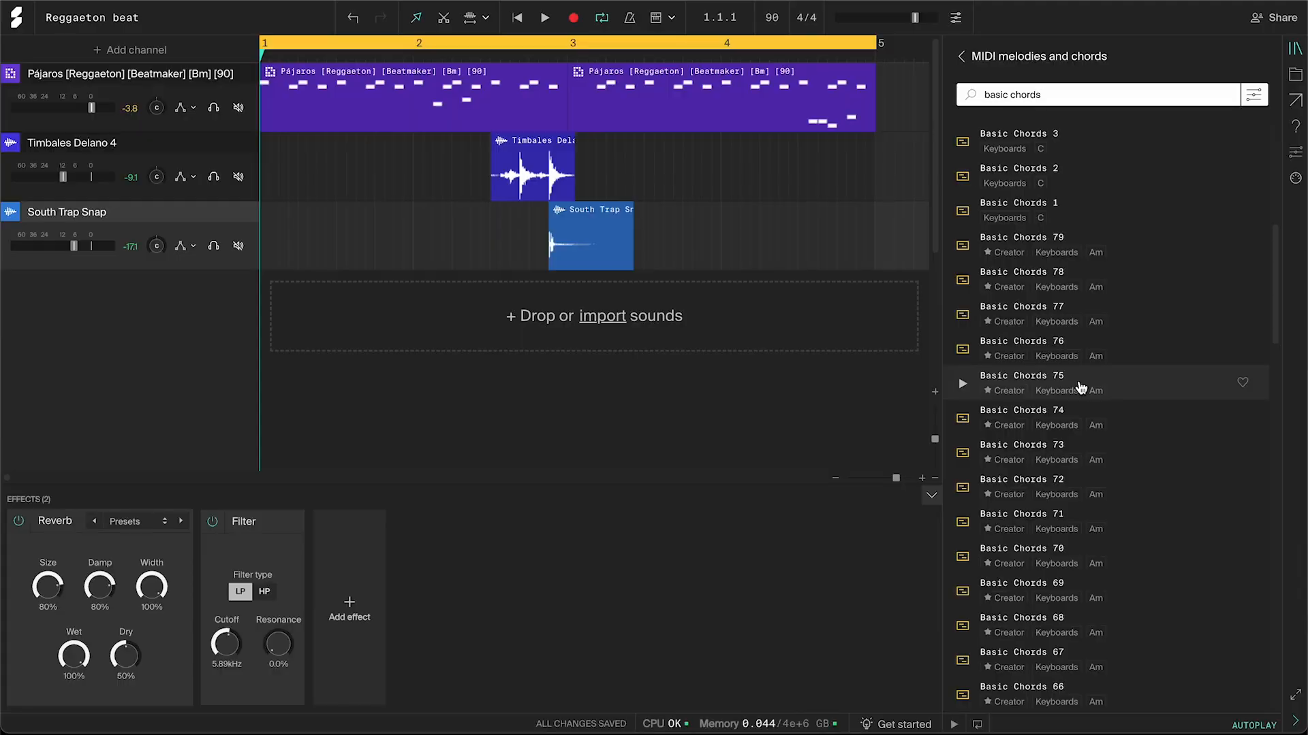
- Add the Basic Chords 75 clip on a new channel below South Trap Snap, open its notes, and play them
drag(1081, 386, 564, 322)
double_click(558, 311)
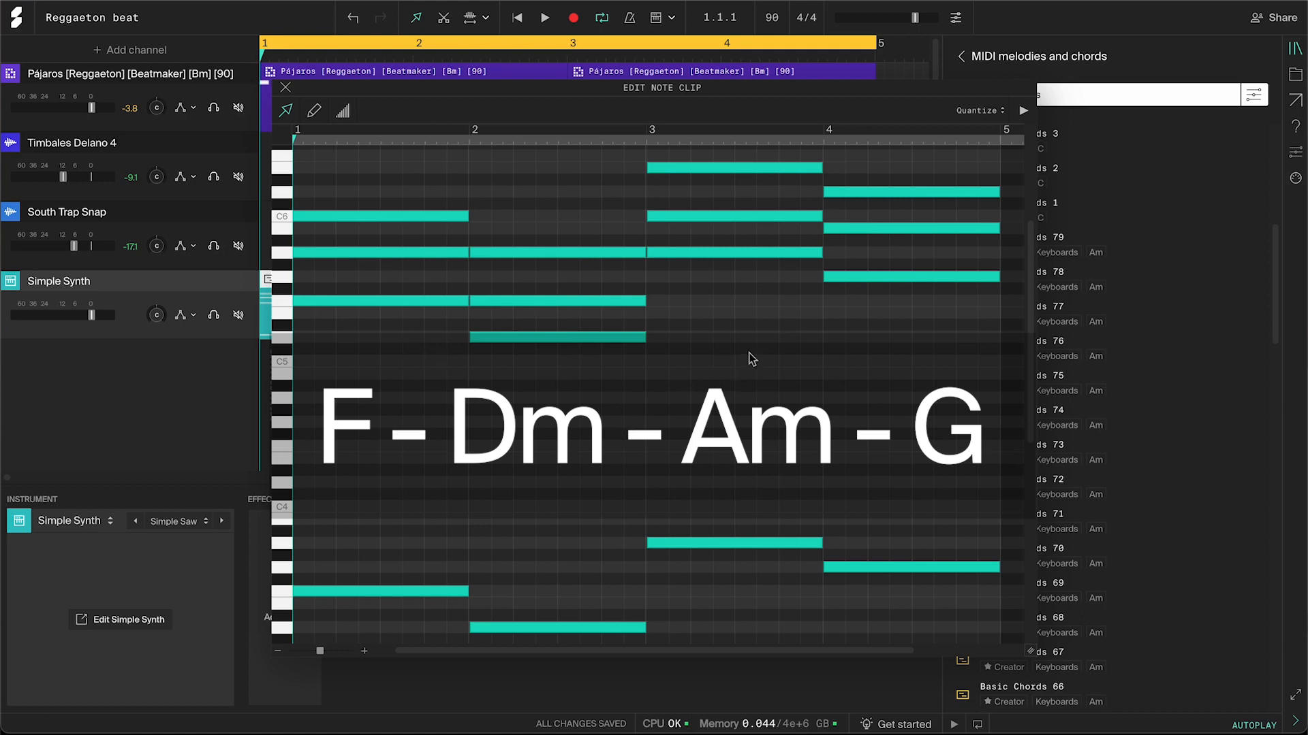
key(space)
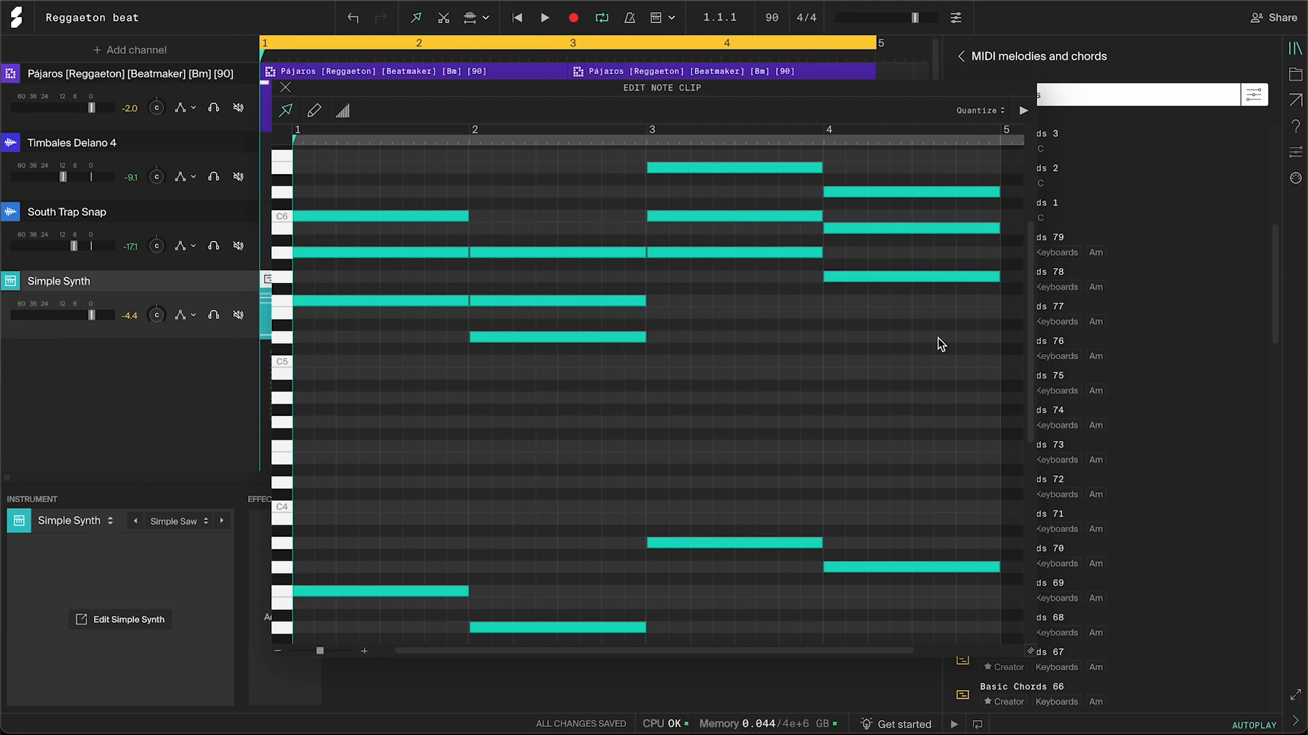
- Try deleting the bar 2 chord and extending the bar 1 chord across both bars, play it, and undo both edits
drag(603, 225, 505, 644)
key(Delete)
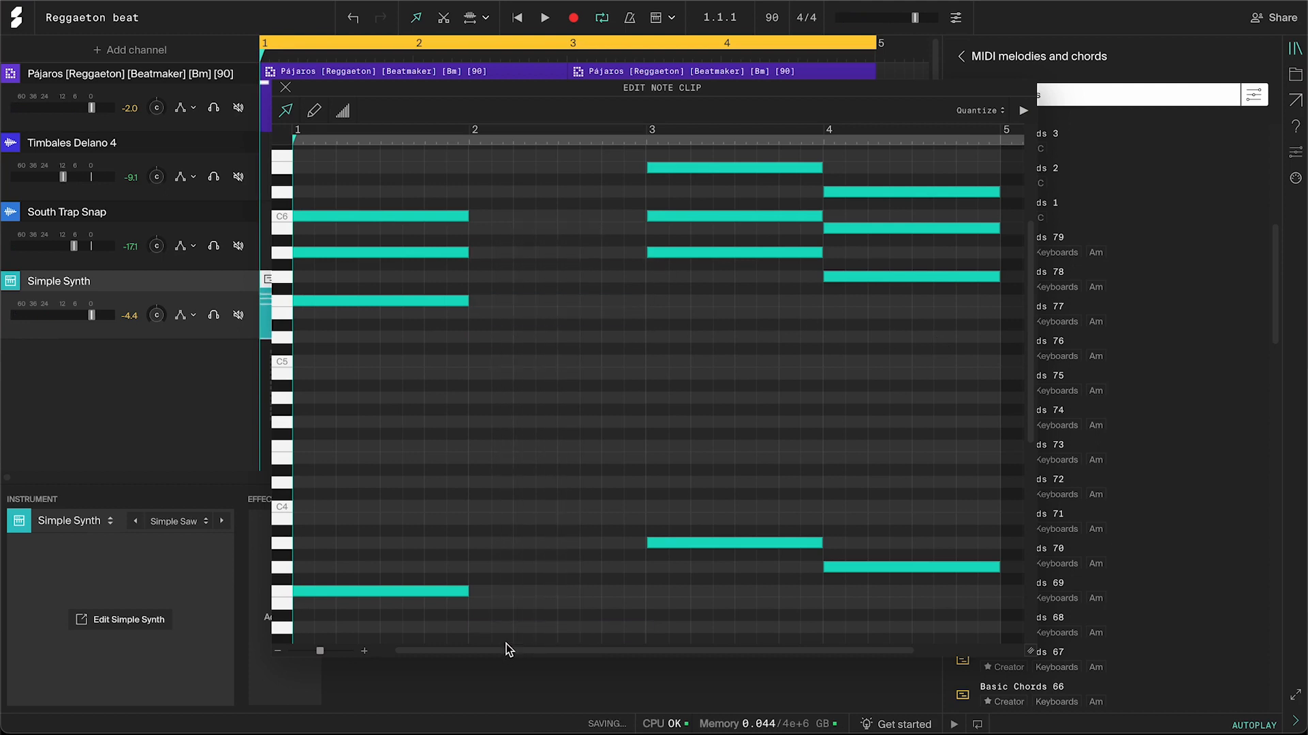
drag(405, 190, 345, 627)
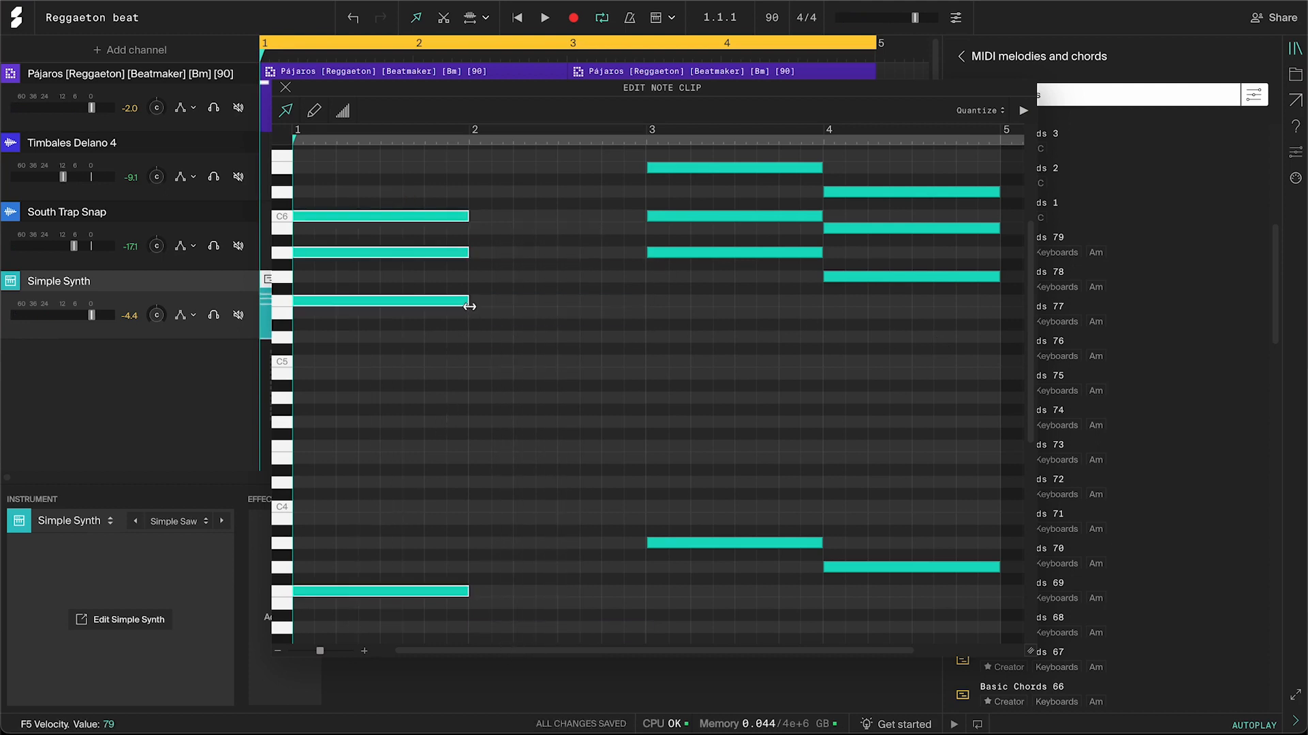
drag(469, 307, 628, 307)
click(652, 348)
key(space)
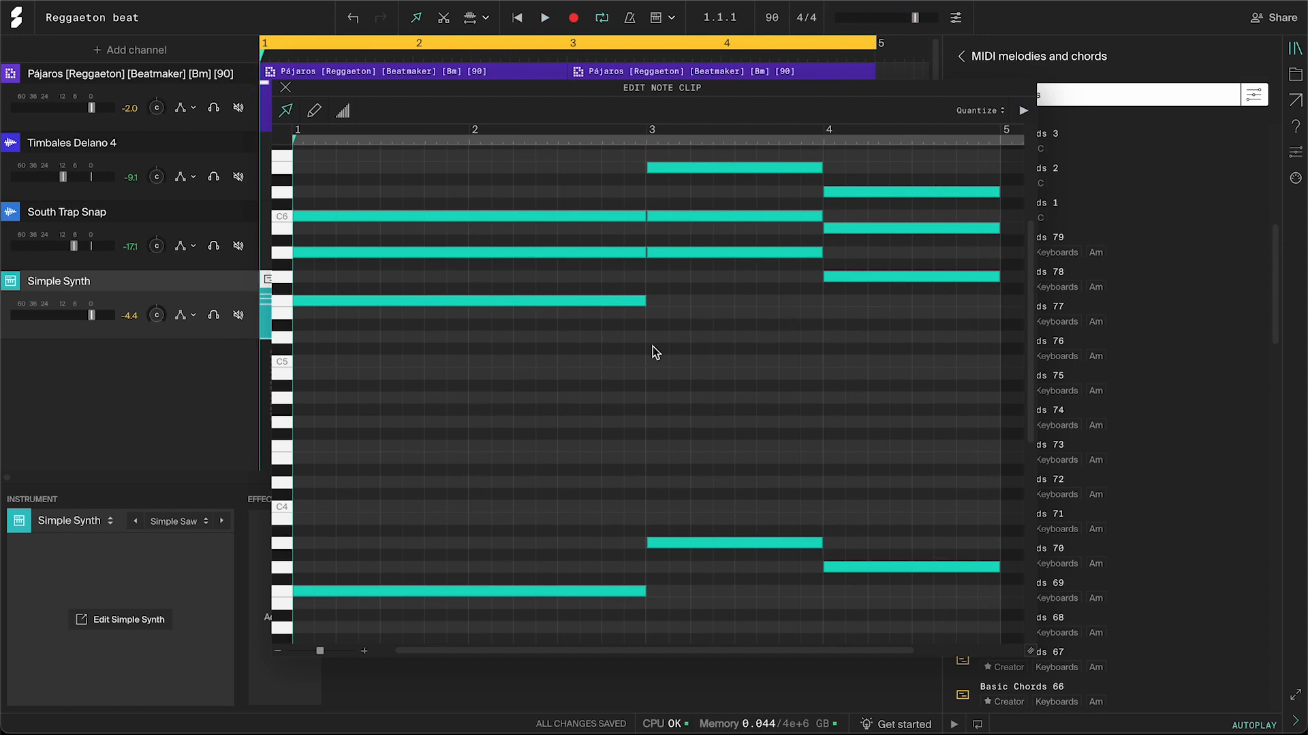
key(ctrl+z)
key(ctrl+z)
drag(896, 87, 744, 90)
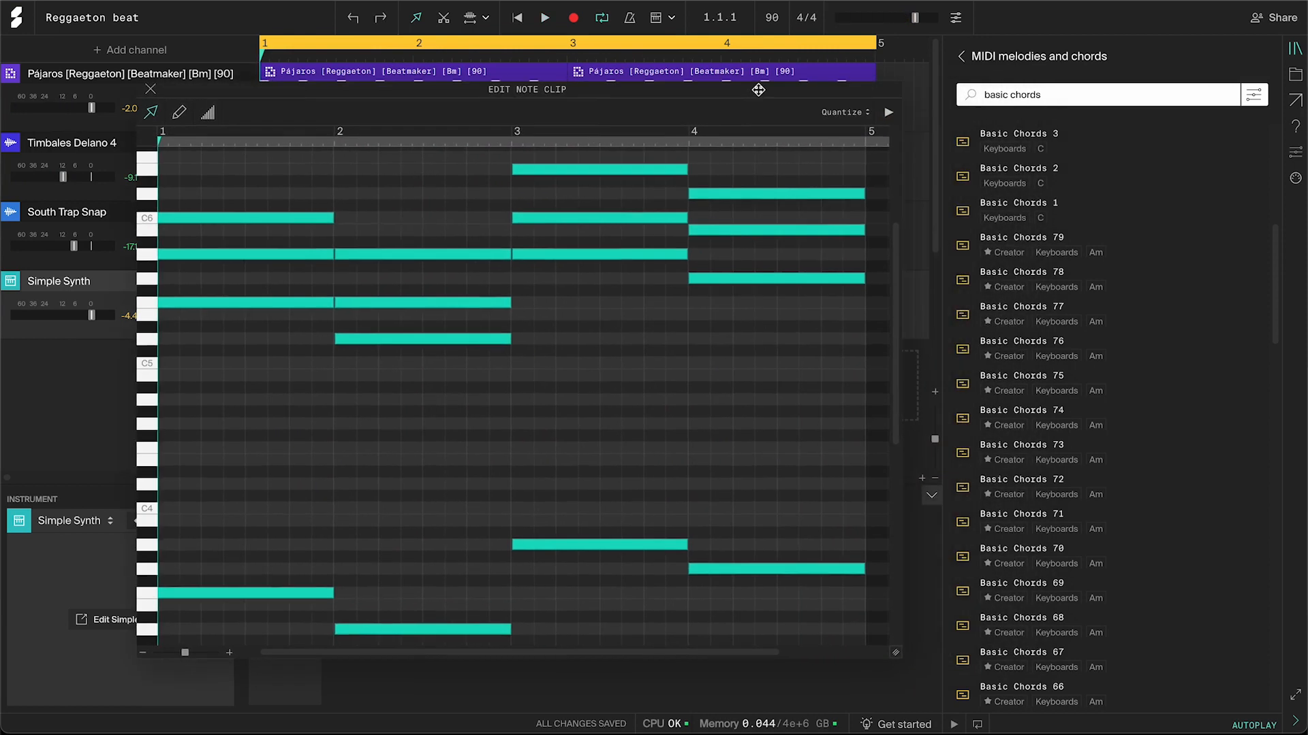
scroll(1068, 237, up, 4)
scroll(1068, 237, up, 3)
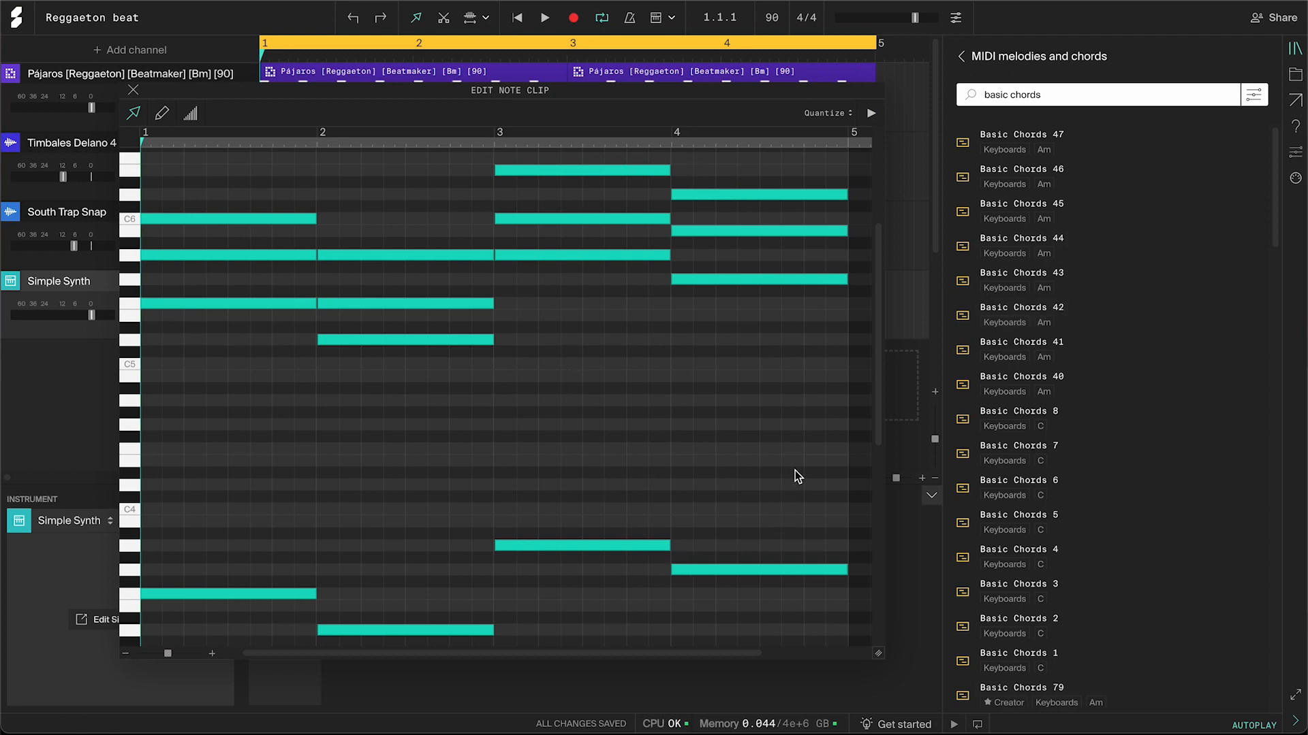
drag(559, 95, 721, 88)
- Move the chord notes from G5 upward down one octave in all four bars, and play the result
scroll(717, 283, up, 1)
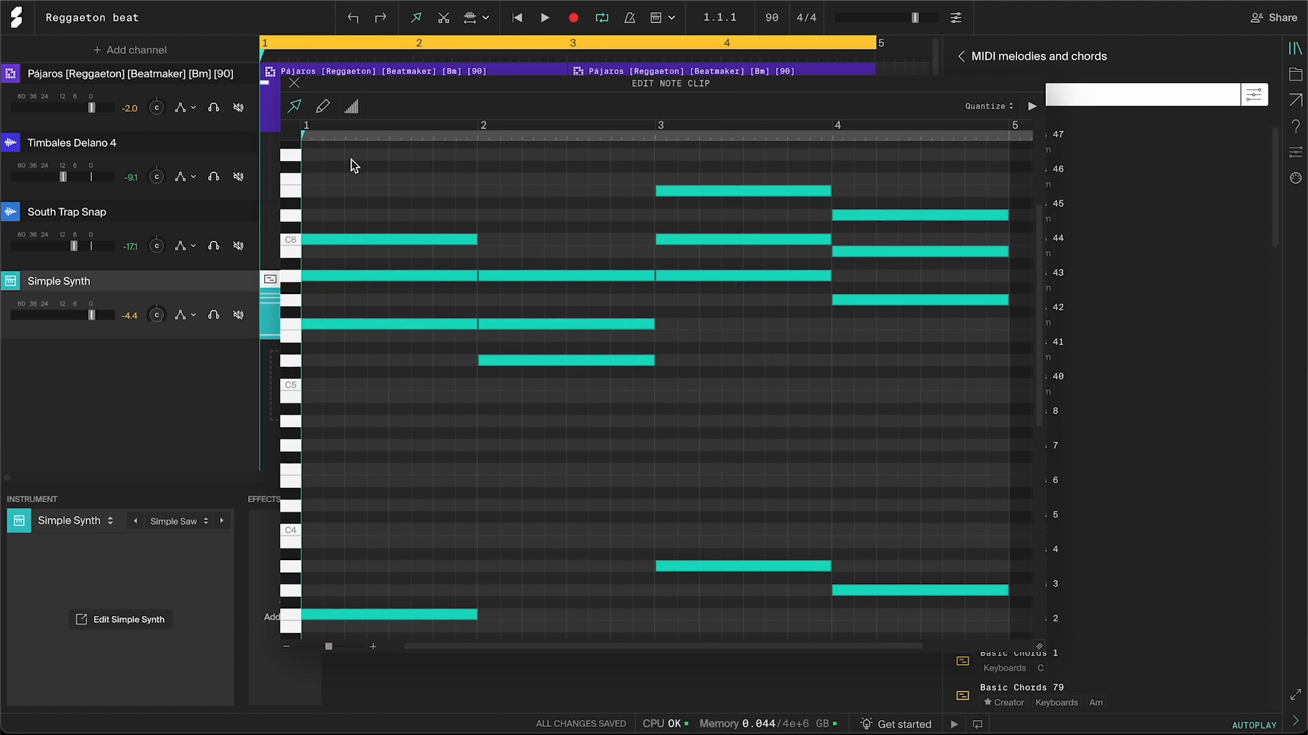
drag(350, 161, 922, 315)
key(shift+Down)
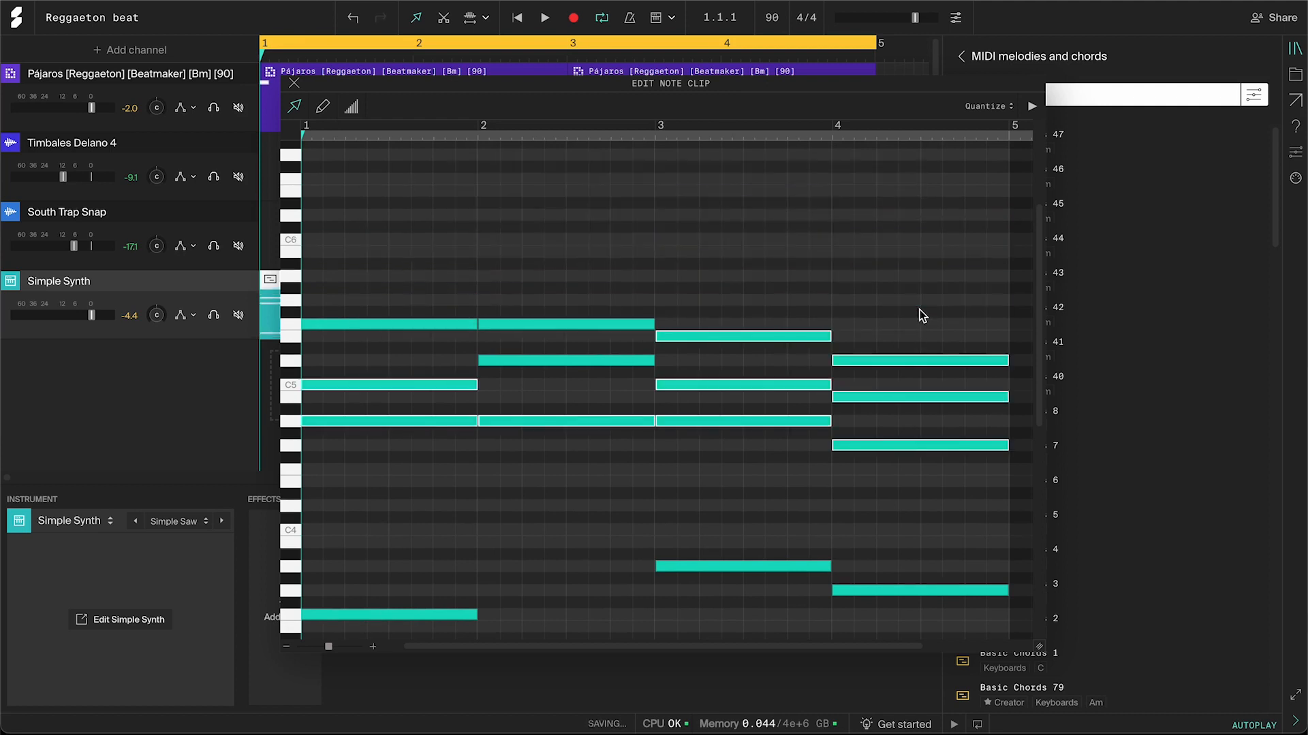
scroll(919, 315, down, 3)
key(space)
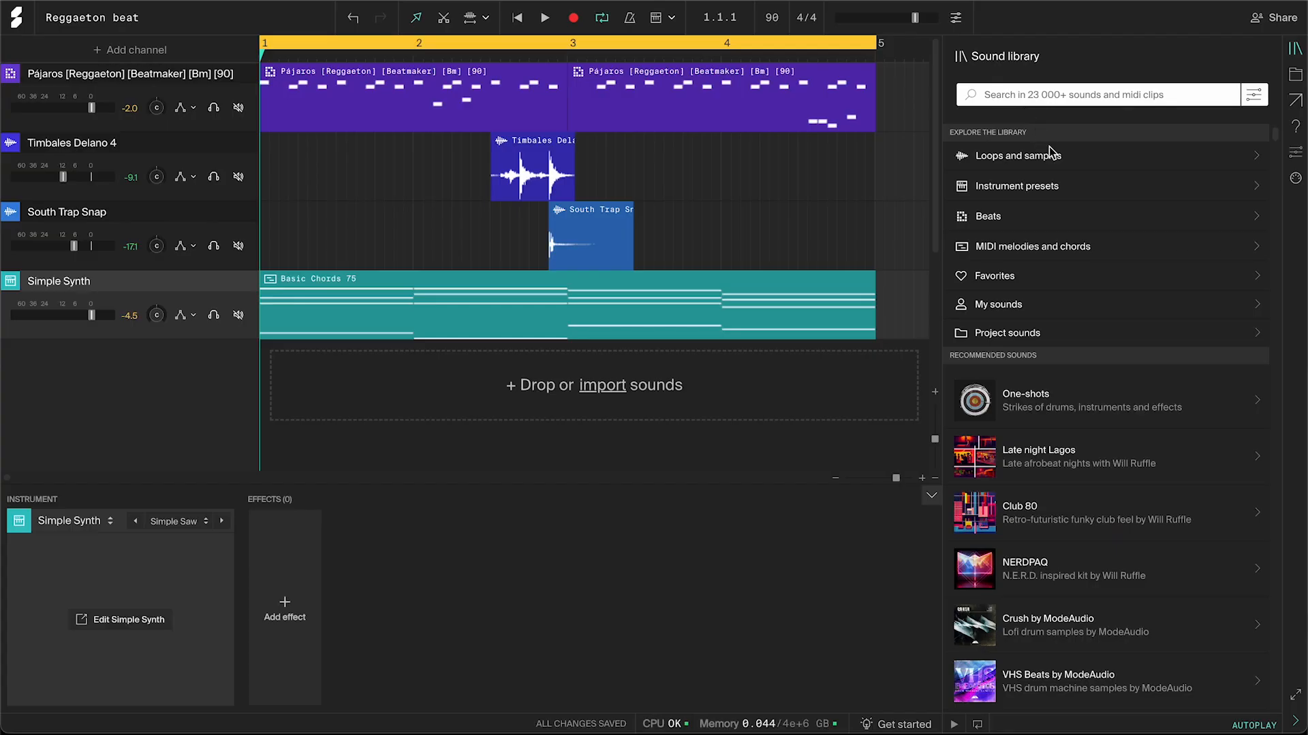
- Search the instrument presets for pad and apply the Strato pad [Pad] [Supersaw] preset to the chord channel
click(1068, 188)
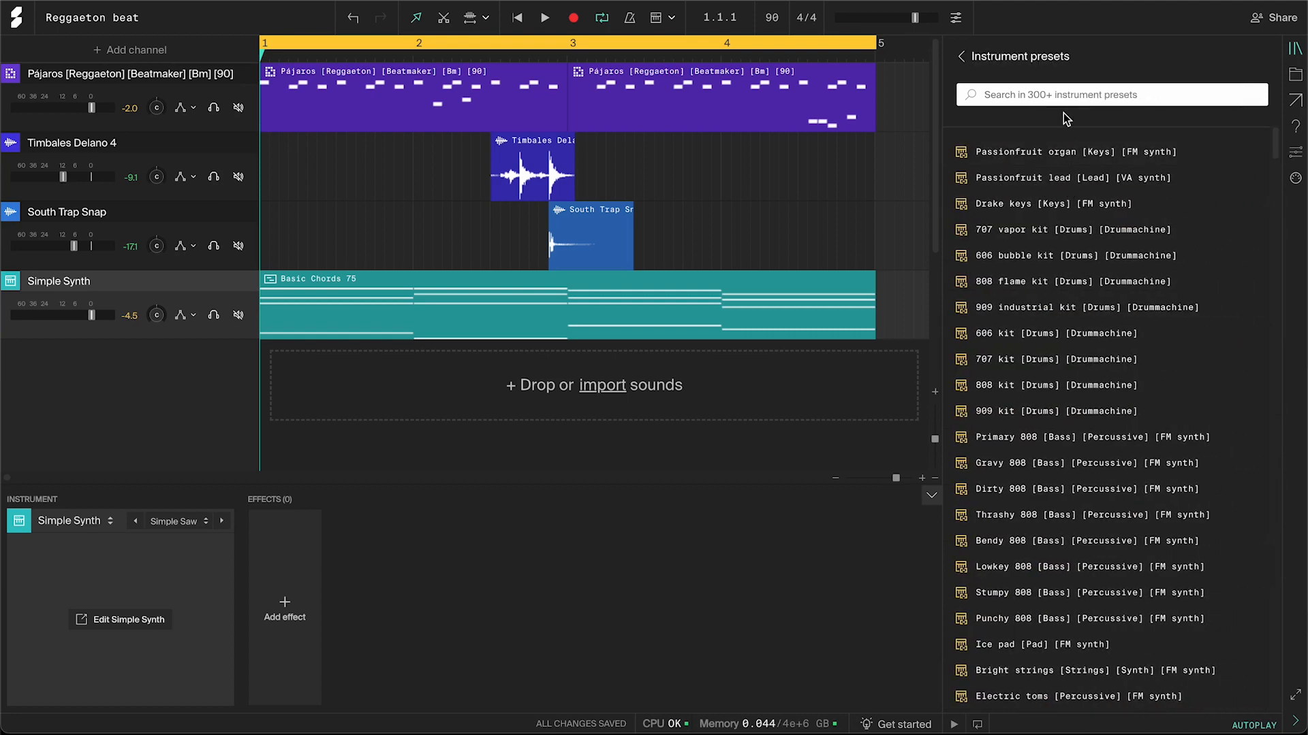
text(pad)
scroll(1063, 320, down, 5)
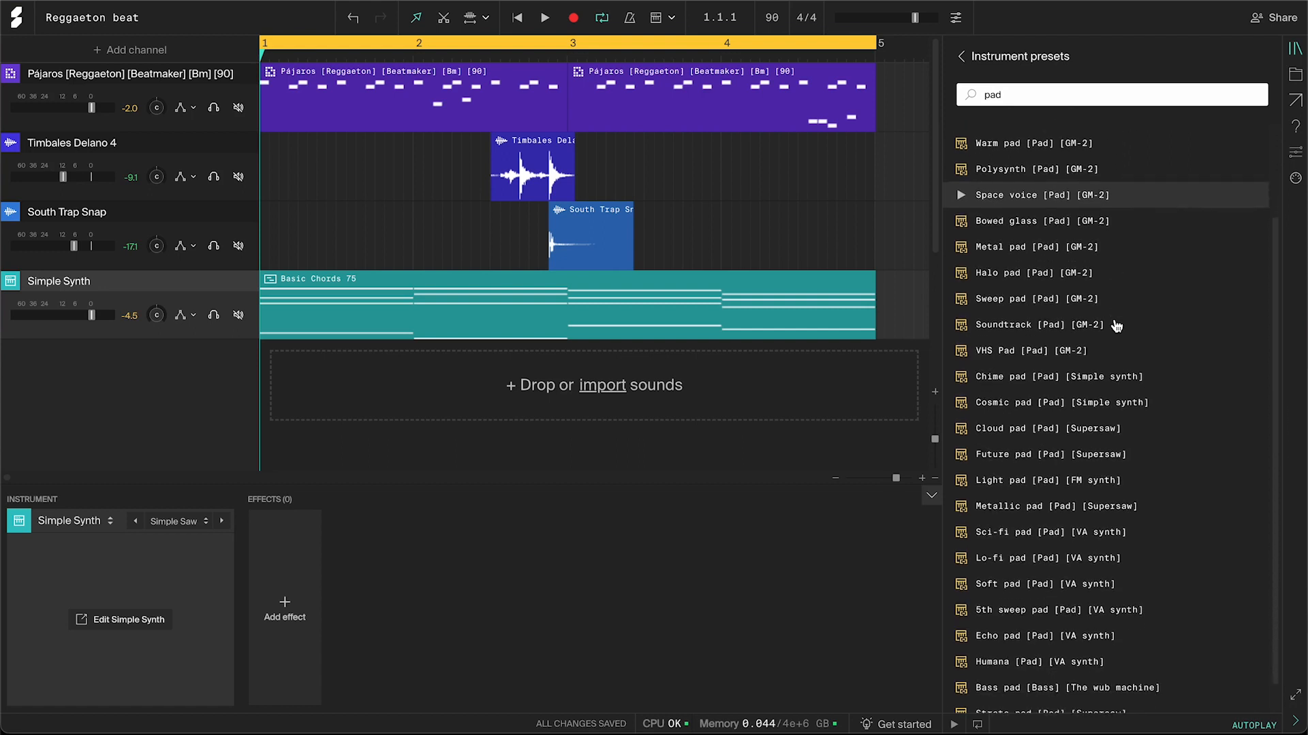
drag(1007, 683, 521, 312)
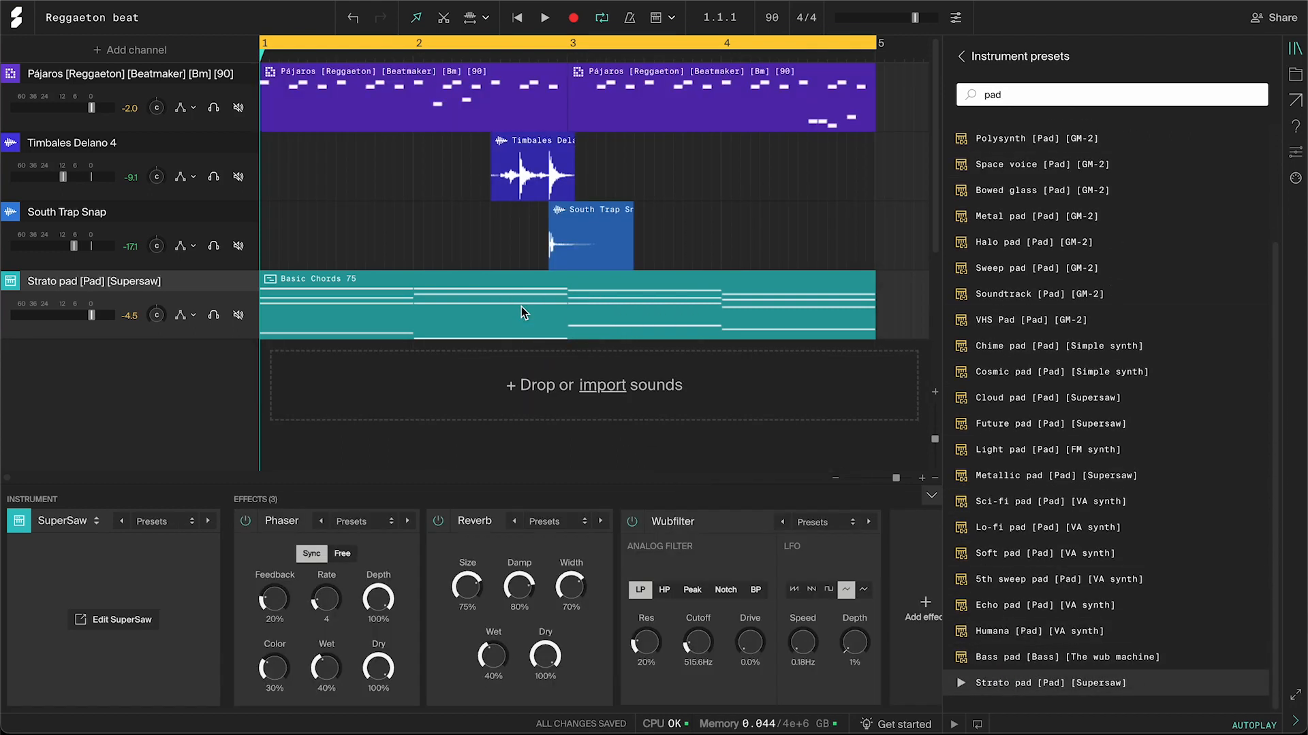
- Add a Fakie effect to the Strato pad channel and lower the channel's volume
scroll(837, 557, right, 1)
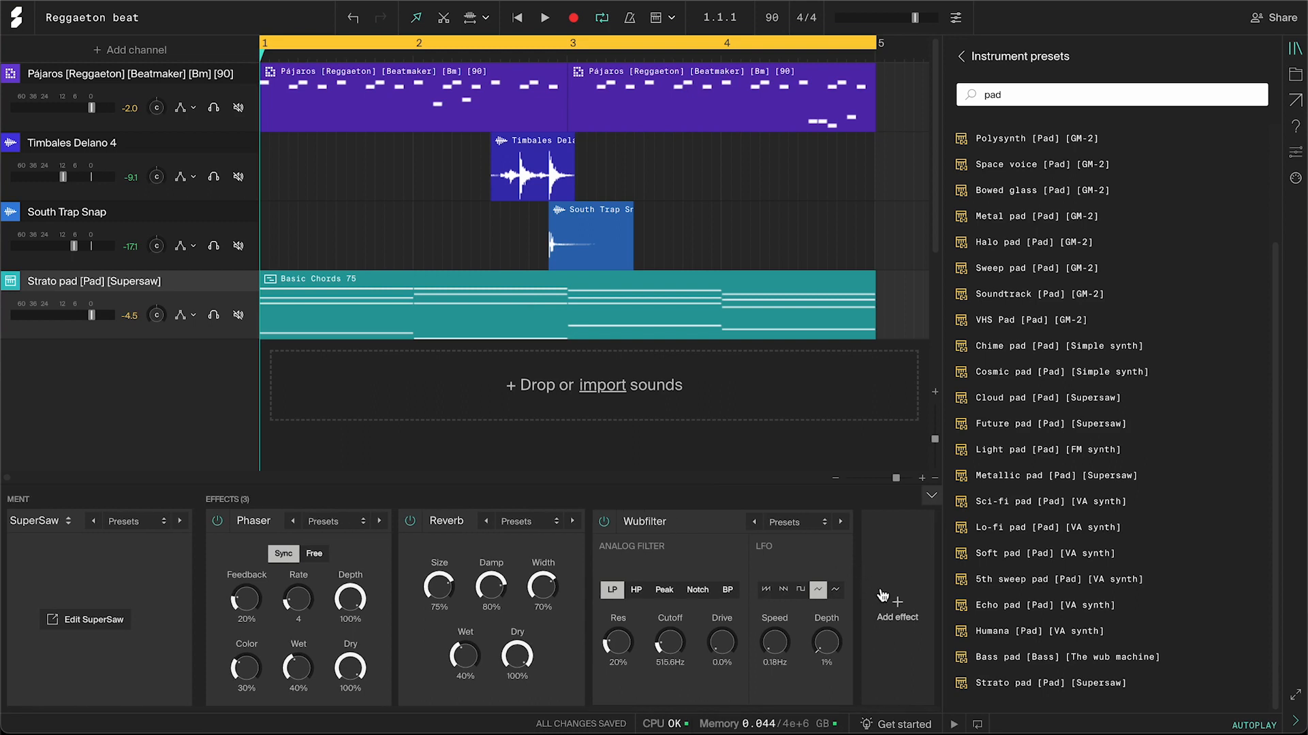
click(899, 617)
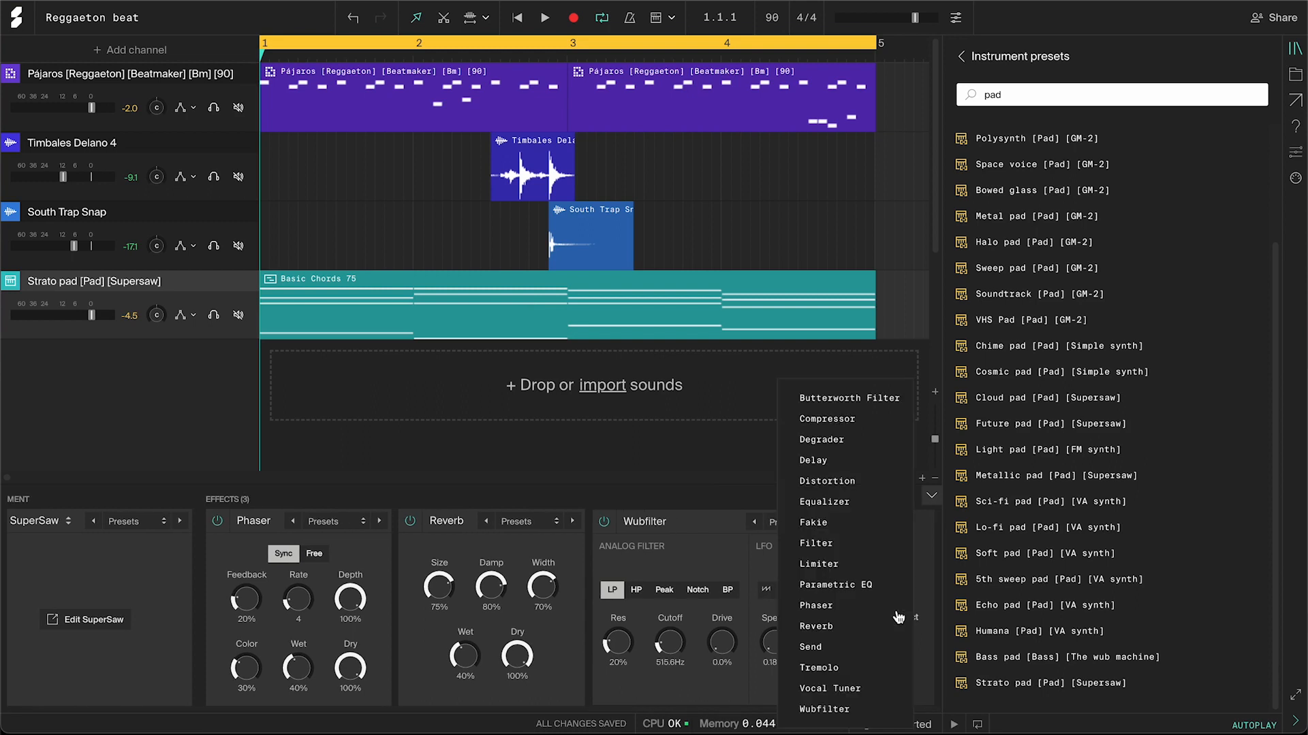
click(823, 526)
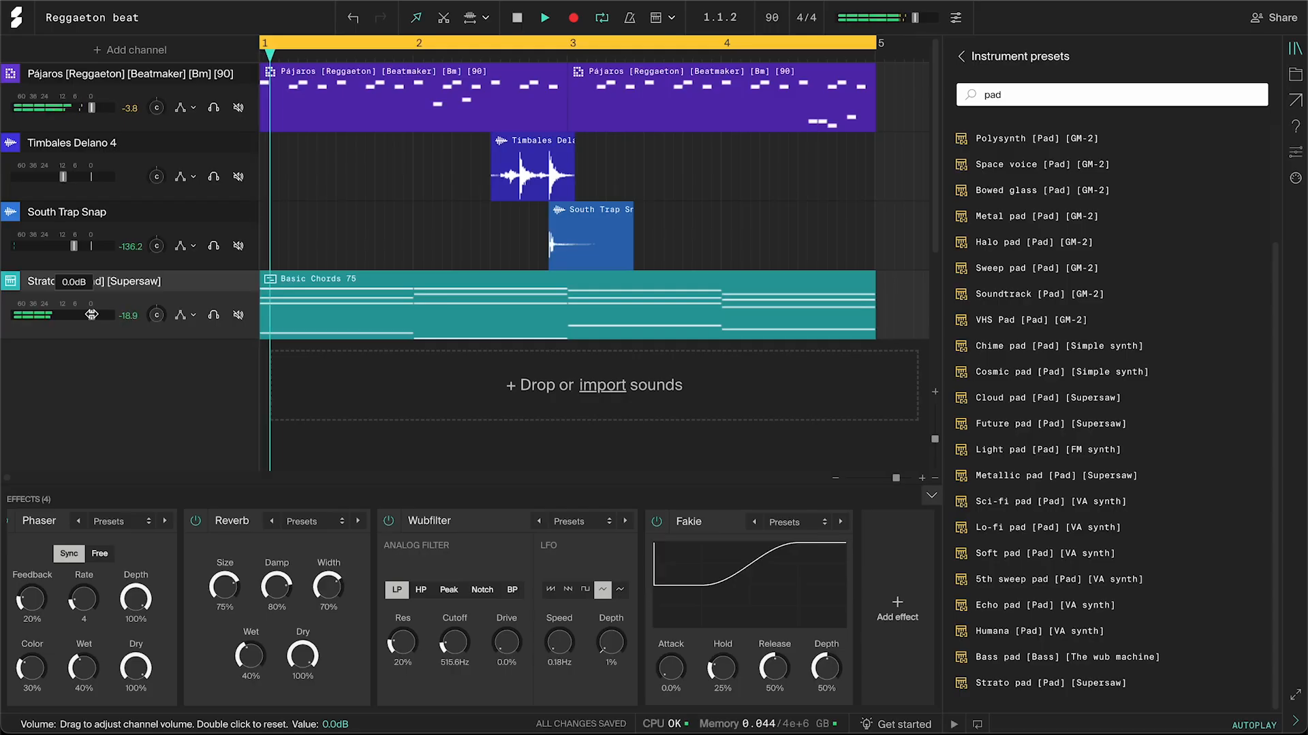
drag(88, 315, 55, 315)
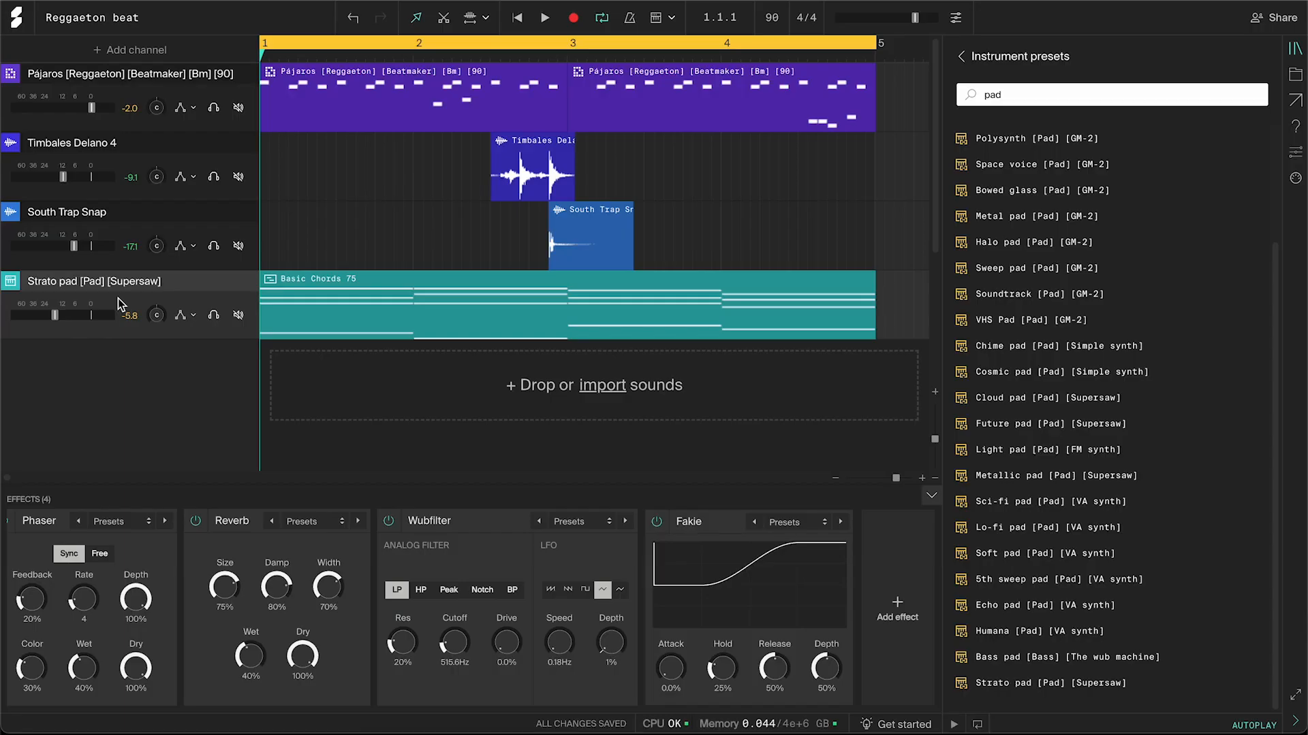
- Clone the Strato pad channel with its content and apply the Cato pluck [Pluck] [VA synth] preset to the clone
right_click(118, 298)
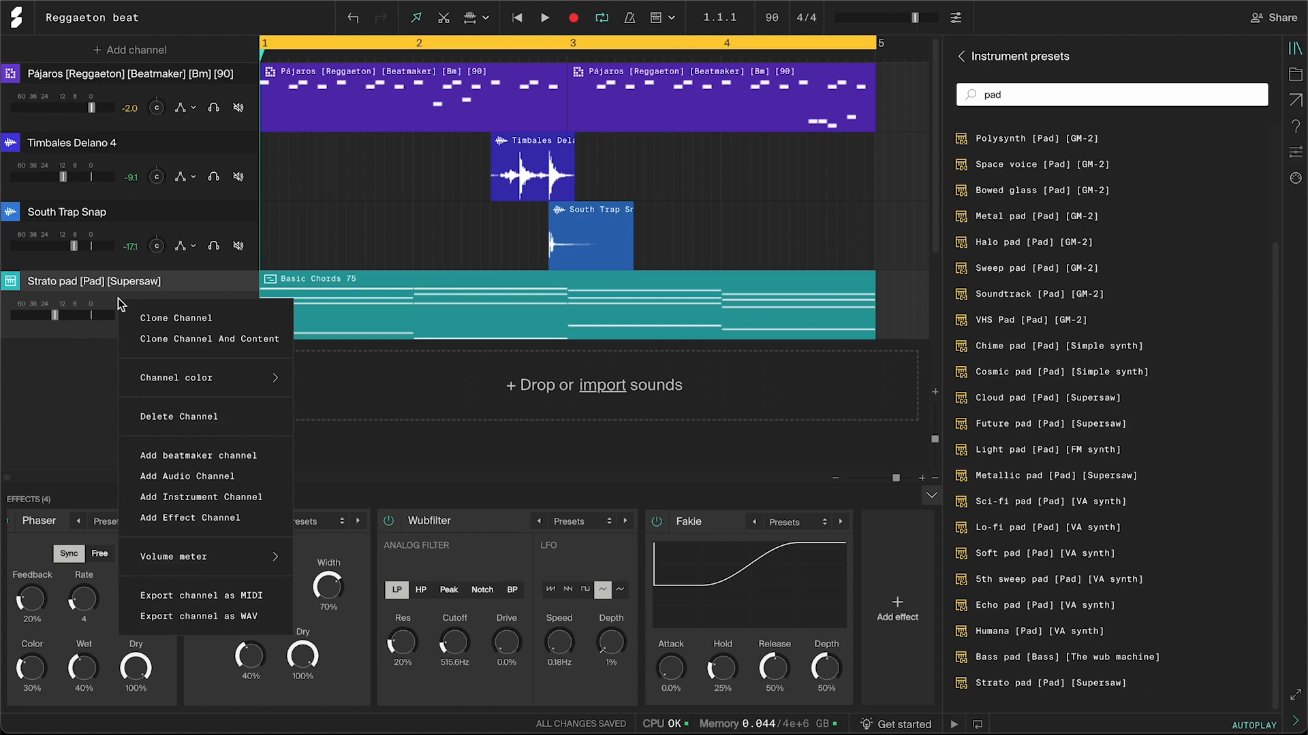
click(190, 350)
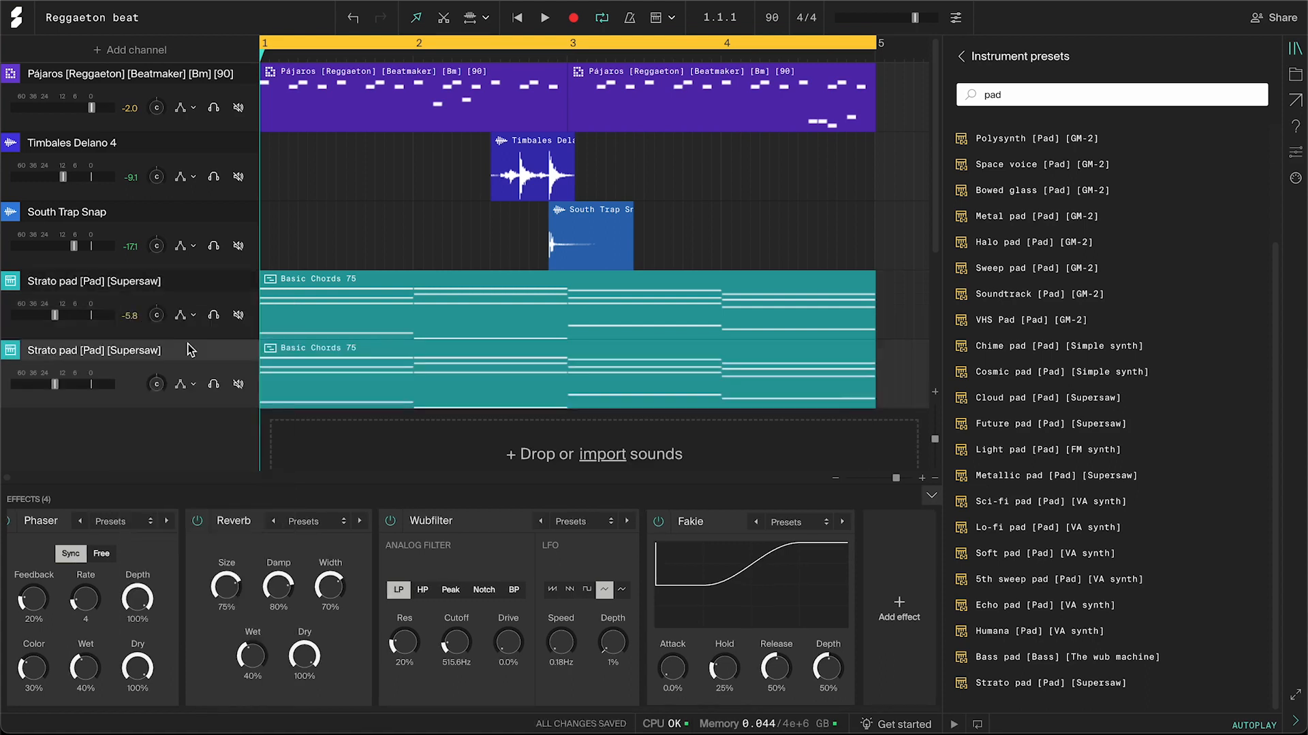
text(pluck)
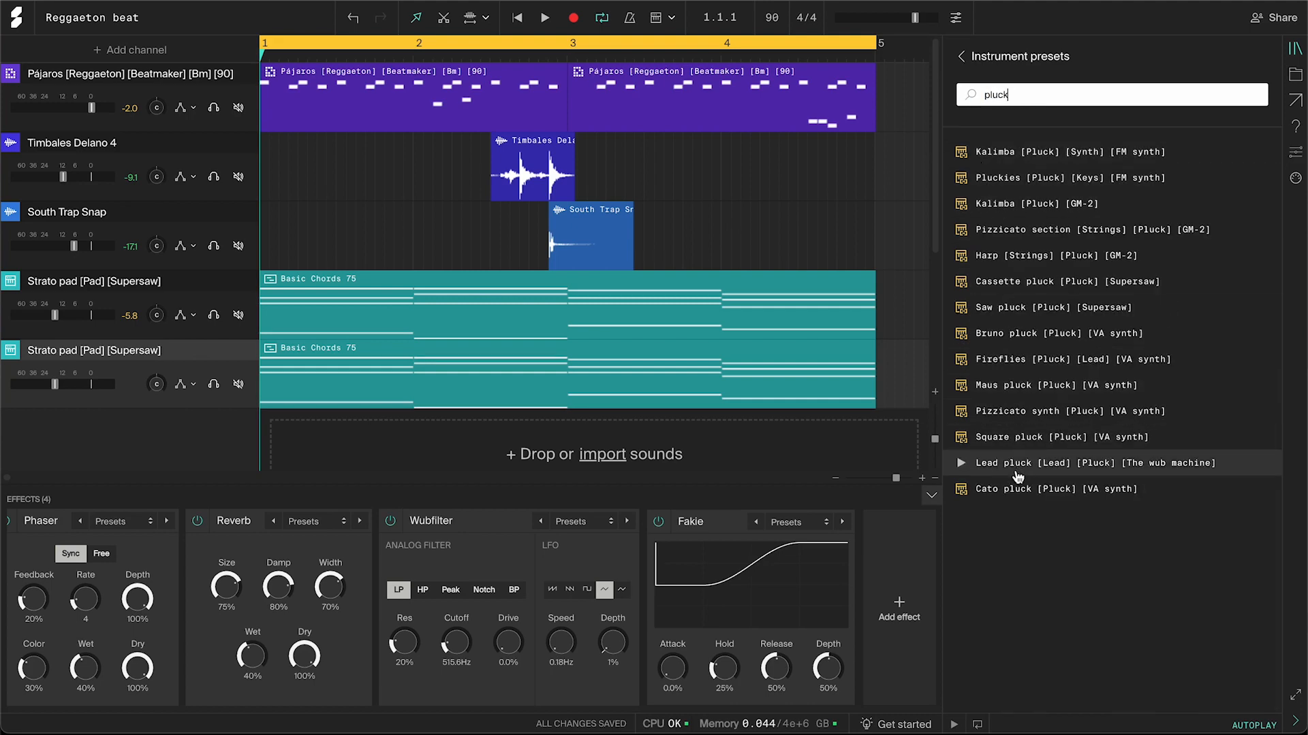
drag(1017, 489, 602, 387)
- In the Cato pluck clip, move the A4 and G4 chord notes up one octave and delete the low bass notes
double_click(552, 371)
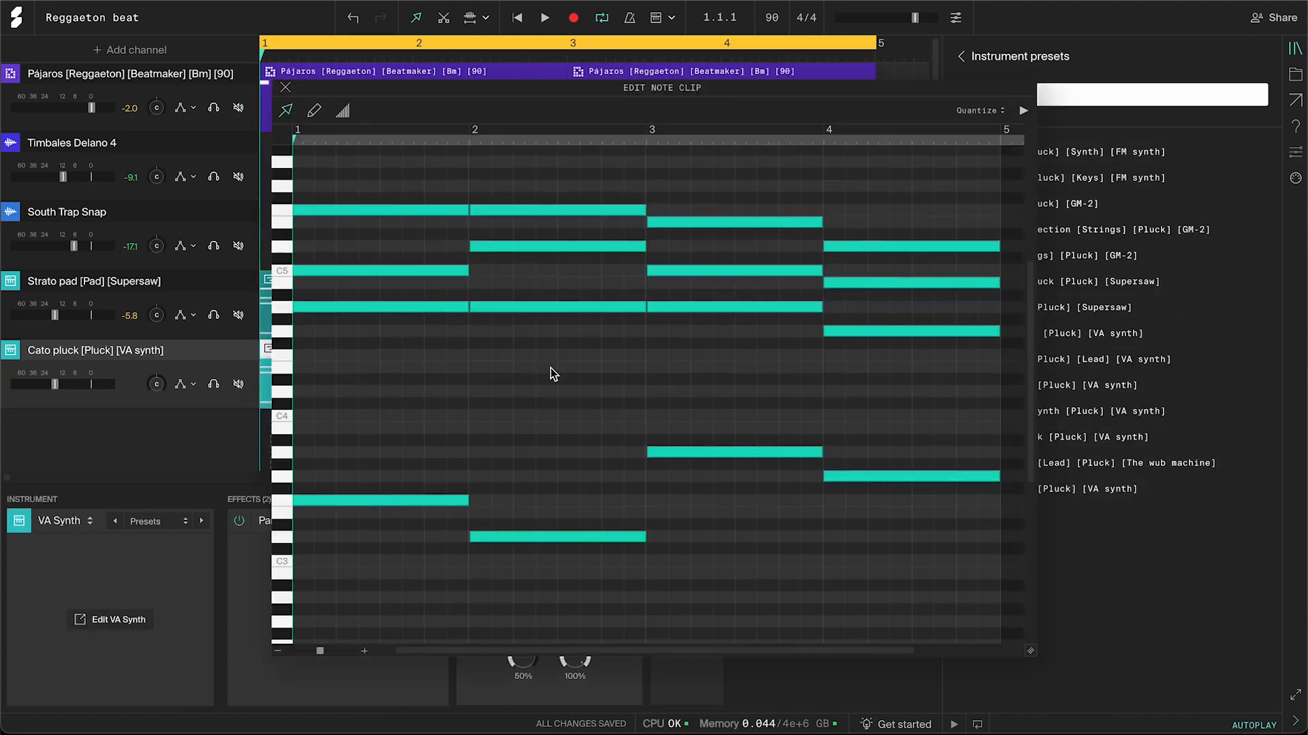
drag(871, 364, 379, 310)
key(shift+Up)
drag(864, 434, 432, 555)
key(Delete)
- Shorten all the remaining chord notes in the Cato pluck clip to about an eighth note
scroll(432, 554, up, 4)
drag(948, 264, 394, 476)
drag(470, 315, 314, 320)
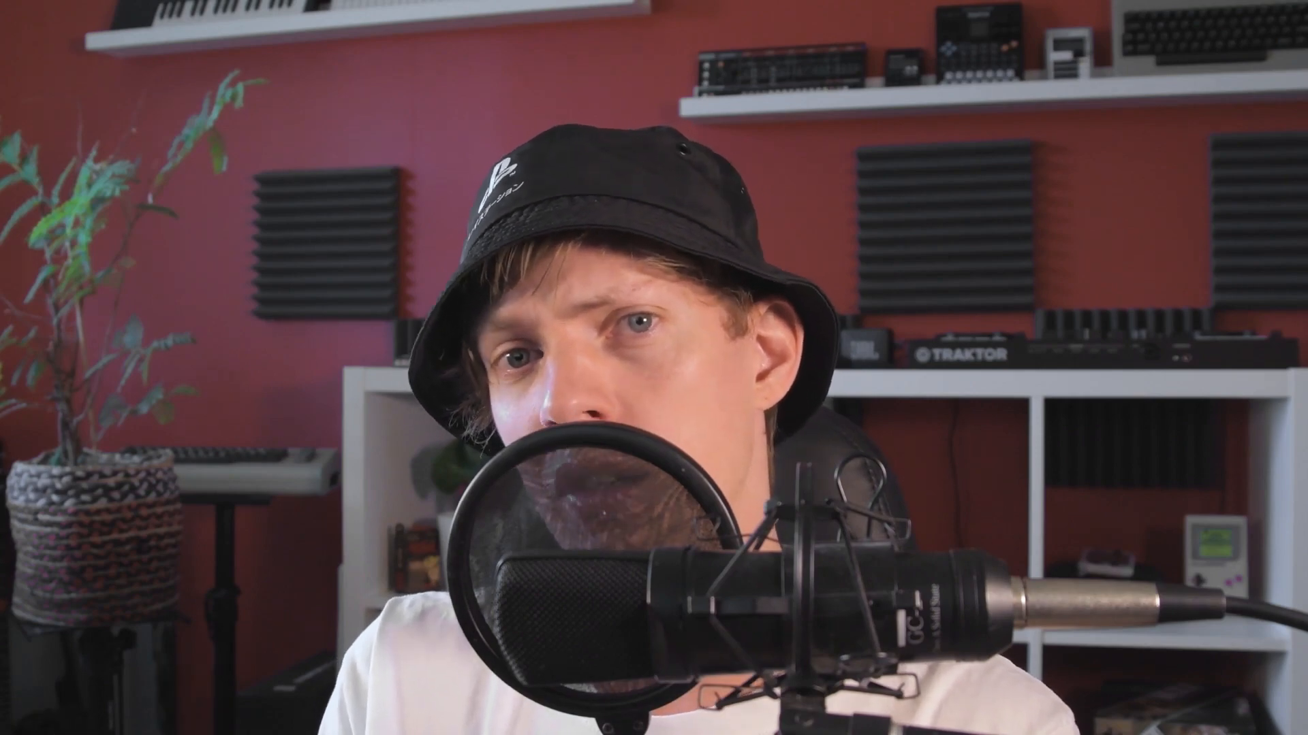
- Duplicate the short chords three times so that one plays on every beat of the four bars
drag(869, 292, 297, 453)
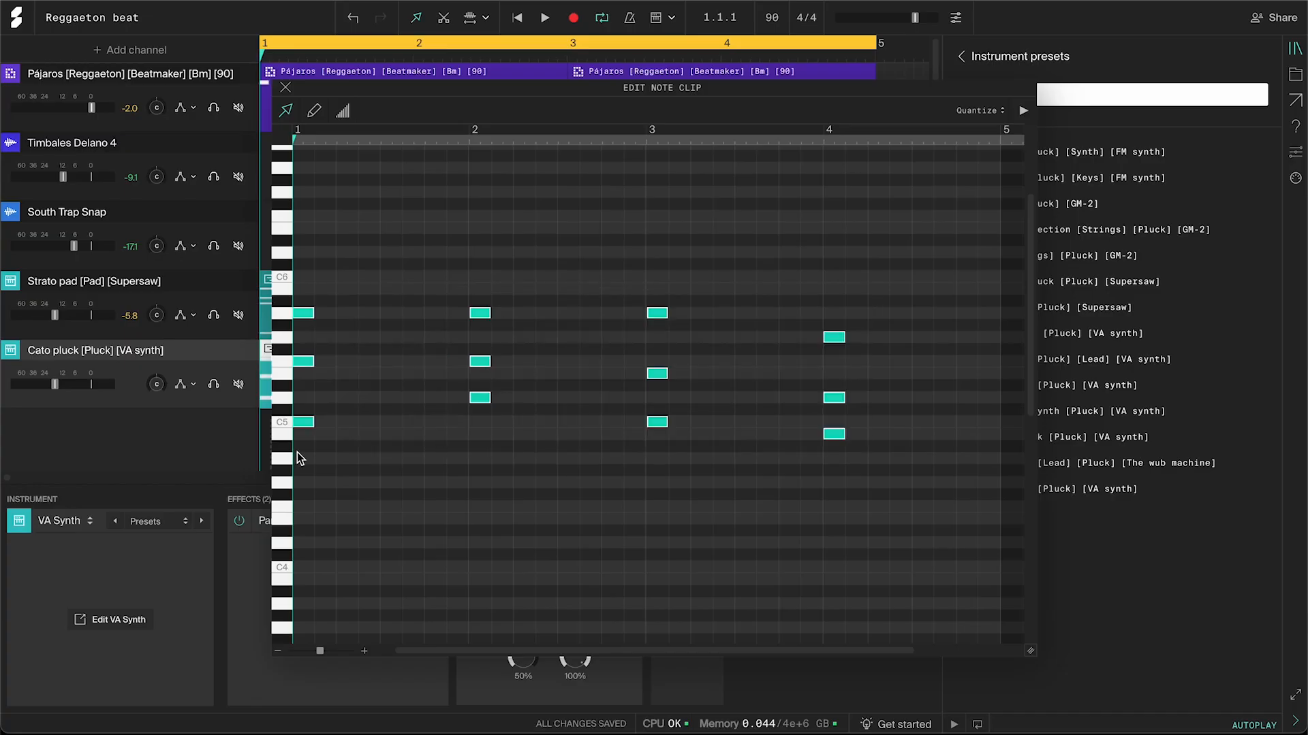
key(ctrl+d)
key(ctrl+d)
key(ctrl+d)
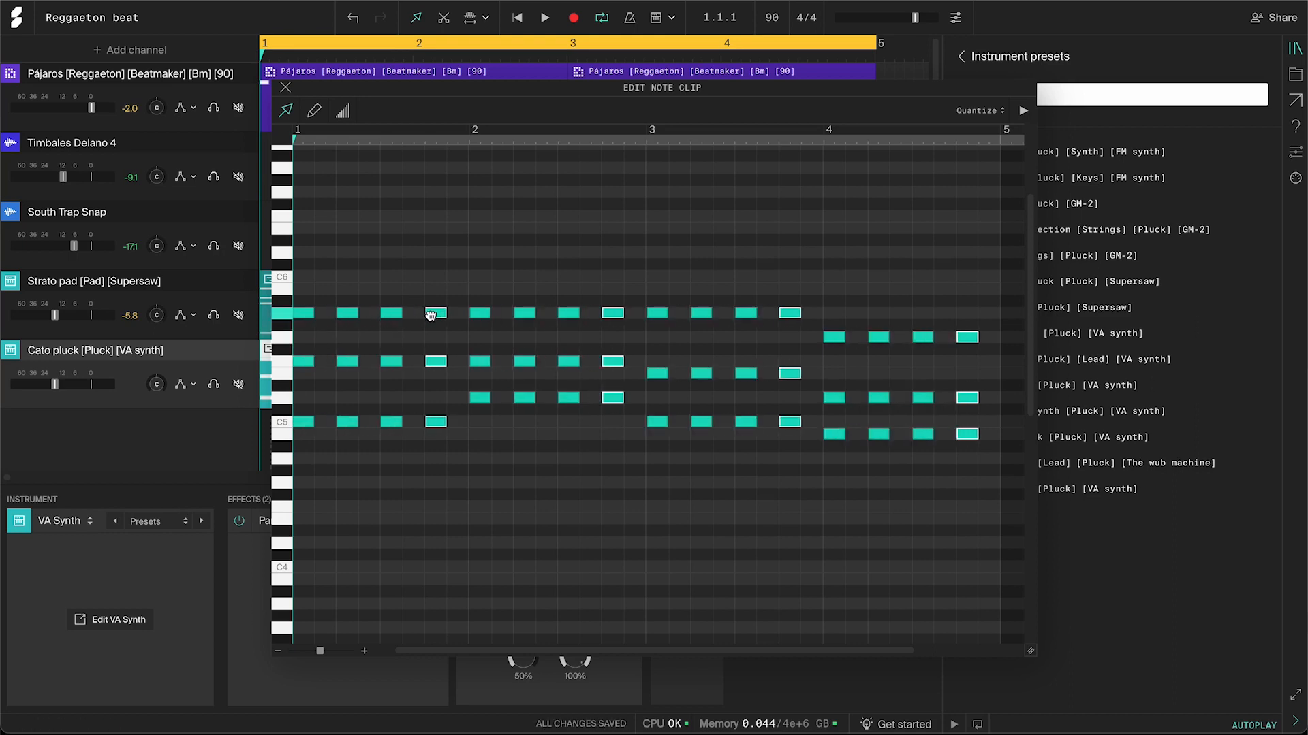
- Shift all the pluck chords an eighth note later, play them, and set the Cato pluck channel's volume to -7.5 dB
drag(1005, 284, 304, 478)
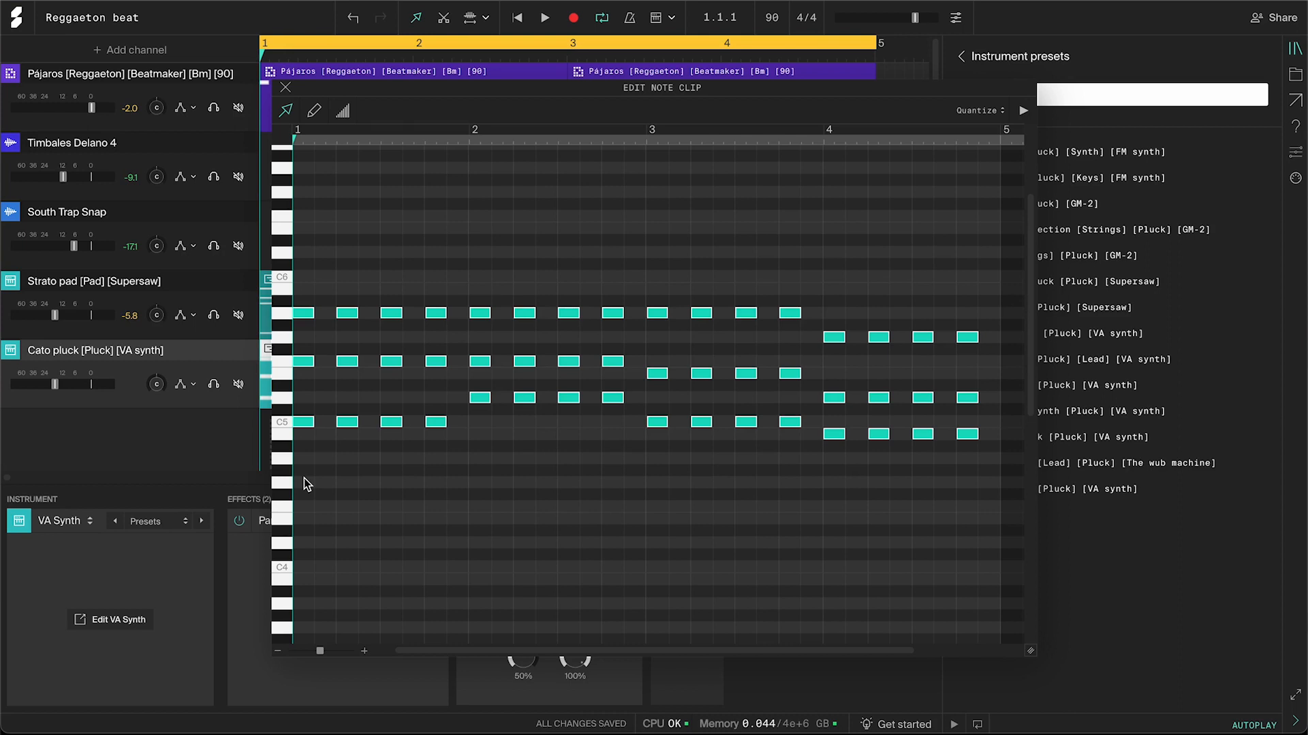
key(Right)
key(Right)
key(space)
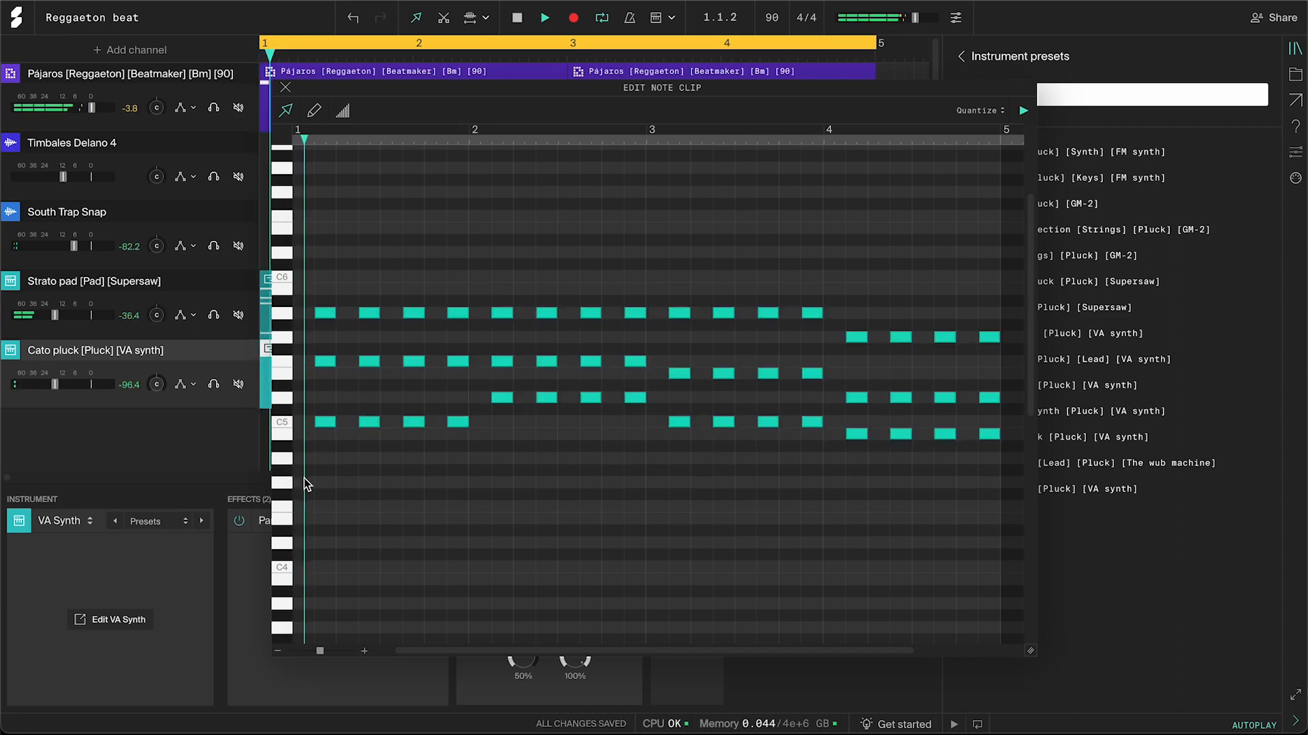
drag(54, 384, 72, 384)
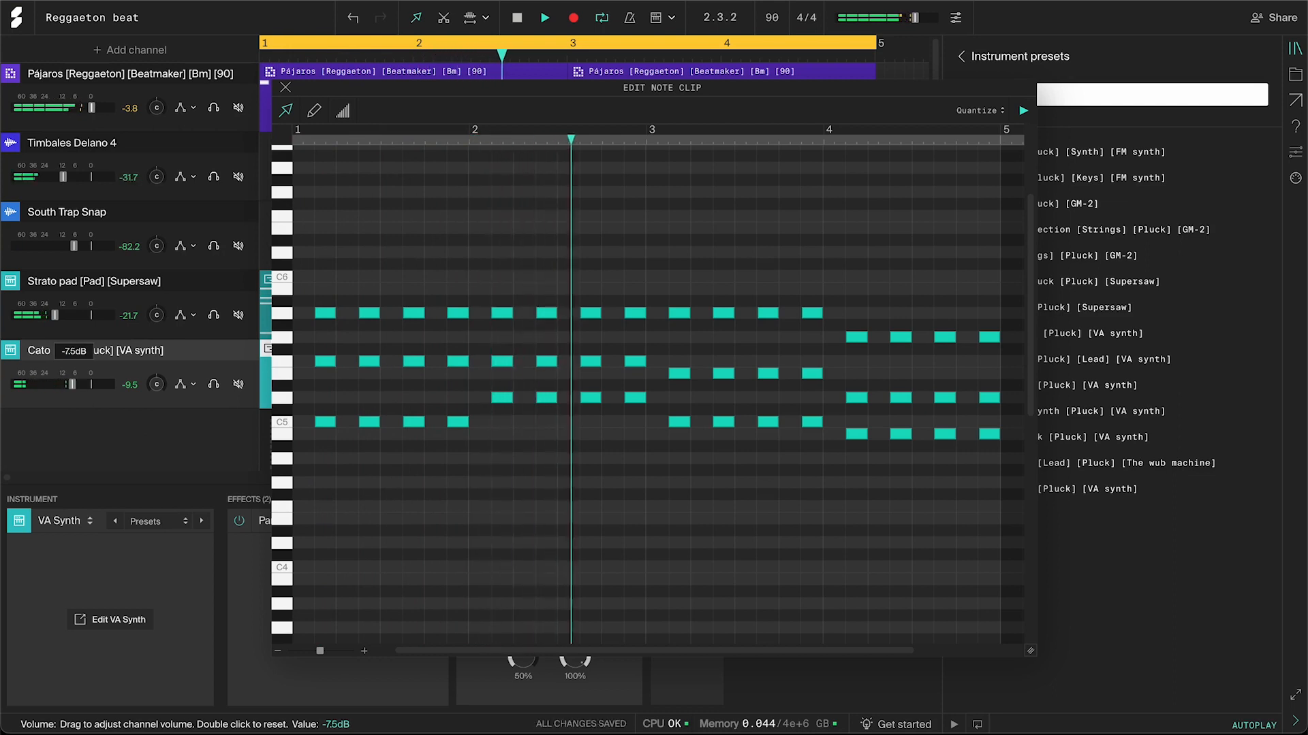
- Clone the Cato pluck channel with its content and load the Kalimba [Pluck] [GM-2] preset on the copy
drag(72, 385, 74, 386)
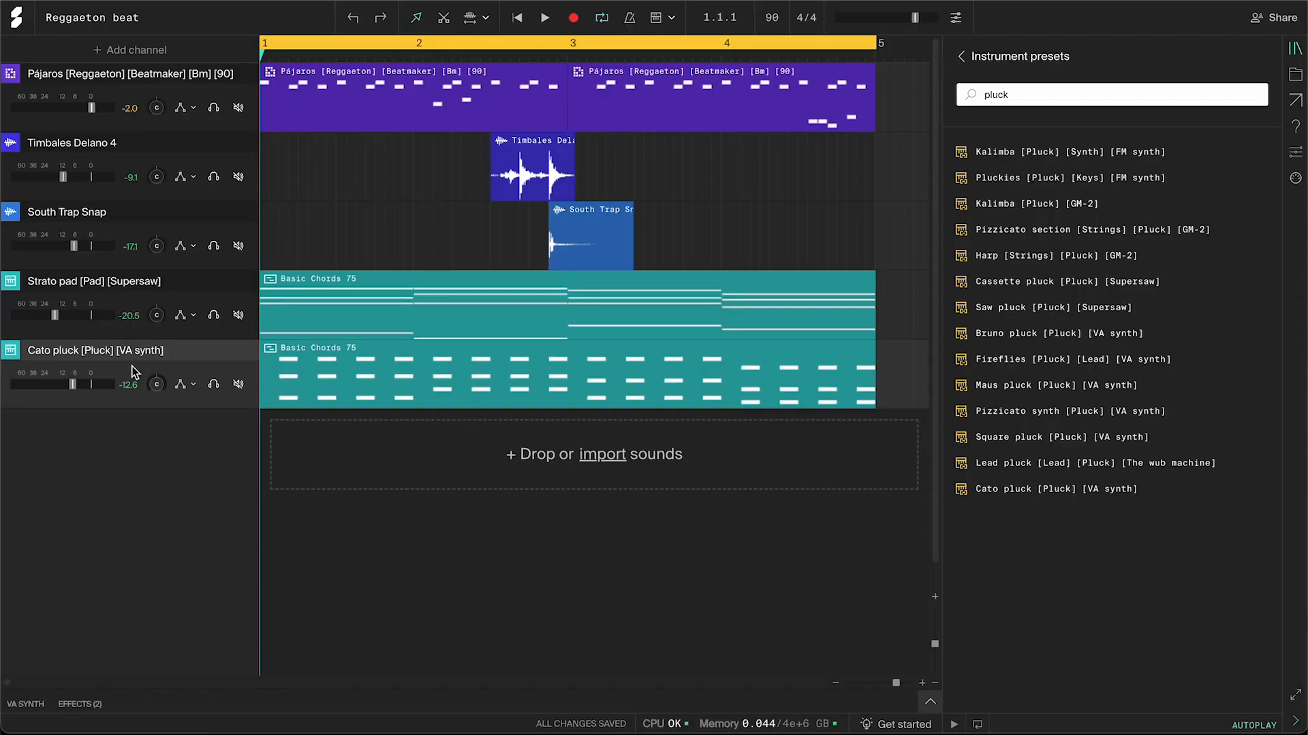
right_click(134, 371)
click(209, 414)
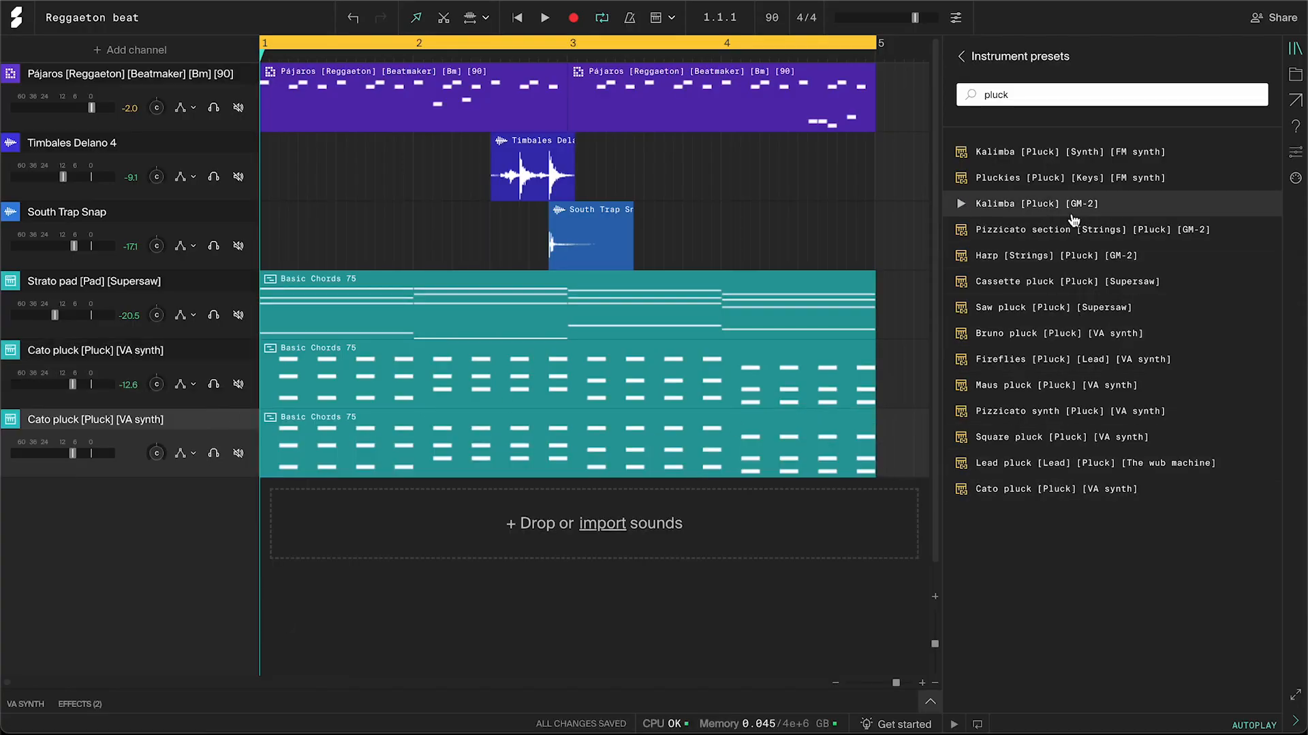
mouse_move(1033, 212)
mouse_down()
mouse_move(394, 467)
mouse_move(302, 432)
mouse_up()
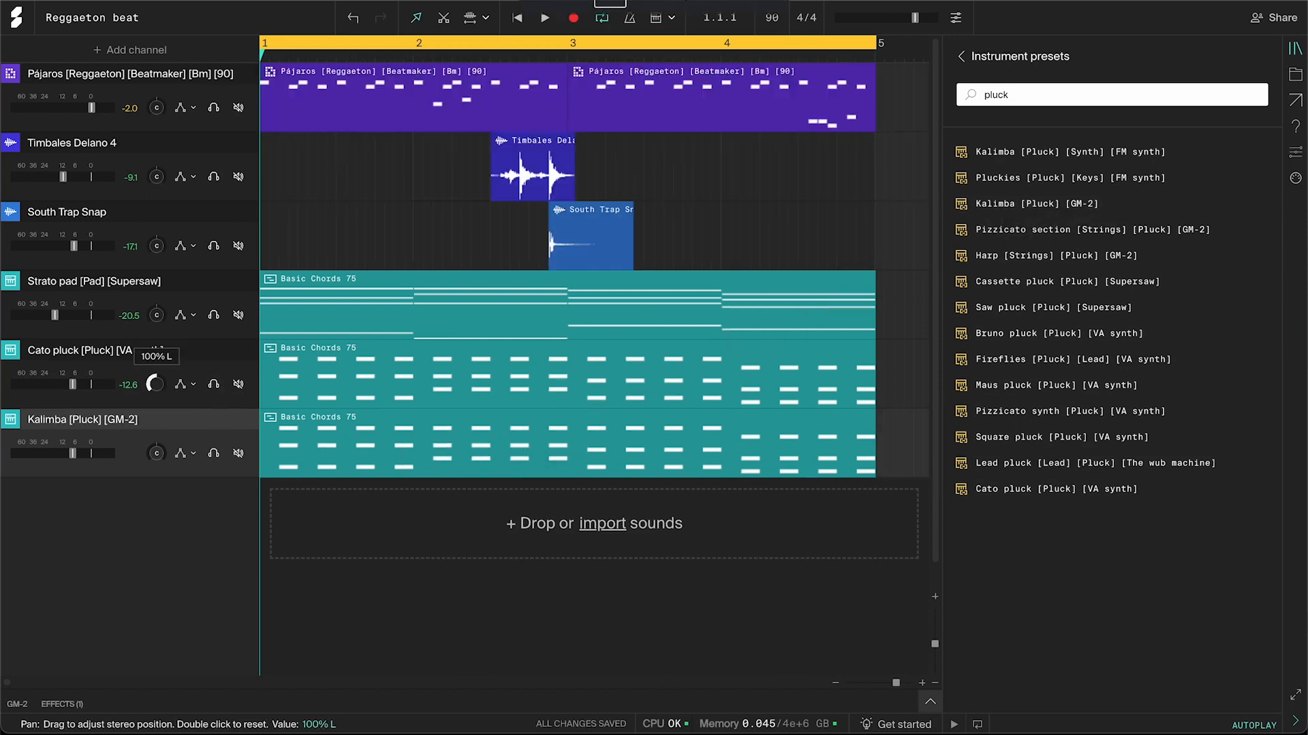
- Pan the Cato pluck 100% left and the Kalimba 100% right, and lower the Kalimba channel's volume during playback
drag(156, 384, 157, 460)
key(space)
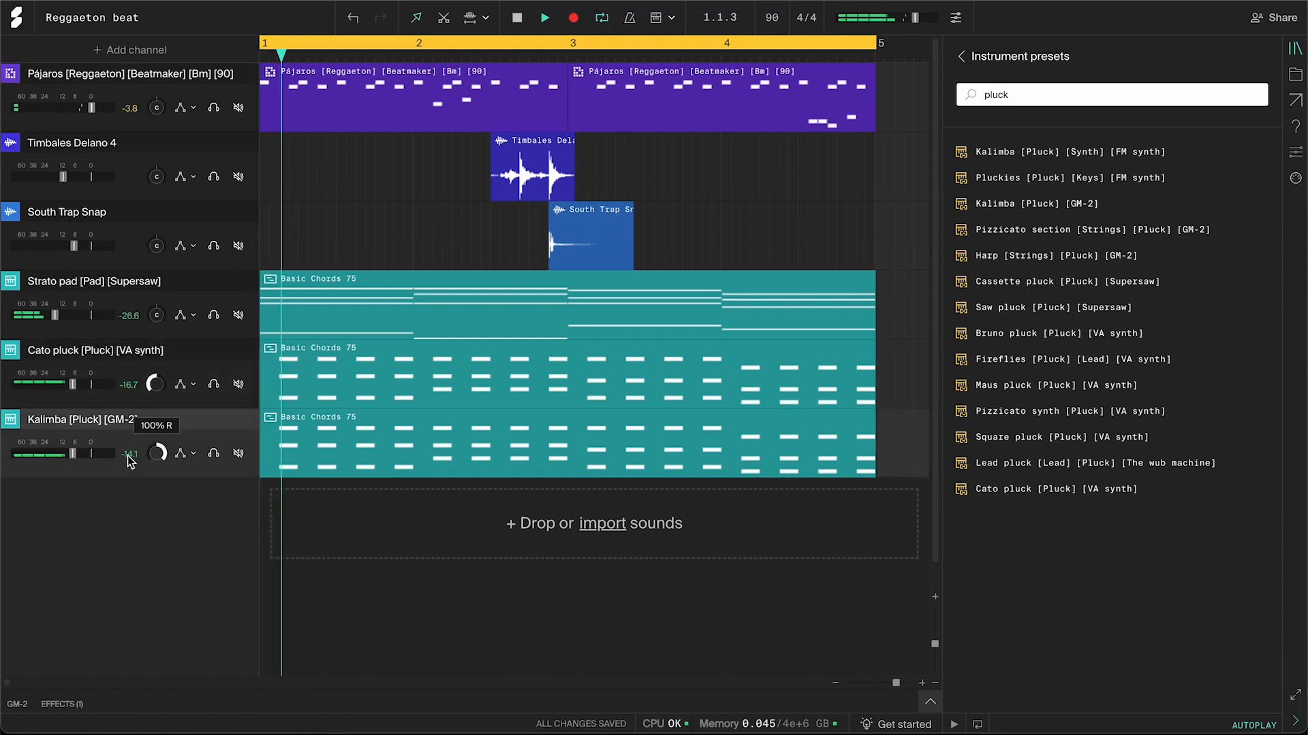
drag(72, 453, 63, 458)
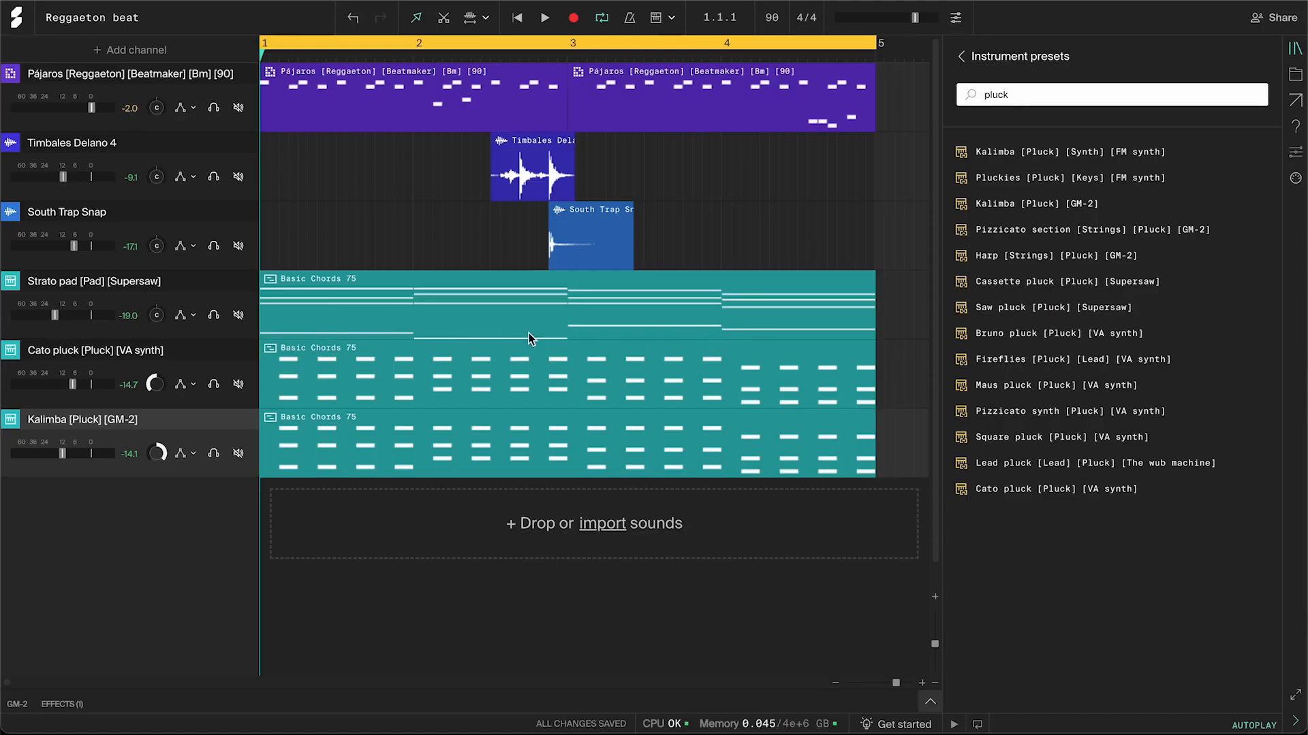
- Clone the Strato pad channel with its content and load the Reese's slide bass preset on the copy
right_click(177, 297)
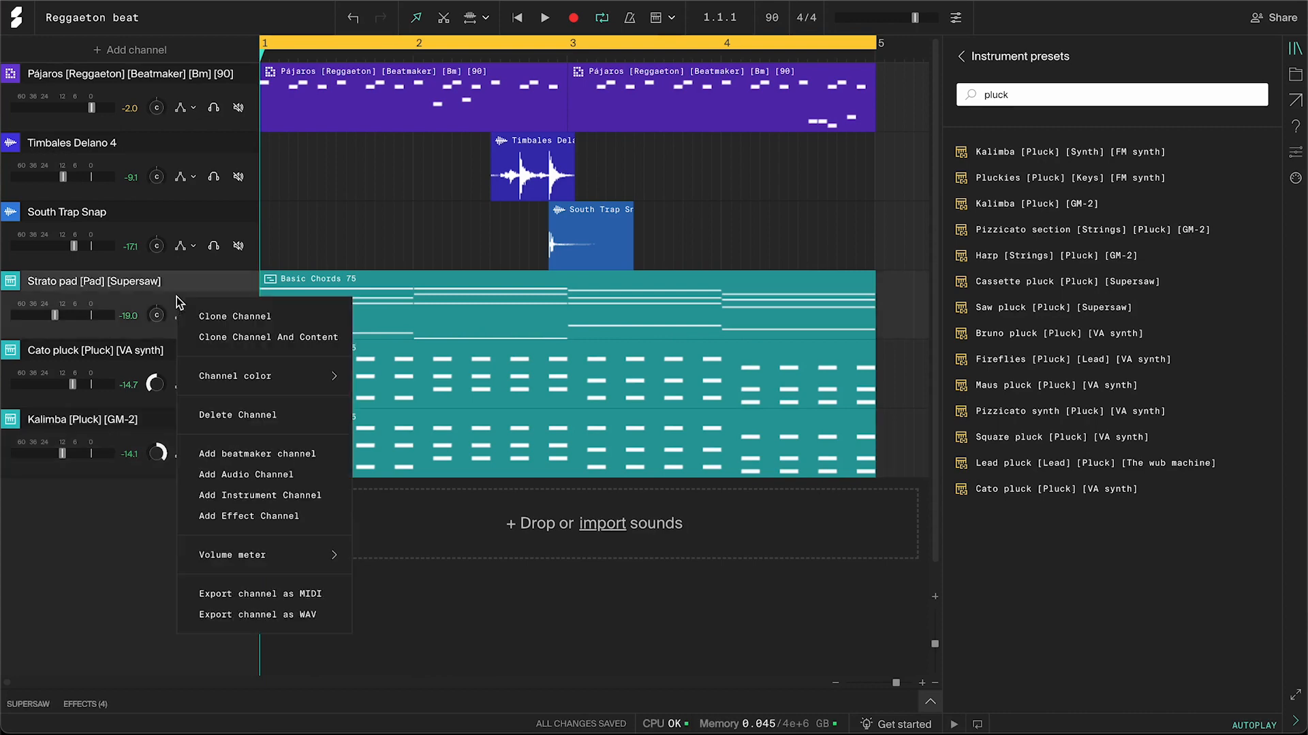
click(265, 346)
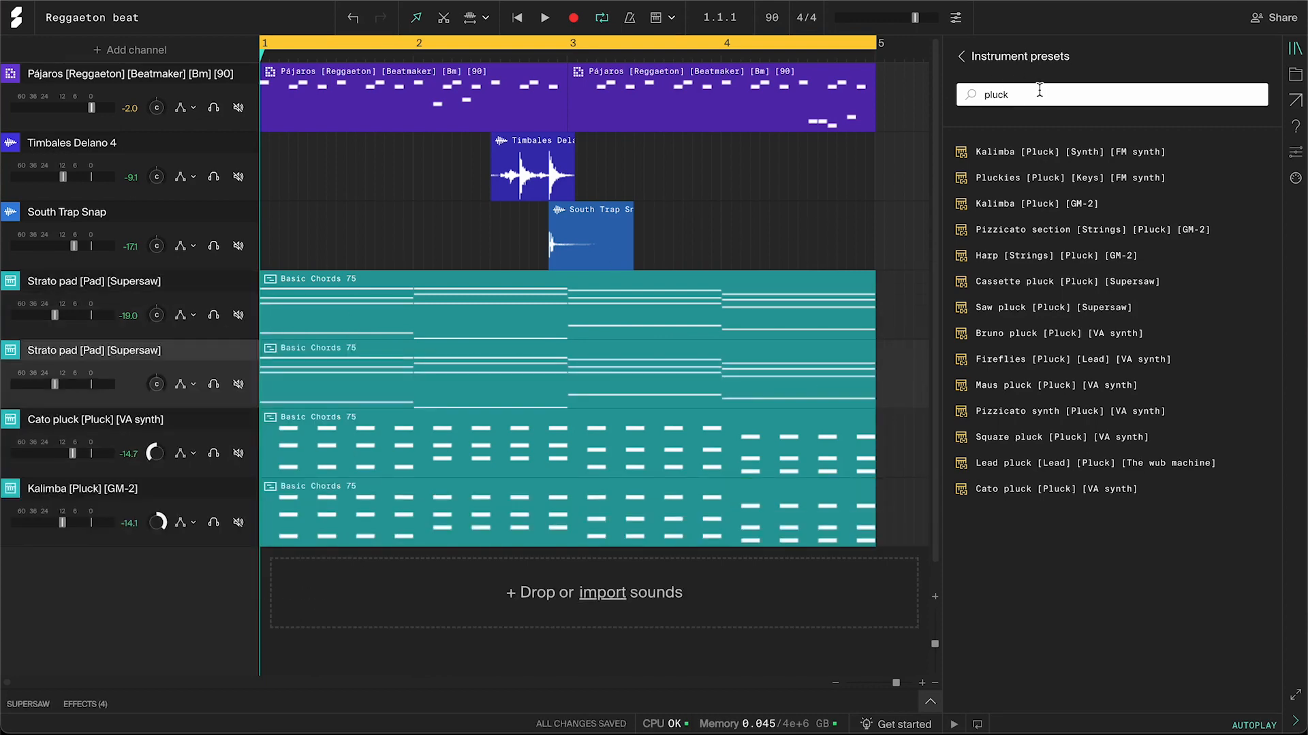
key(BackSpace)
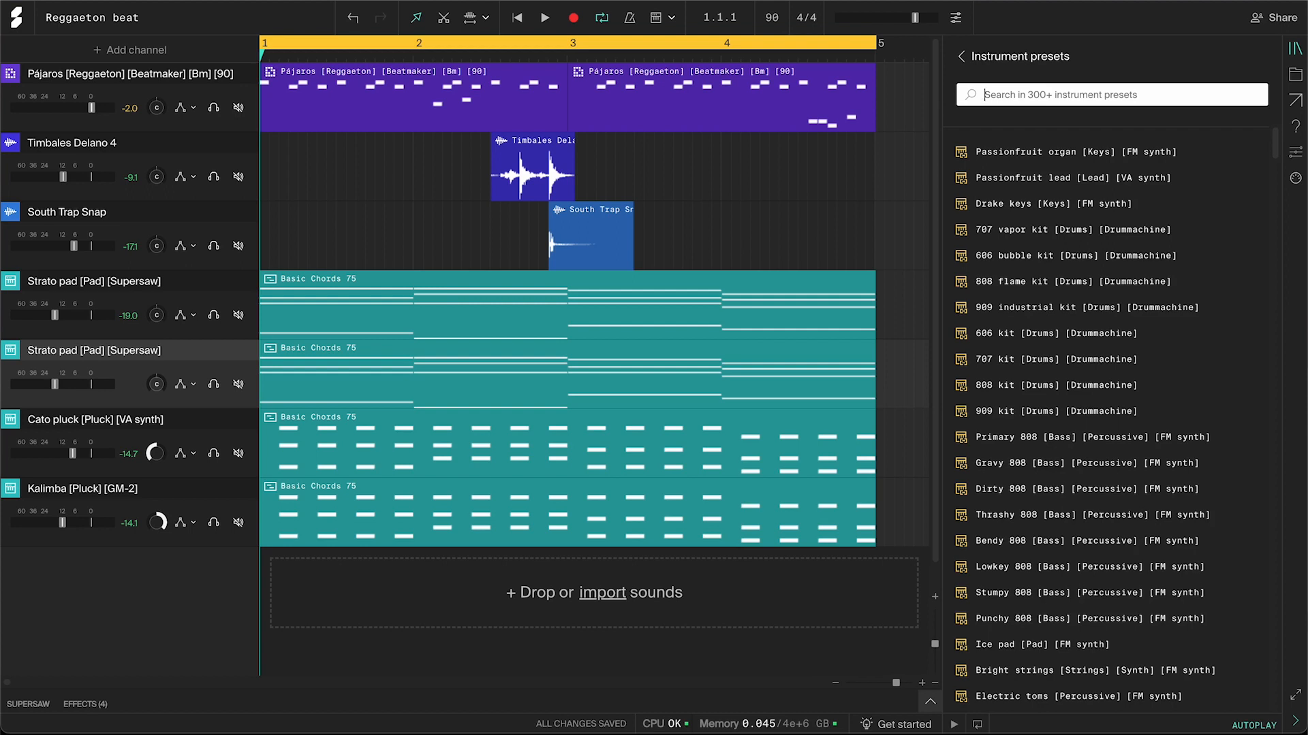
text(reese)
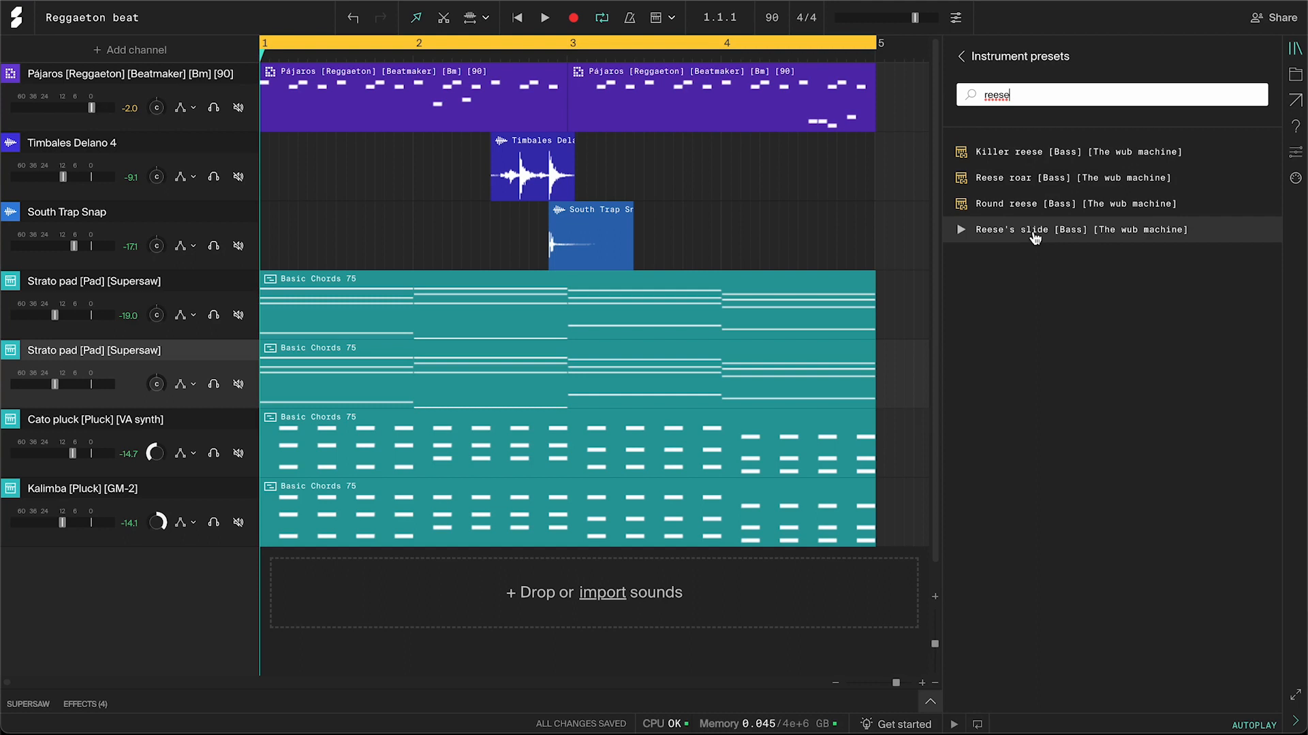
drag(1035, 237, 512, 395)
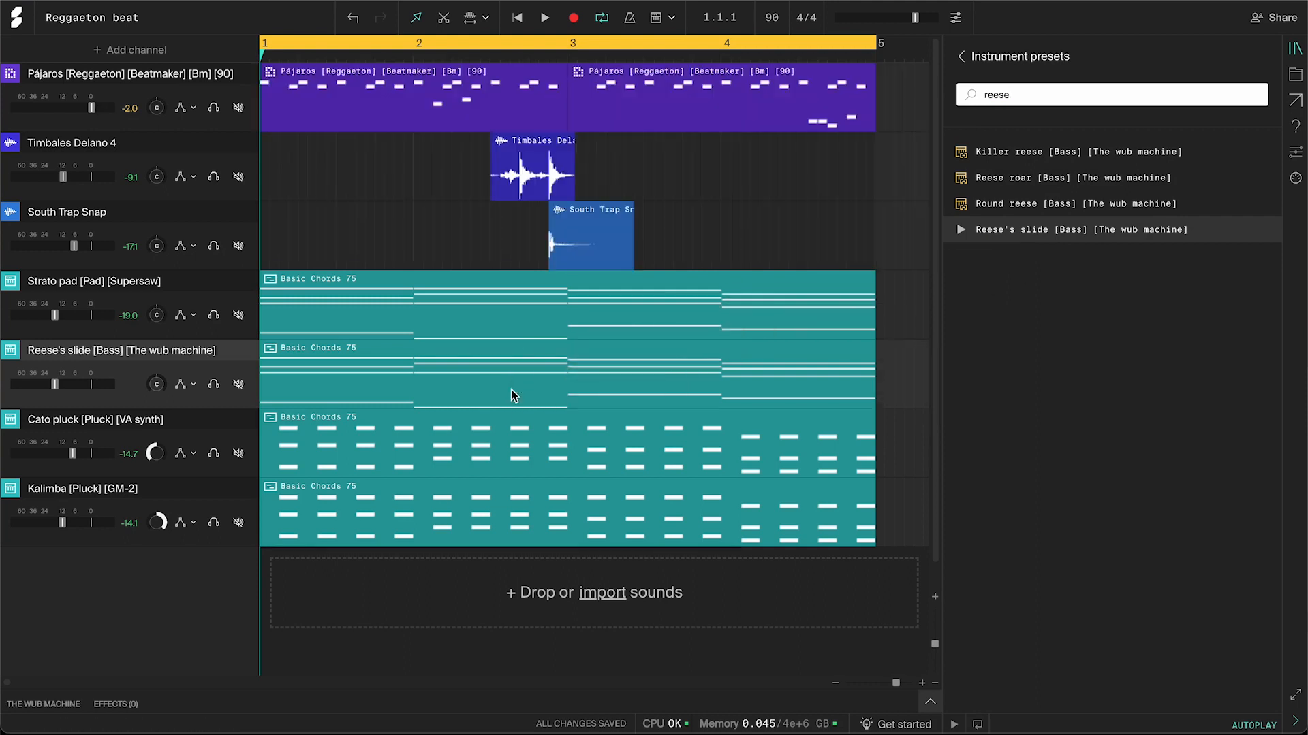
- In the Reese's slide clip, delete the upper chord notes and move bar 2's bass note up one octave
double_click(463, 386)
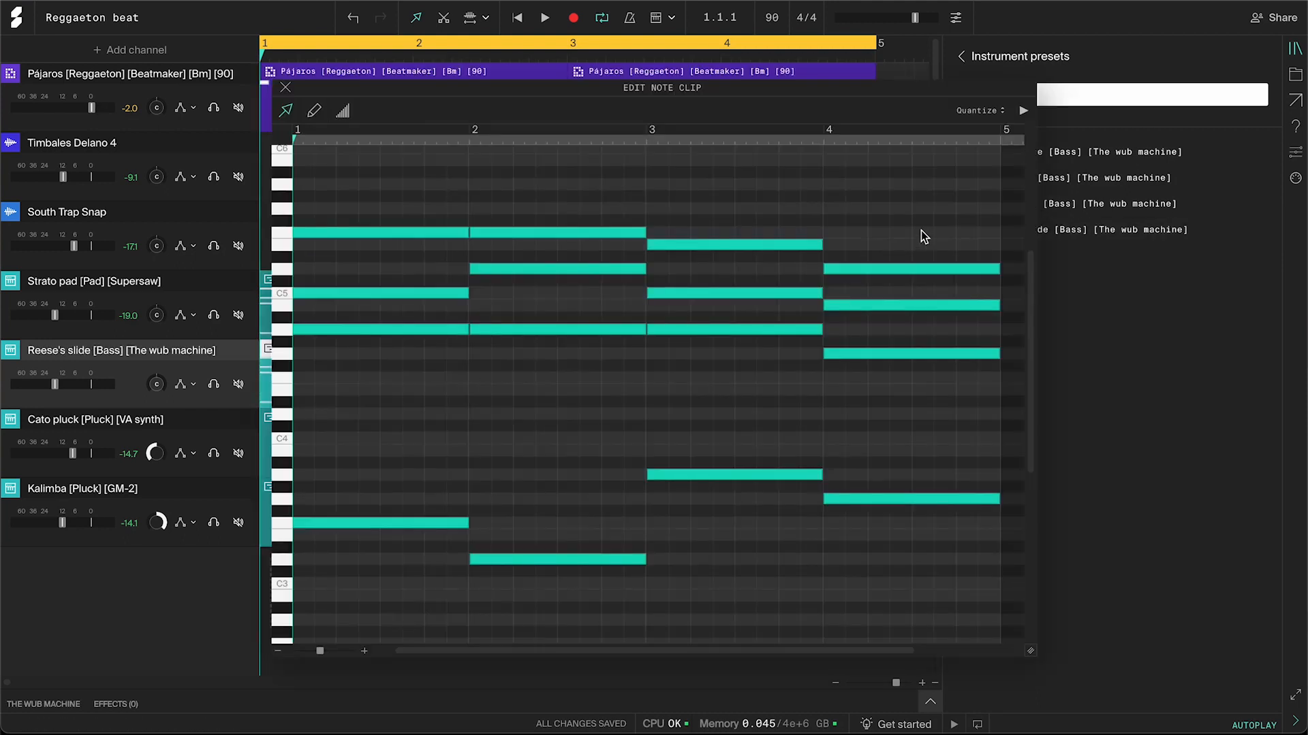
drag(942, 211, 379, 400)
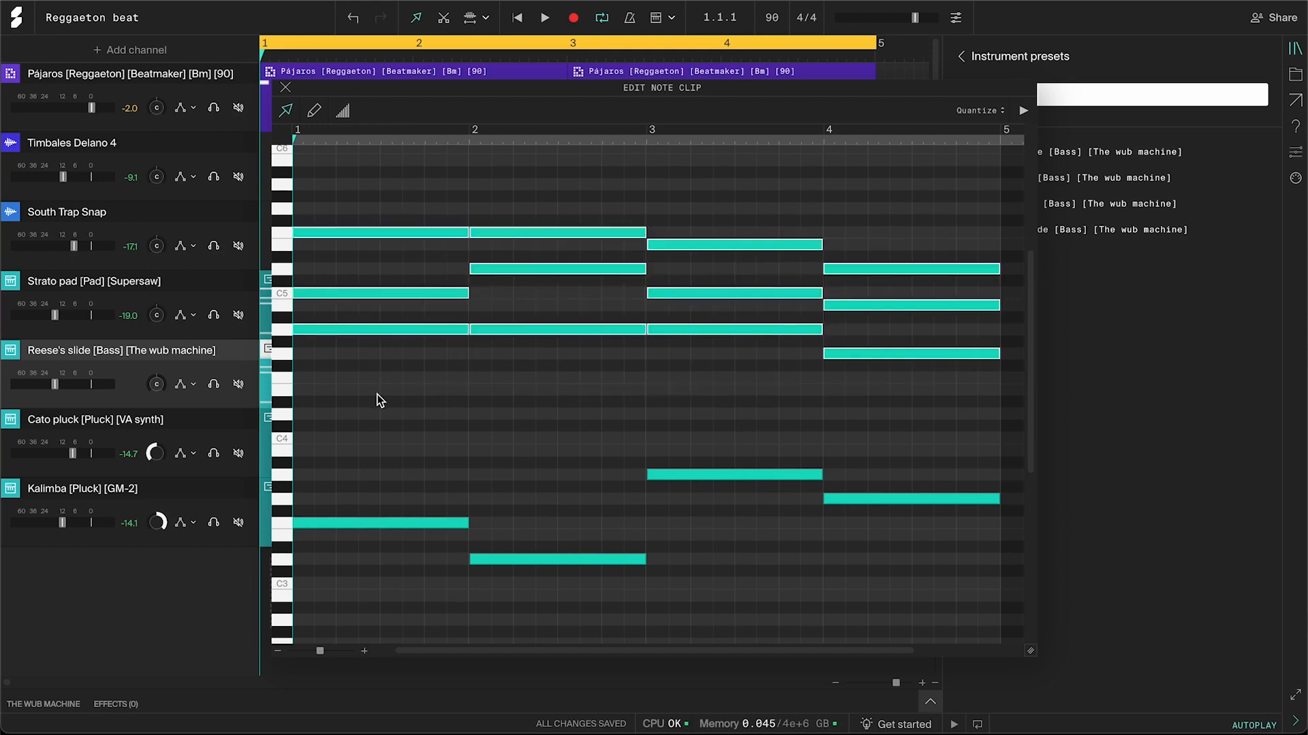
key(Delete)
drag(519, 524, 571, 583)
key(shift+Up)
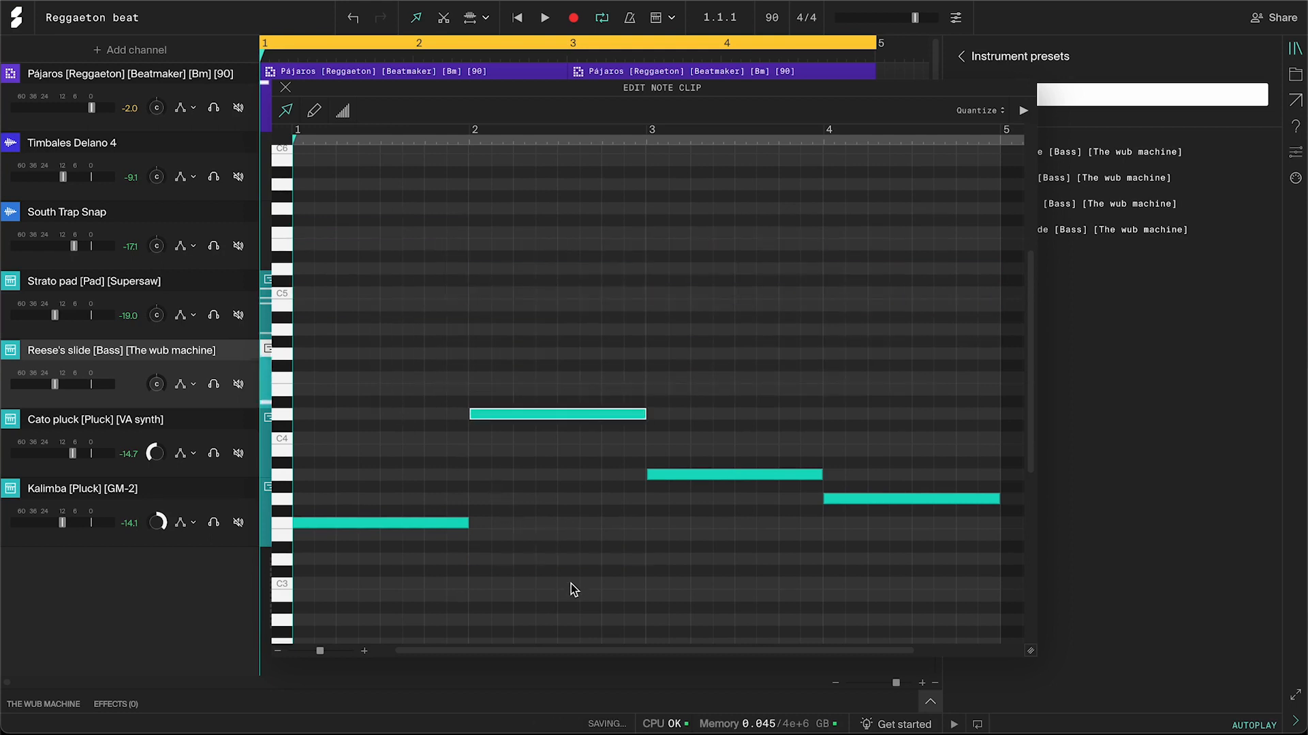
click(571, 583)
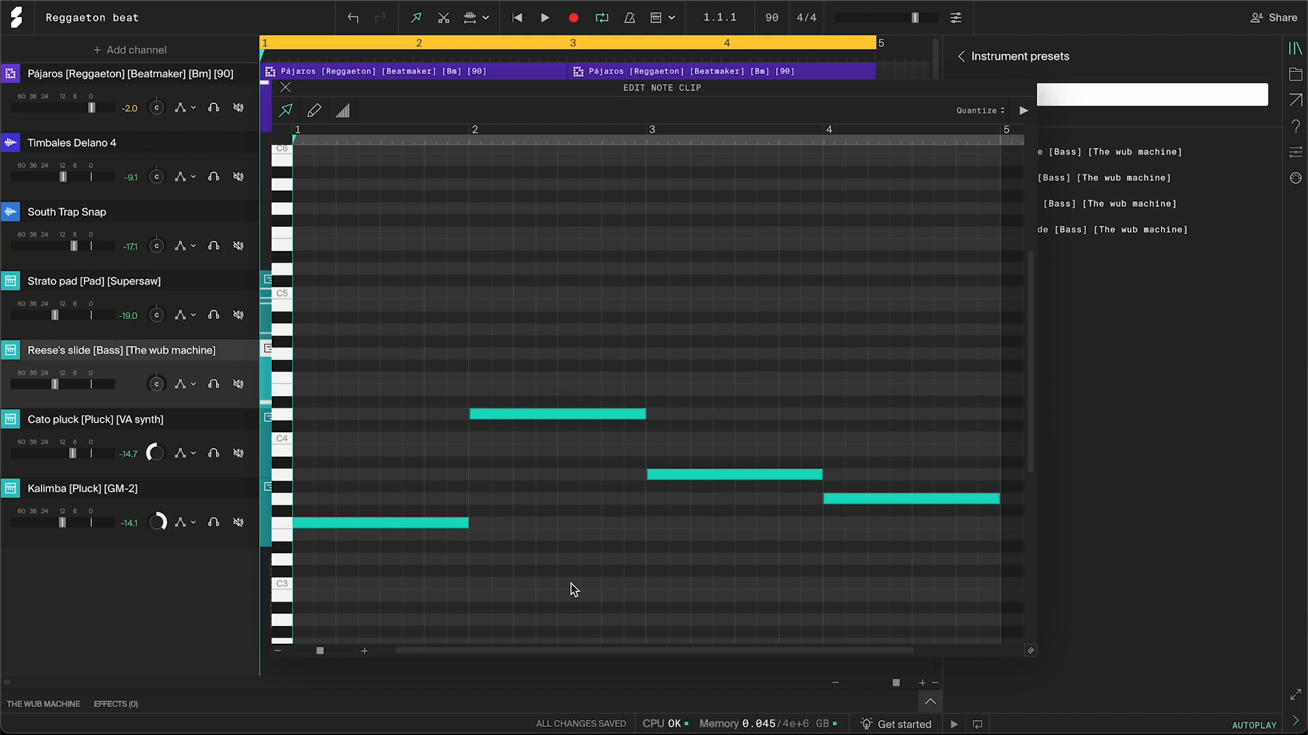
- Set the Reese's slide channel's volume to -7.5 dB during playback and add a Fakie effect to it
key(space)
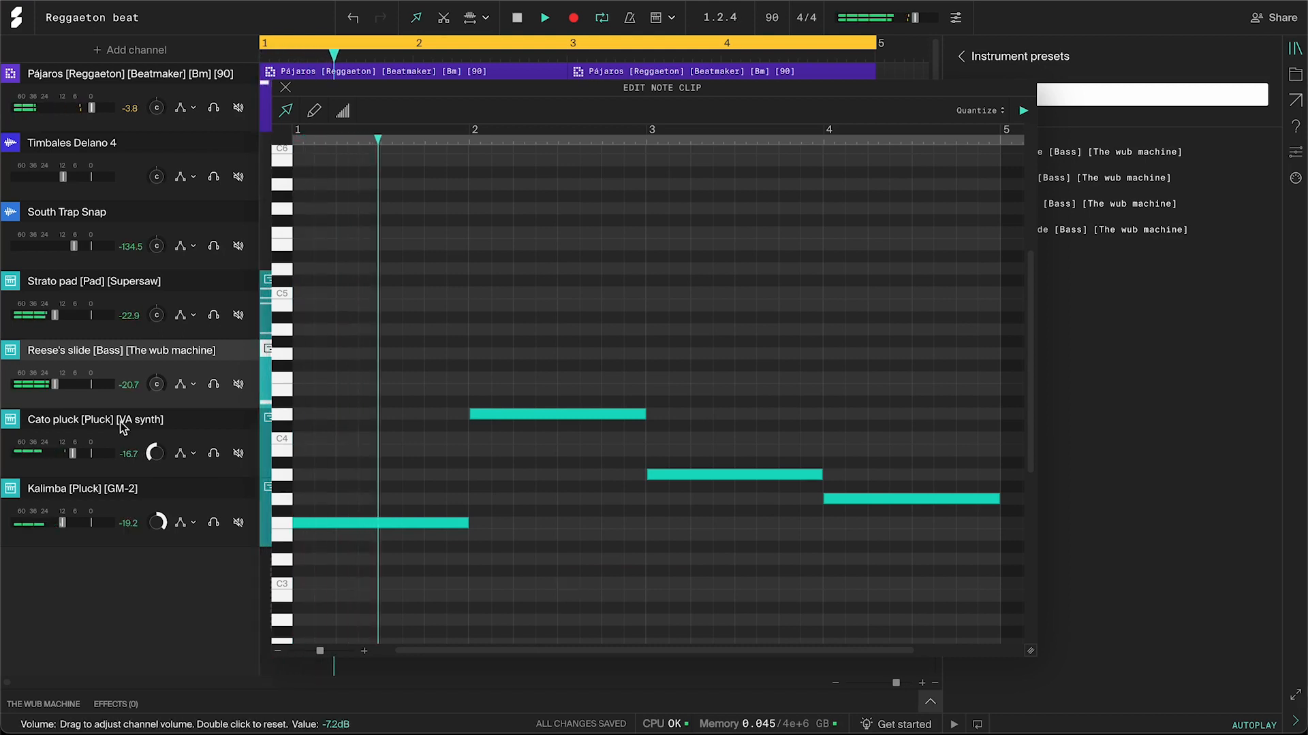
drag(59, 390, 72, 385)
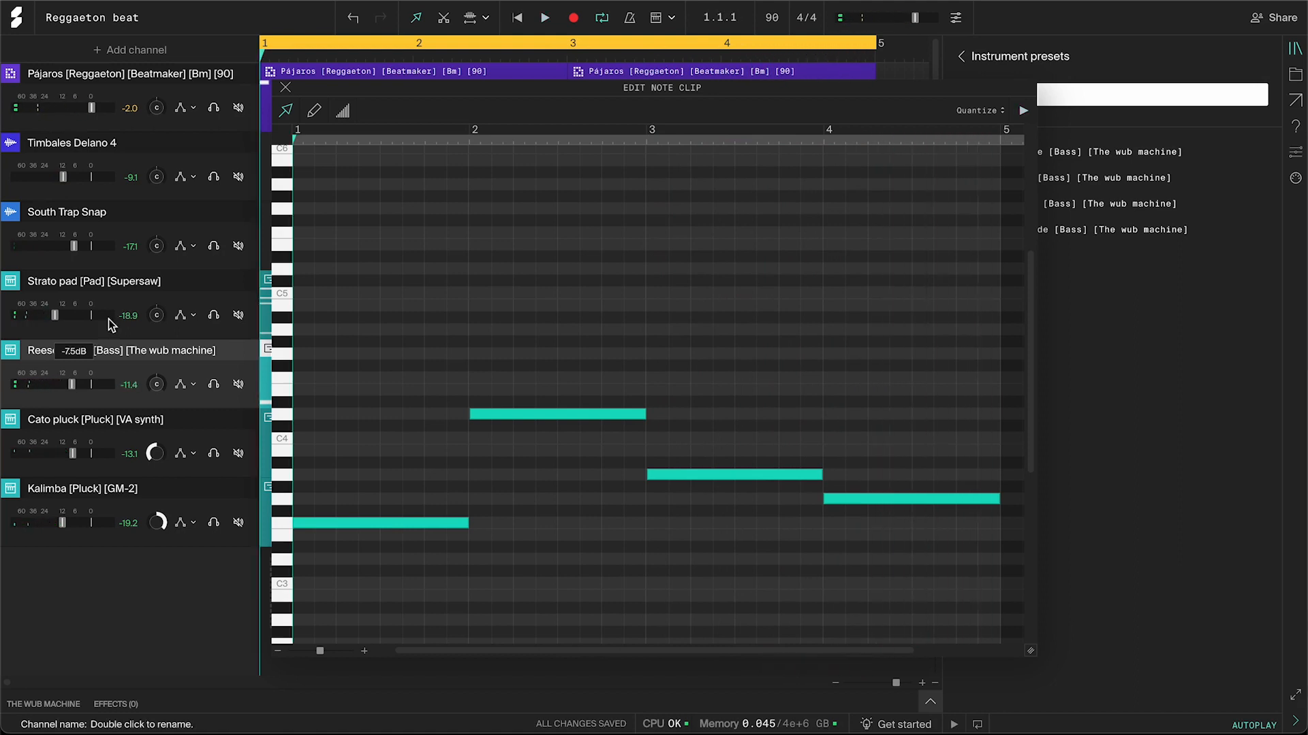
click(285, 87)
click(17, 354)
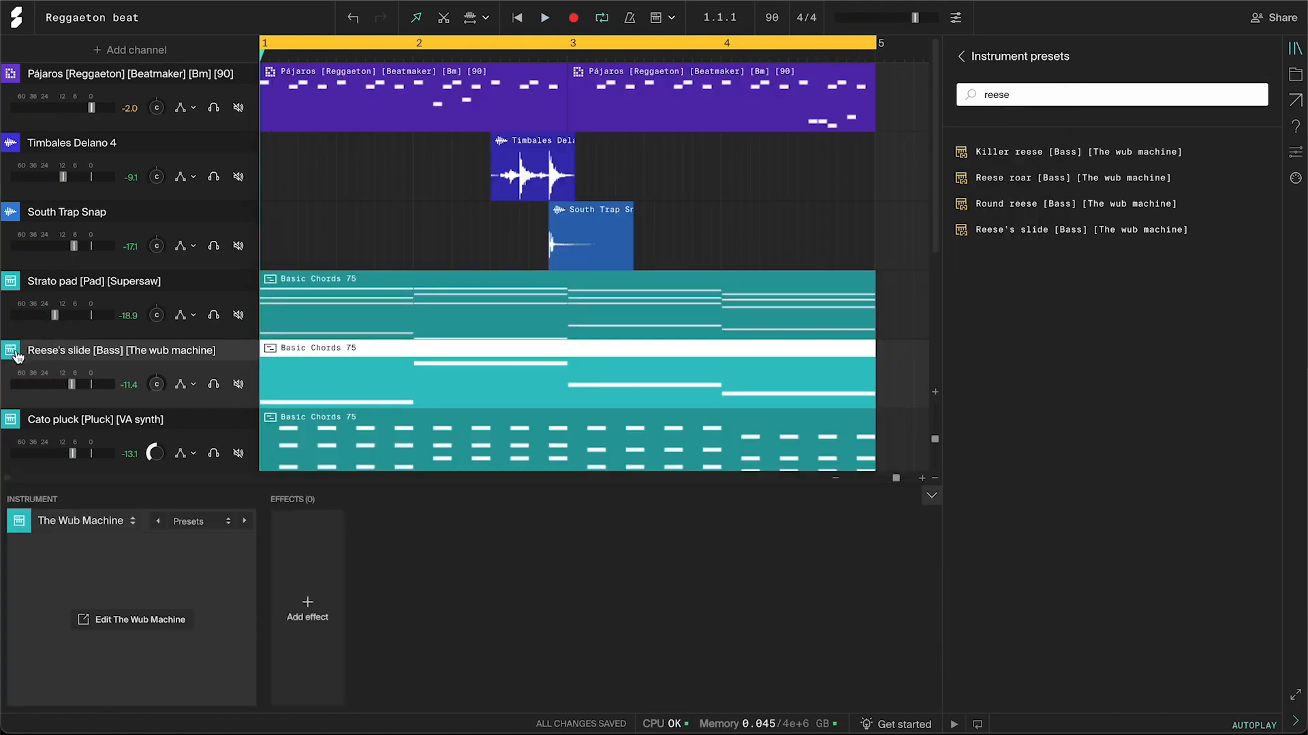
click(305, 630)
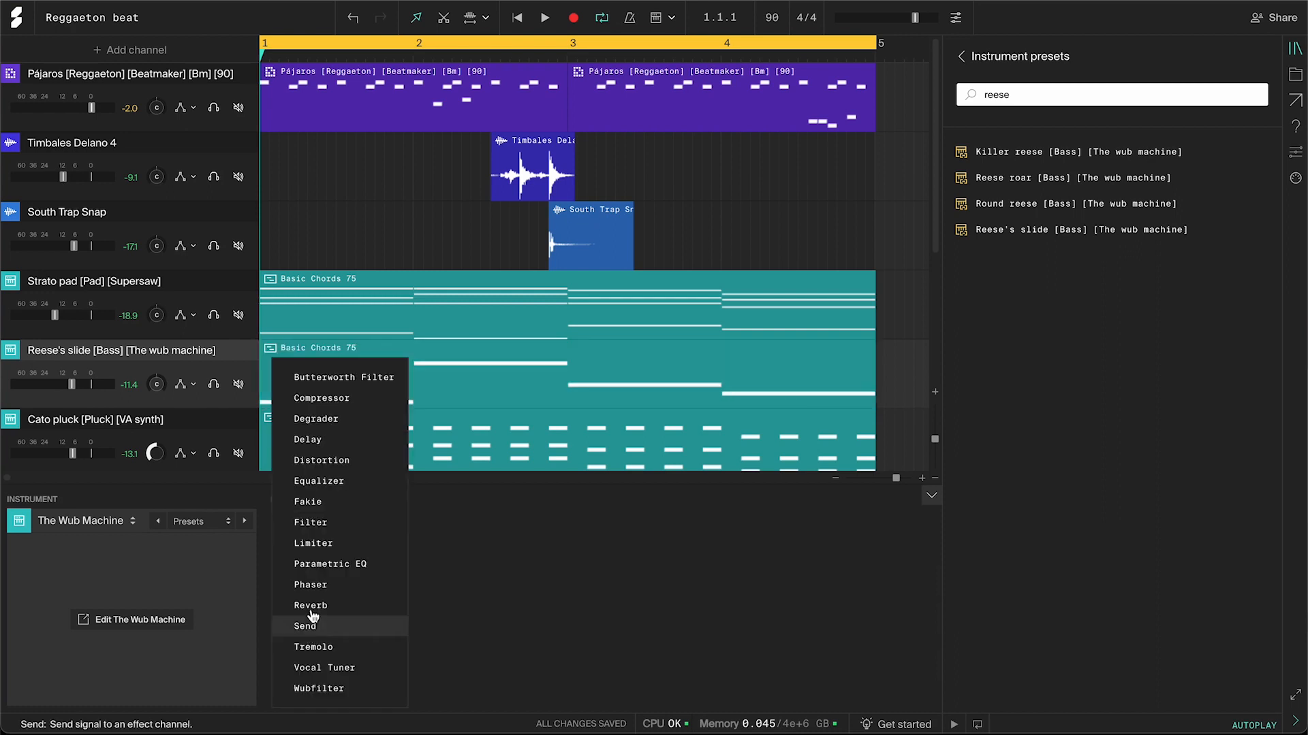
click(312, 502)
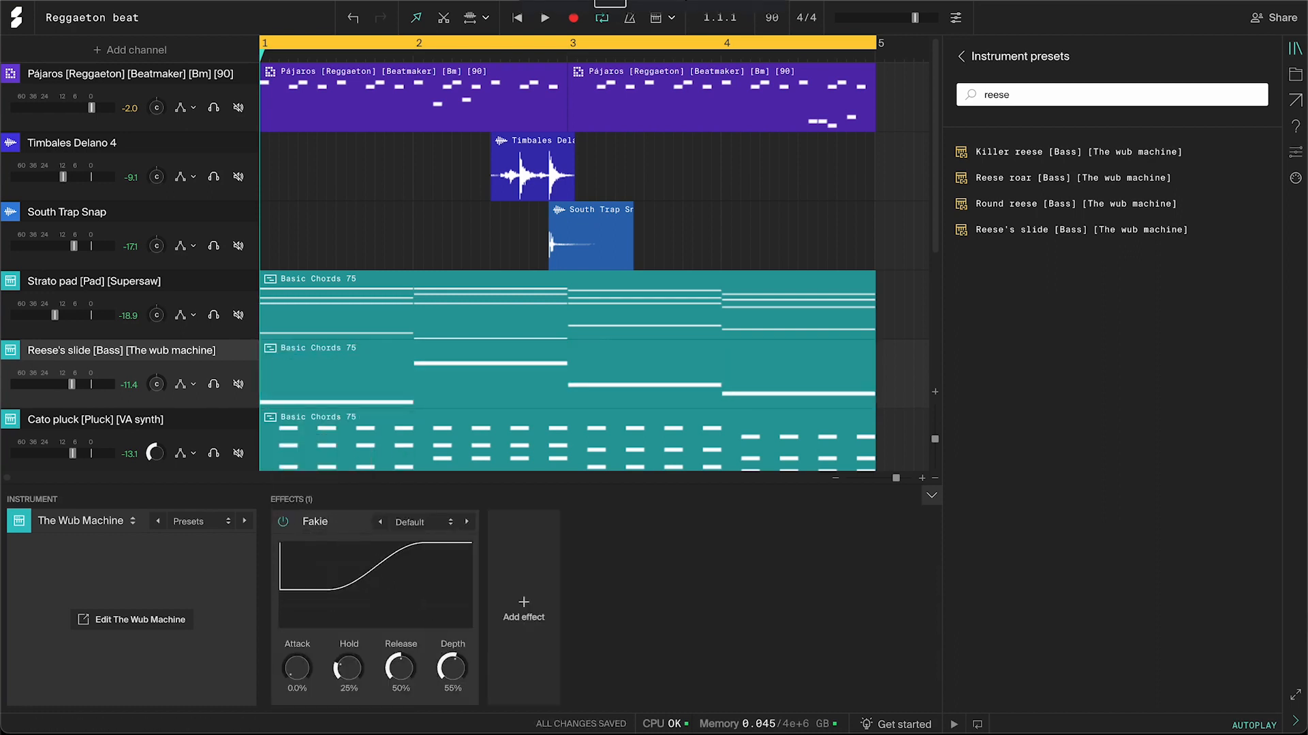
key(space)
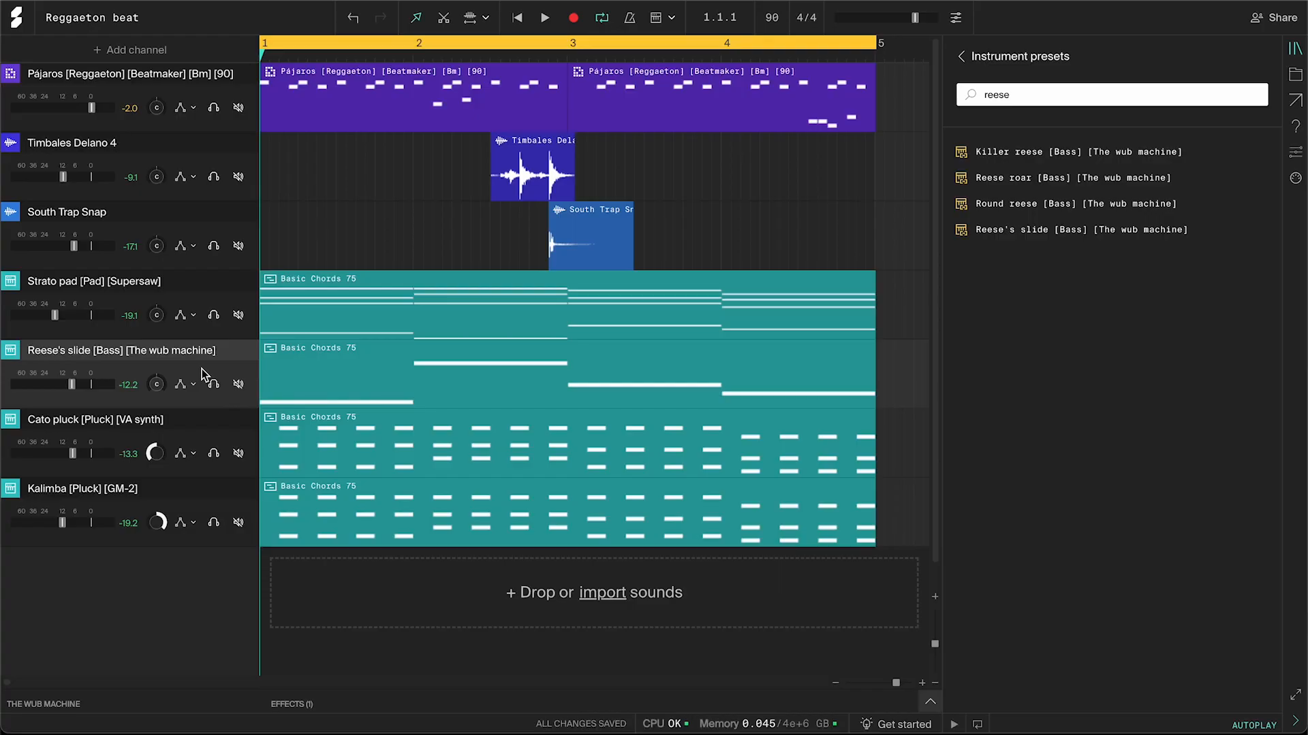
- Clone the Reese's slide channel with its content and load the Distorted brass [SAM-1] preset on the copy
right_click(202, 373)
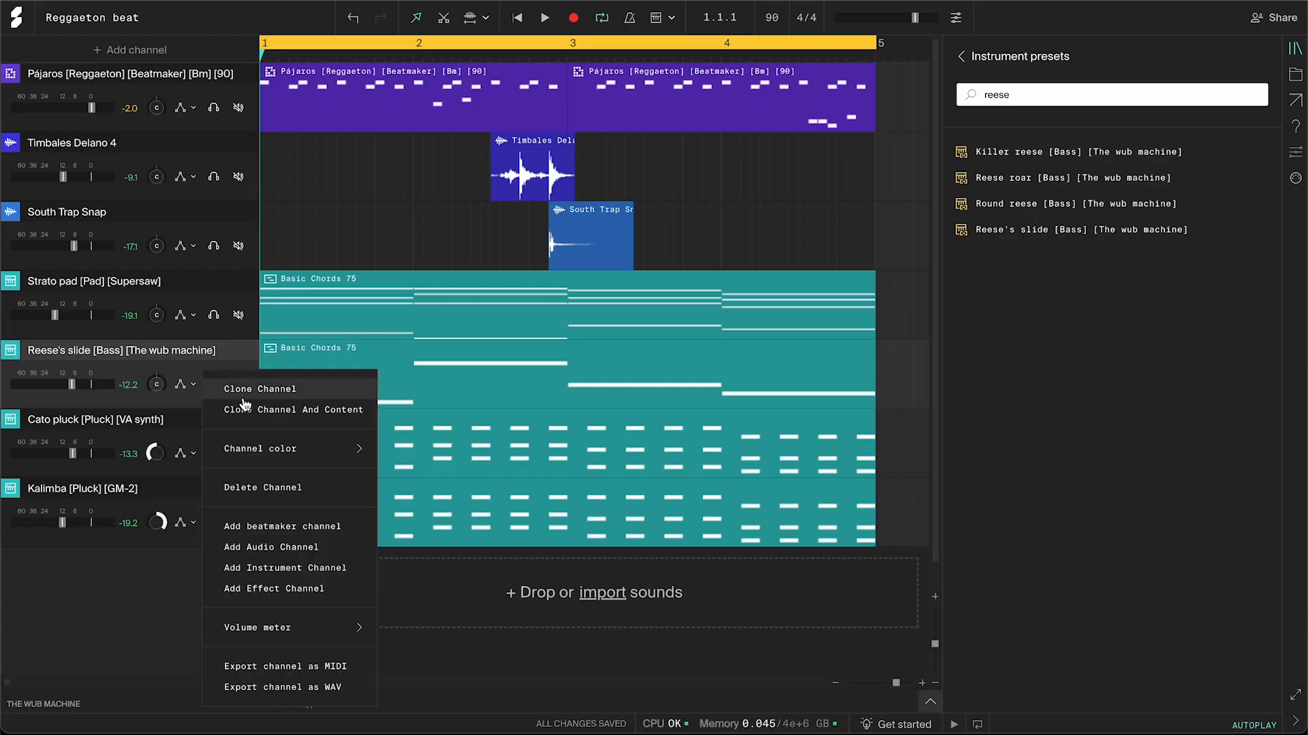
click(272, 409)
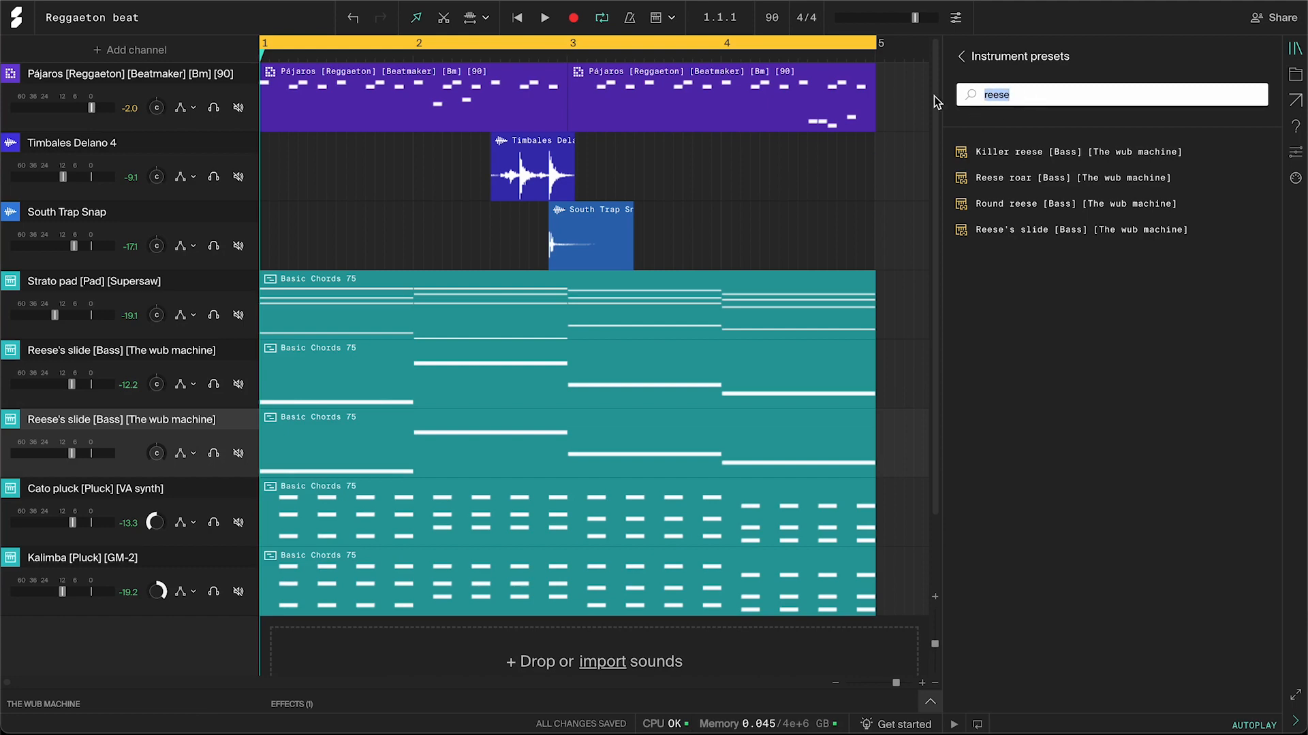
text(brass)
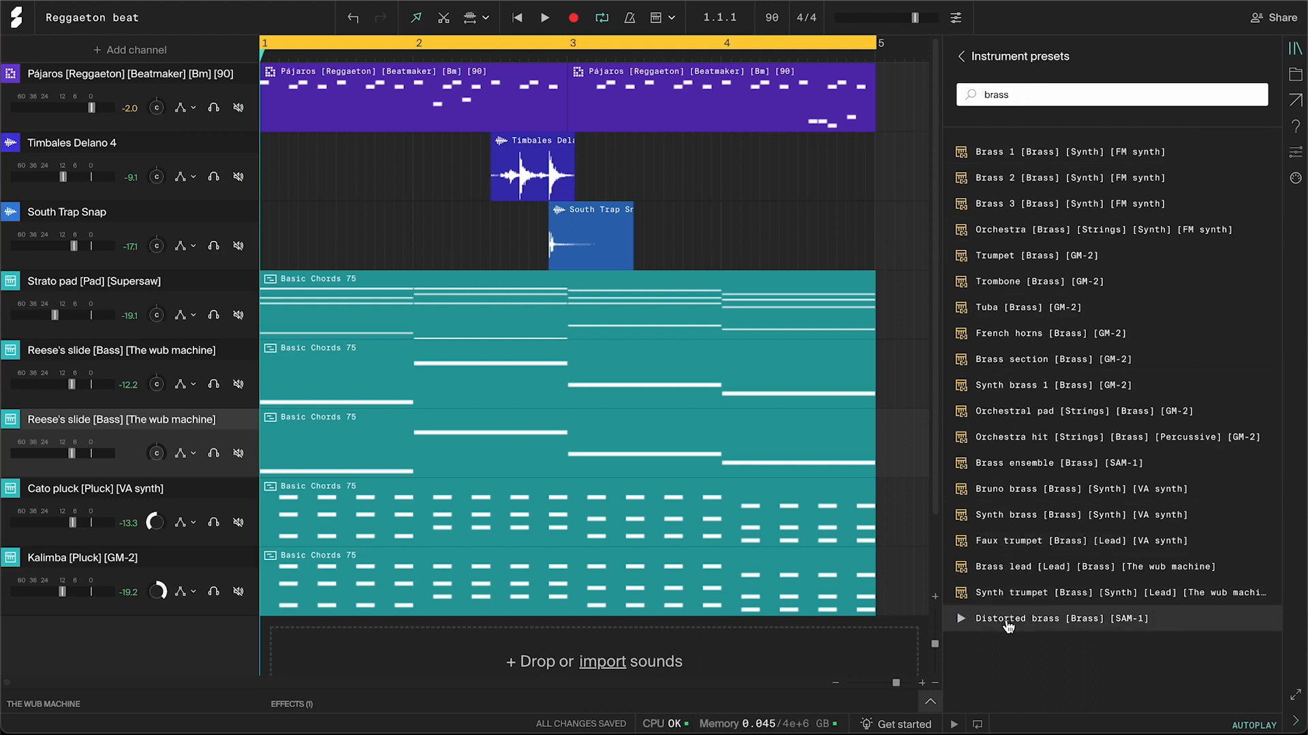
drag(1008, 625, 505, 447)
- Move all the Distorted brass notes down one octave during playback and raise that channel's volume slightly
double_click(506, 447)
key(space)
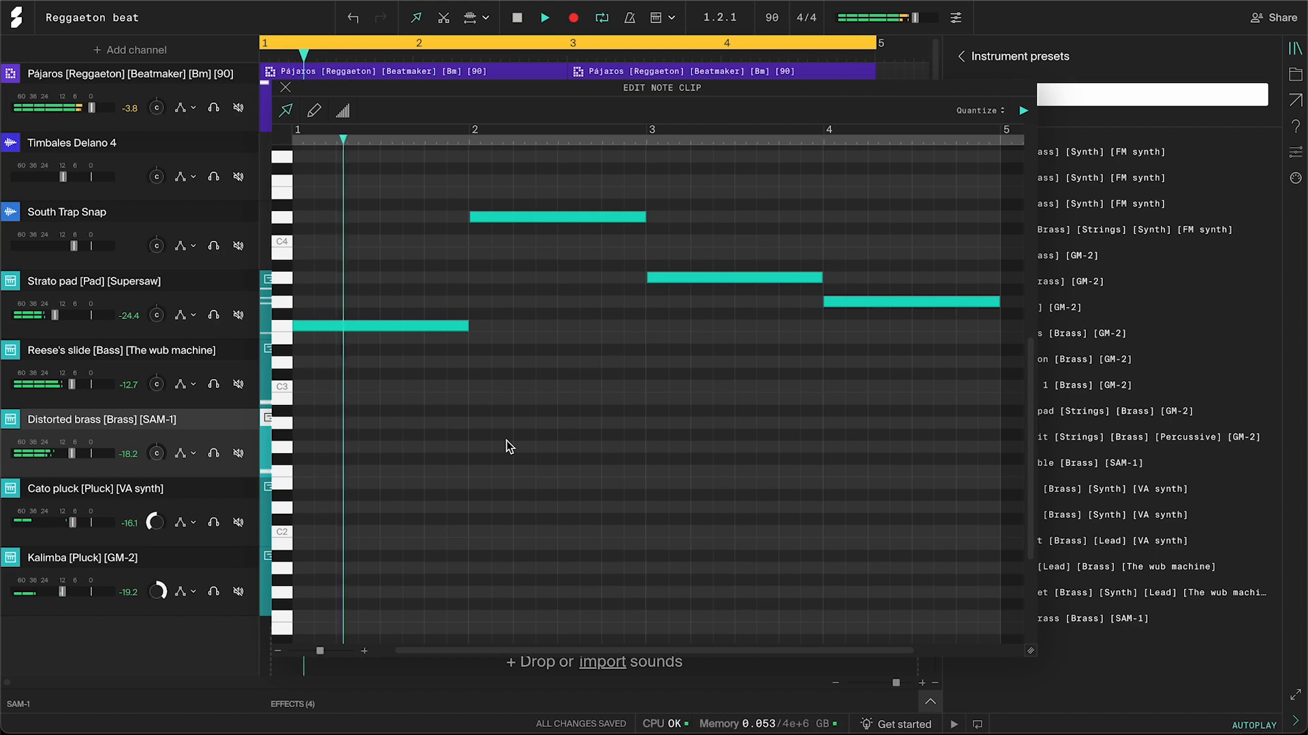
drag(924, 363, 329, 189)
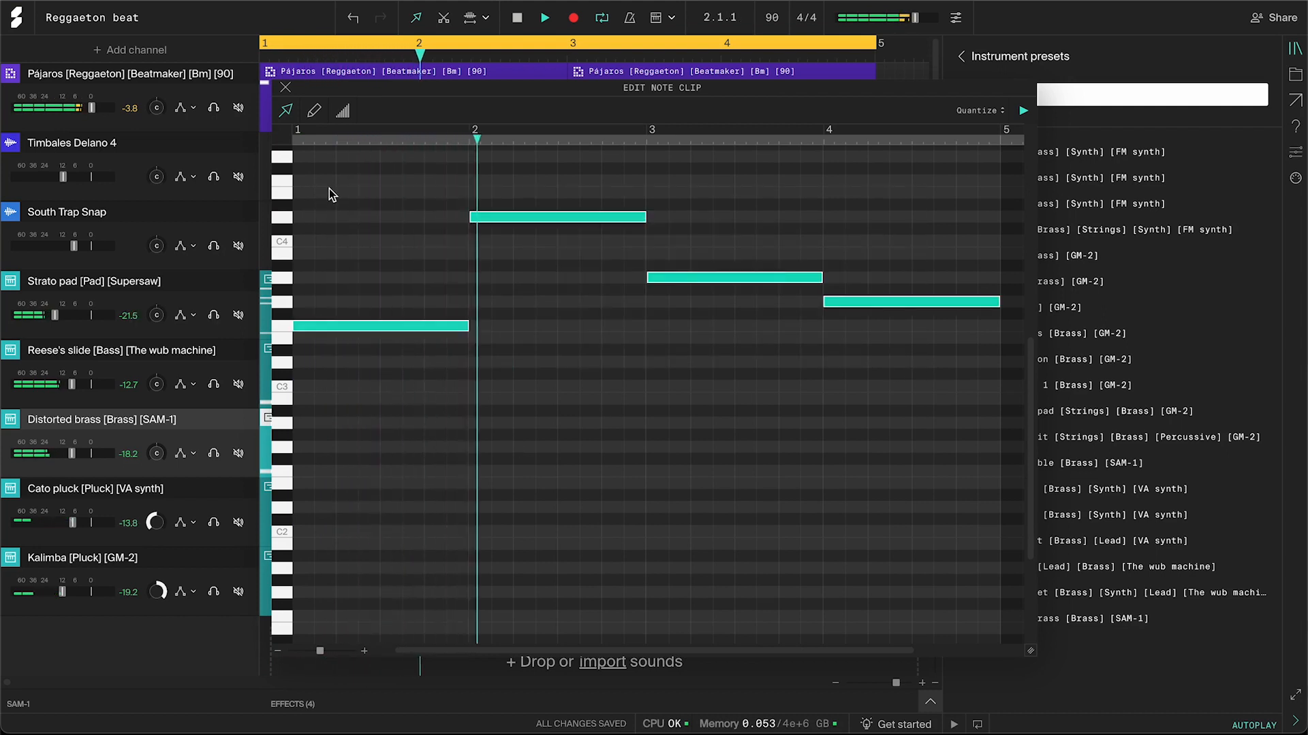
key(shift+Down)
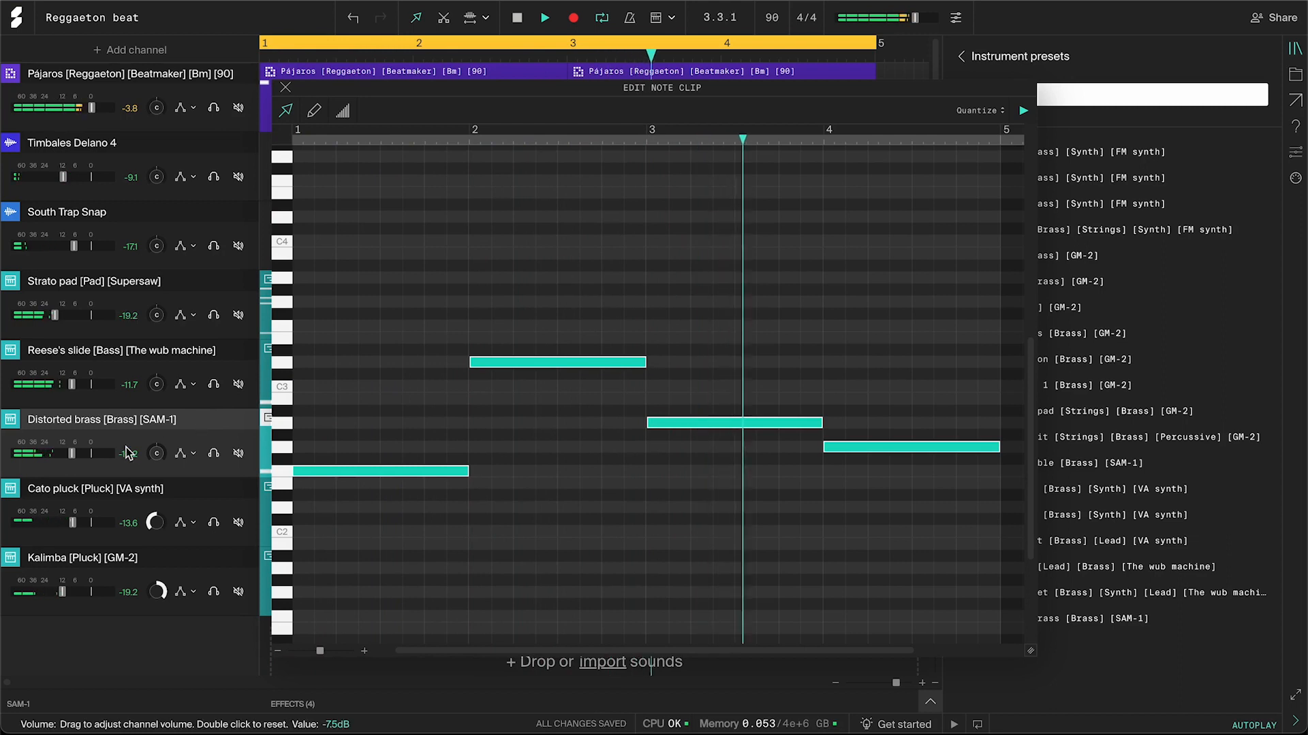
drag(73, 453, 80, 453)
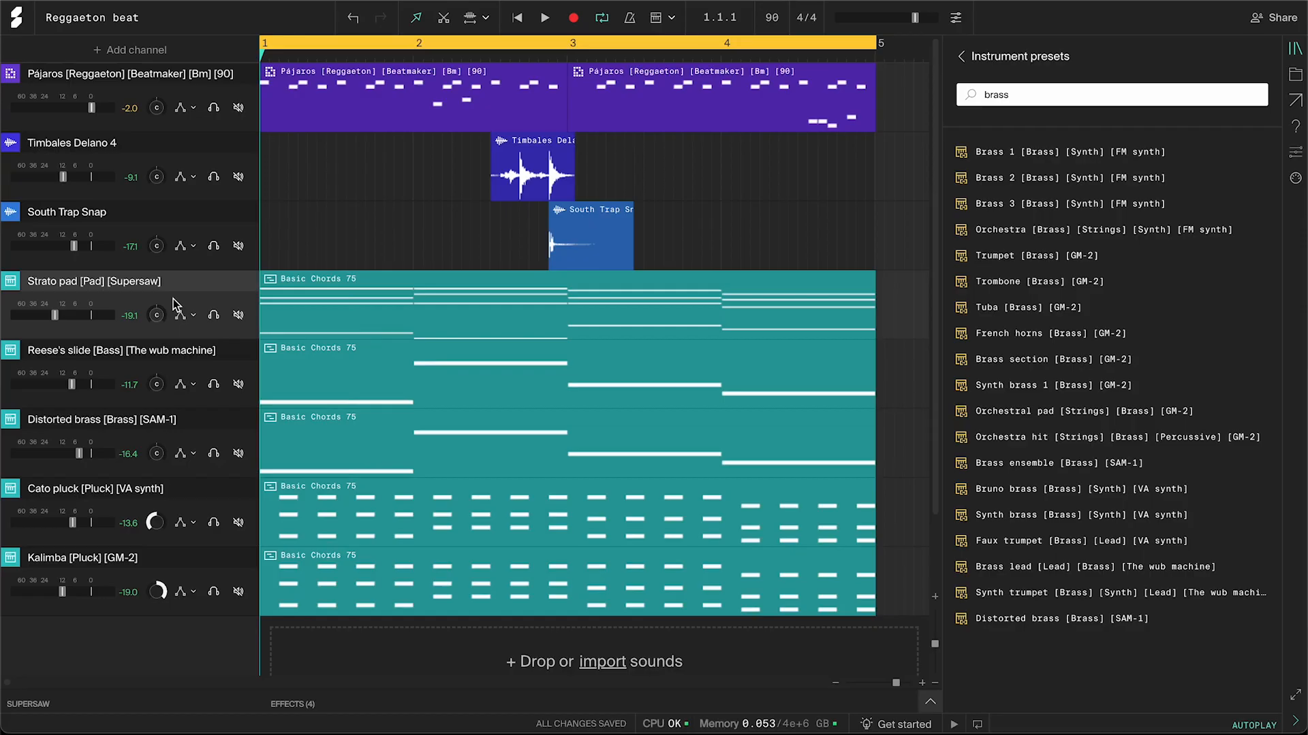
- Clone the Strato pad channel with its content and load the Drake keys [FM synth] preset on the copy
right_click(173, 300)
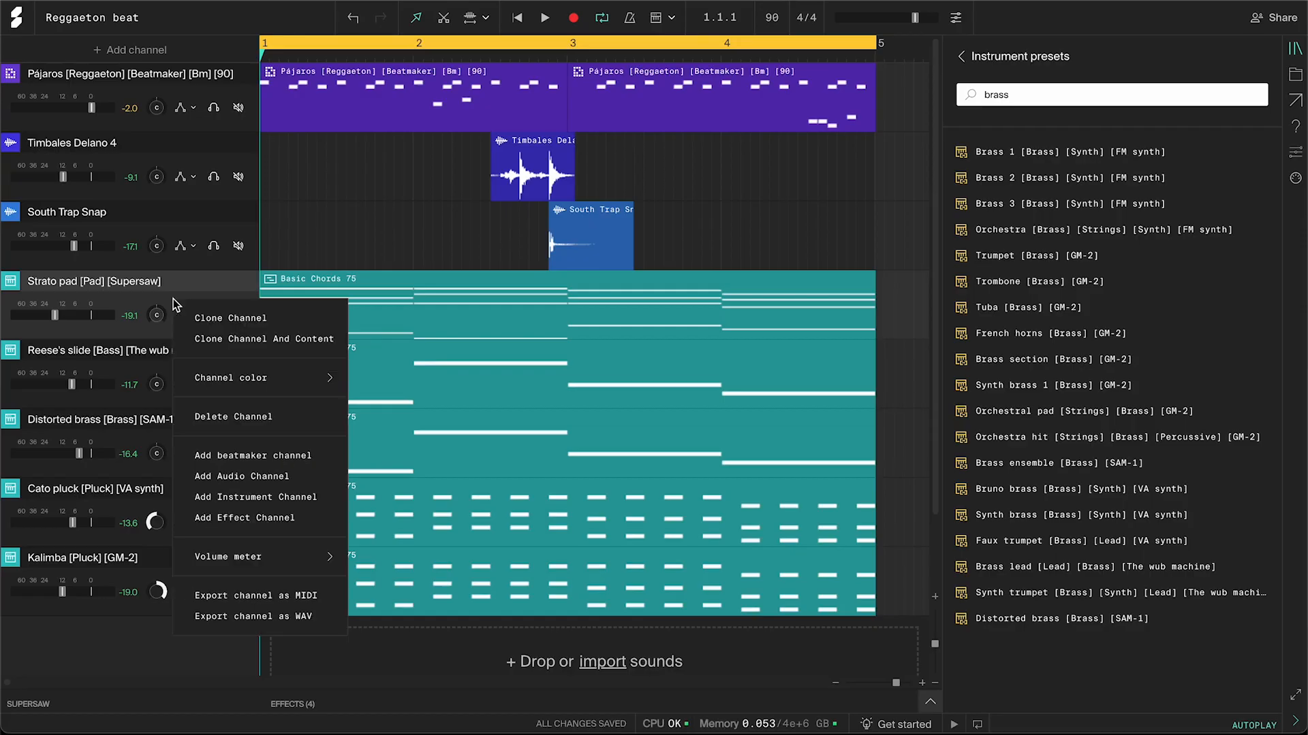
click(237, 341)
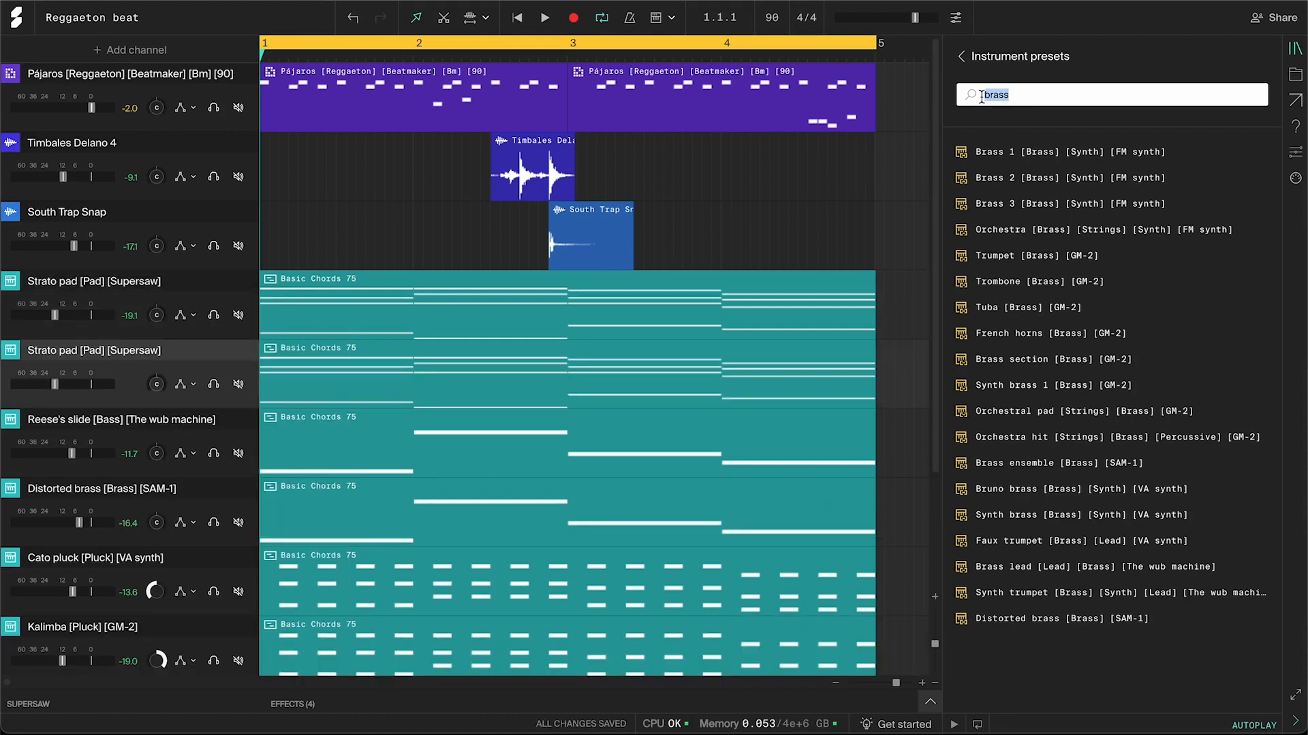
text(keys)
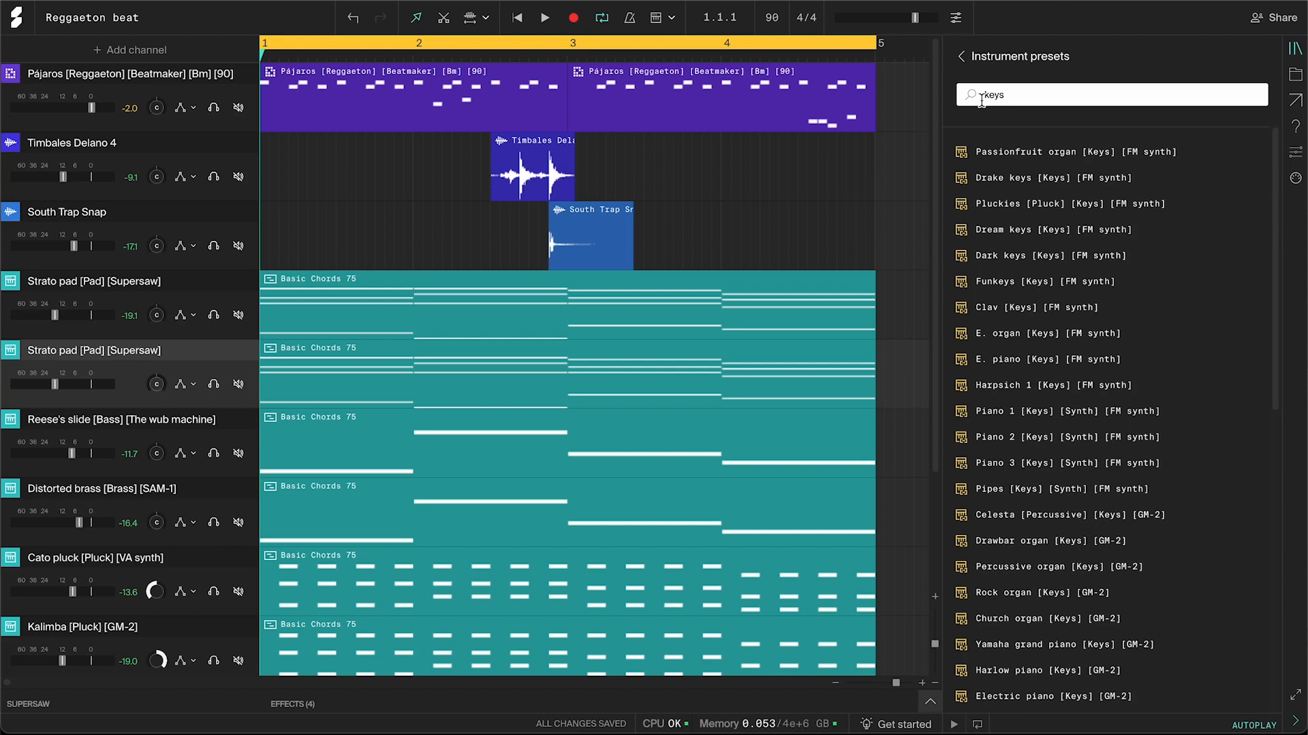
drag(1015, 183, 493, 375)
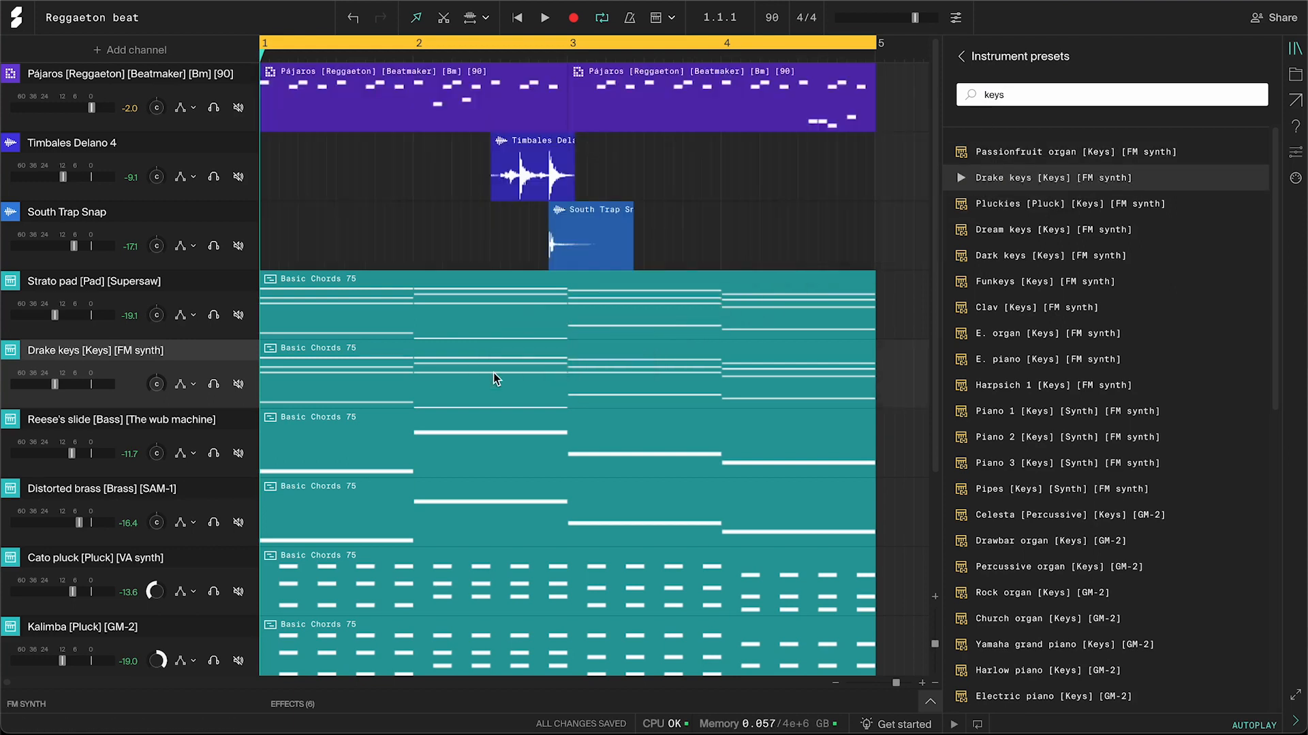
- In the Drake keys clip, remove the low bass notes and shorten the remaining chord notes to an eighth note
double_click(493, 375)
drag(937, 412, 393, 579)
scroll(393, 580, up, 3)
drag(912, 504, 392, 297)
drag(469, 323, 315, 339)
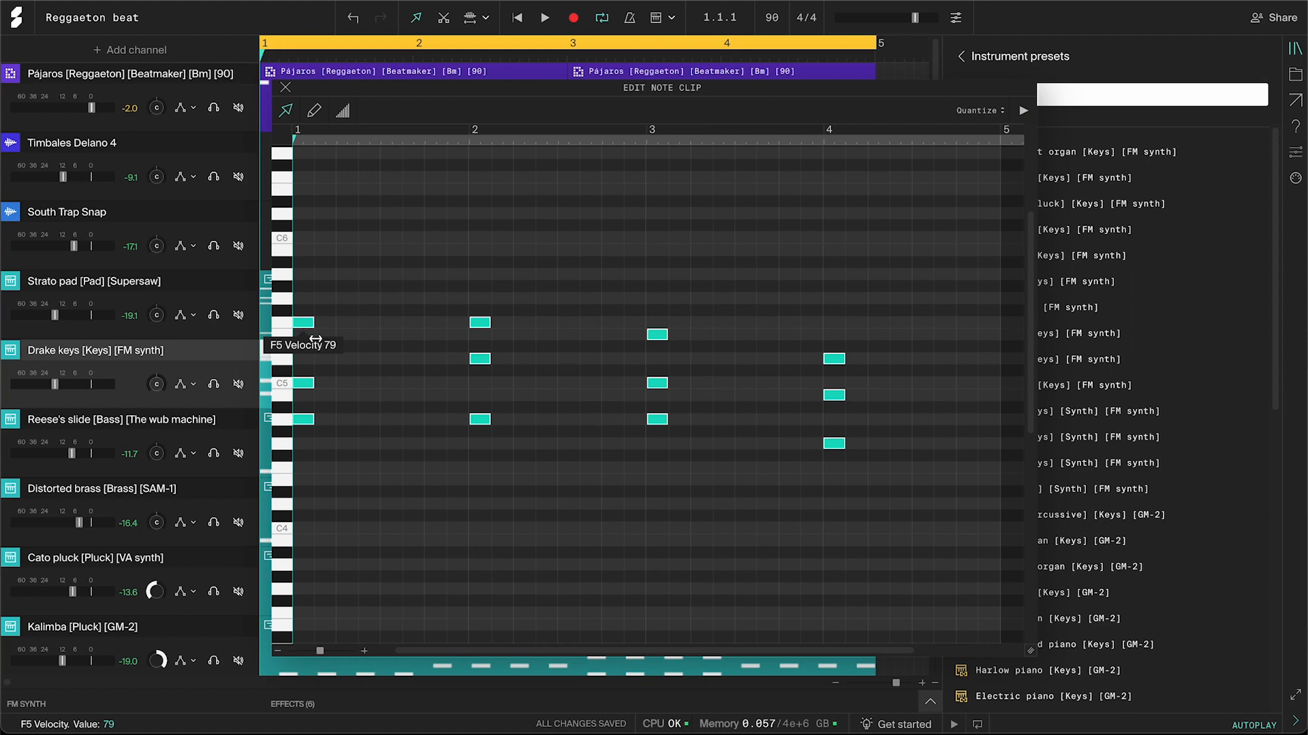
- Stagger each bar's chord notes into a rising eighth-note arpeggio and add more notes to form a four-bar Drake keys melody
click(344, 351)
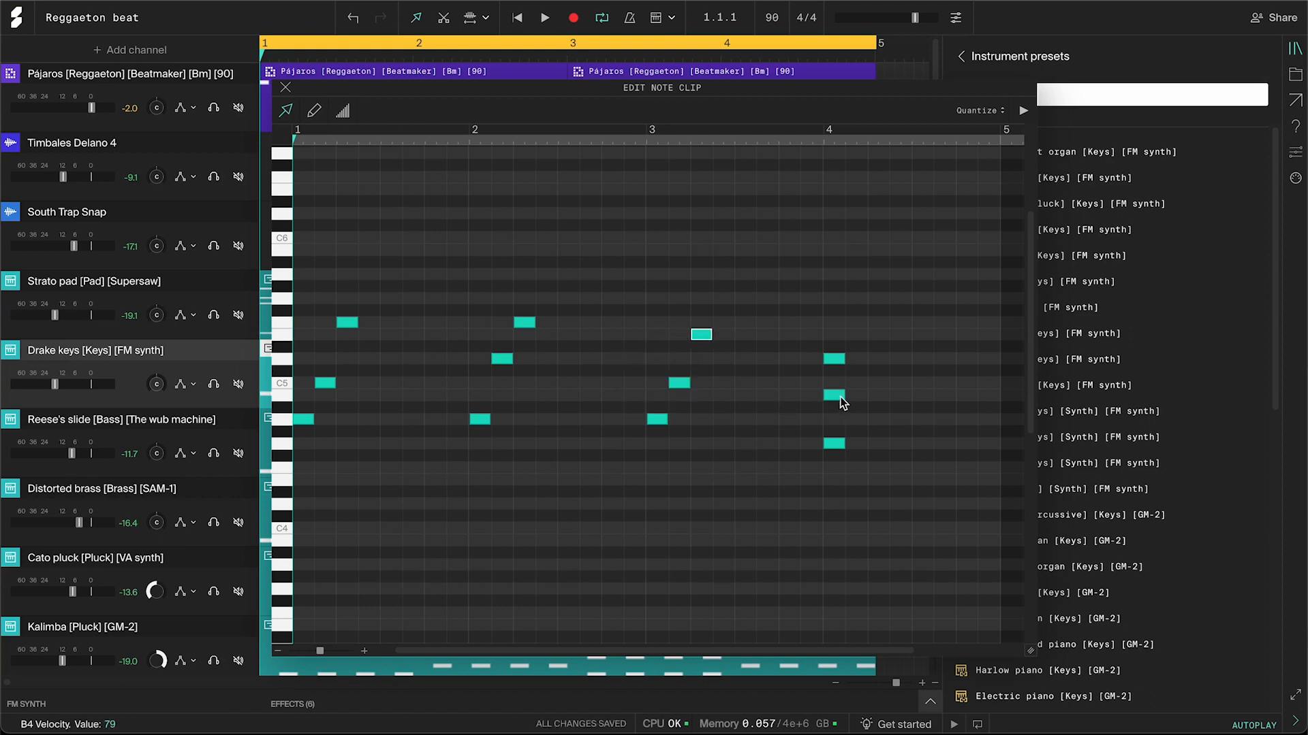
drag(835, 363, 856, 360)
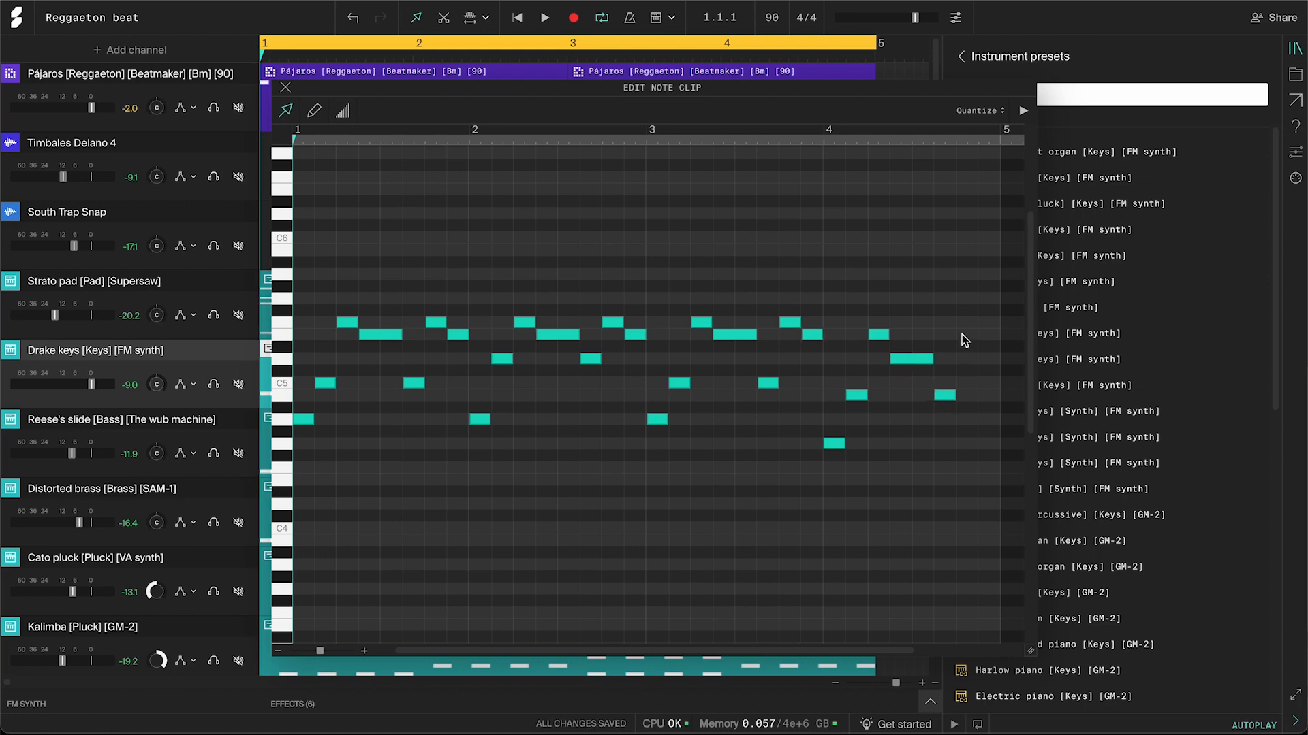
- Move all the Drake keys melody notes down one octave and play the beat
drag(997, 487, 305, 289)
key(shift+Down)
click(564, 593)
scroll(564, 593, down, 2)
key(space)
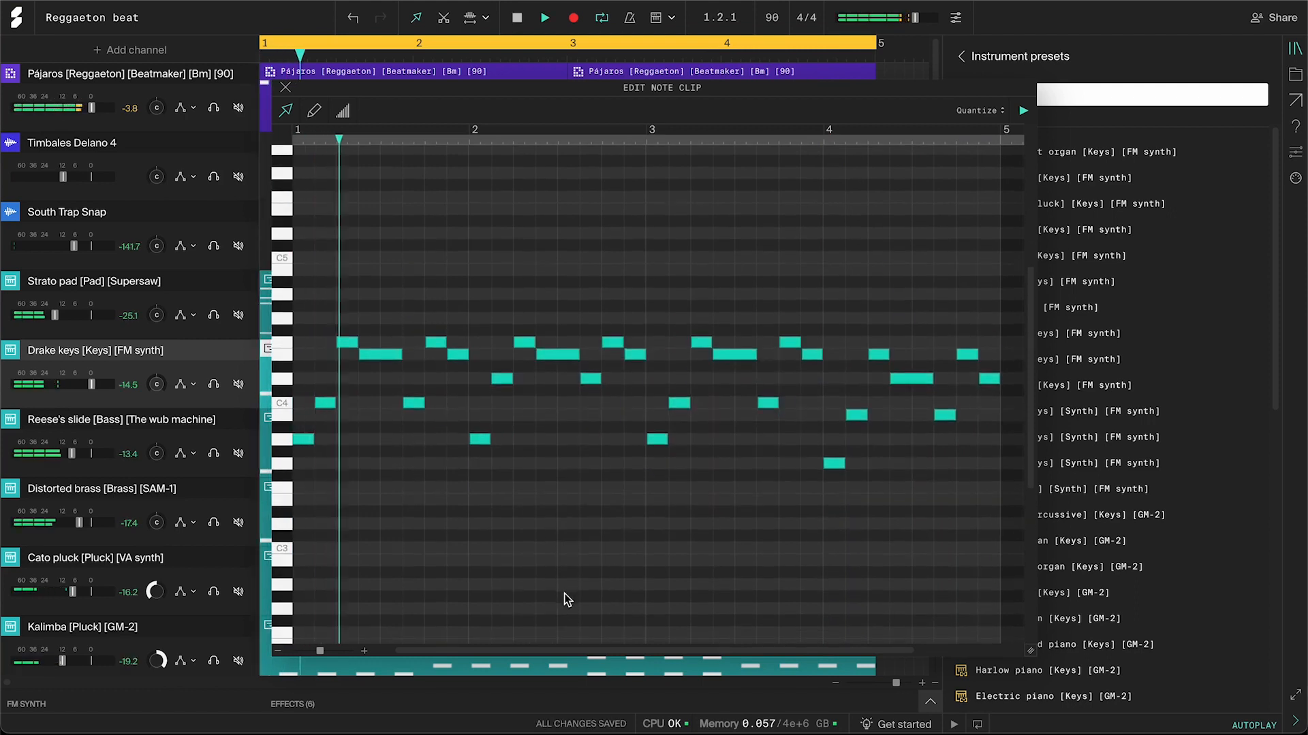